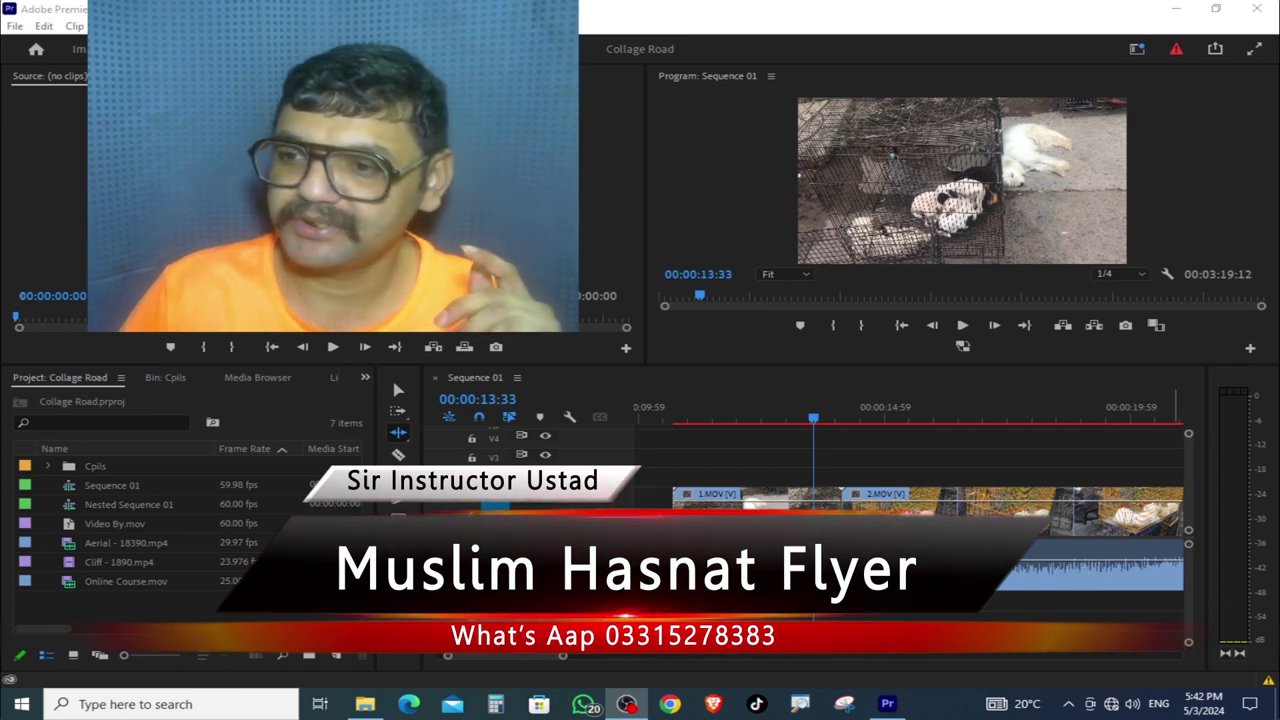
Step: Select the Selection tool (V), then the Ripple Edit tool in the Tools panel
{"action": "left_click", "coordinate": [399, 392]}
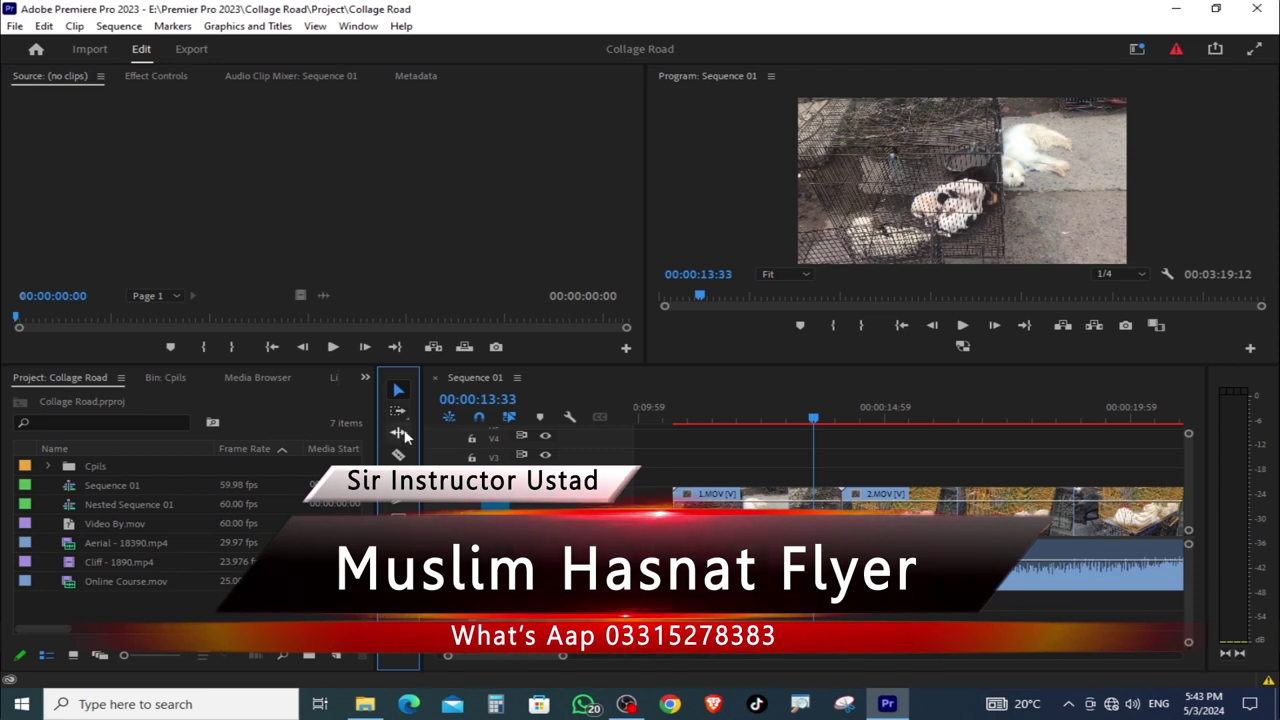
{"action": "left_click", "coordinate": [401, 434]}
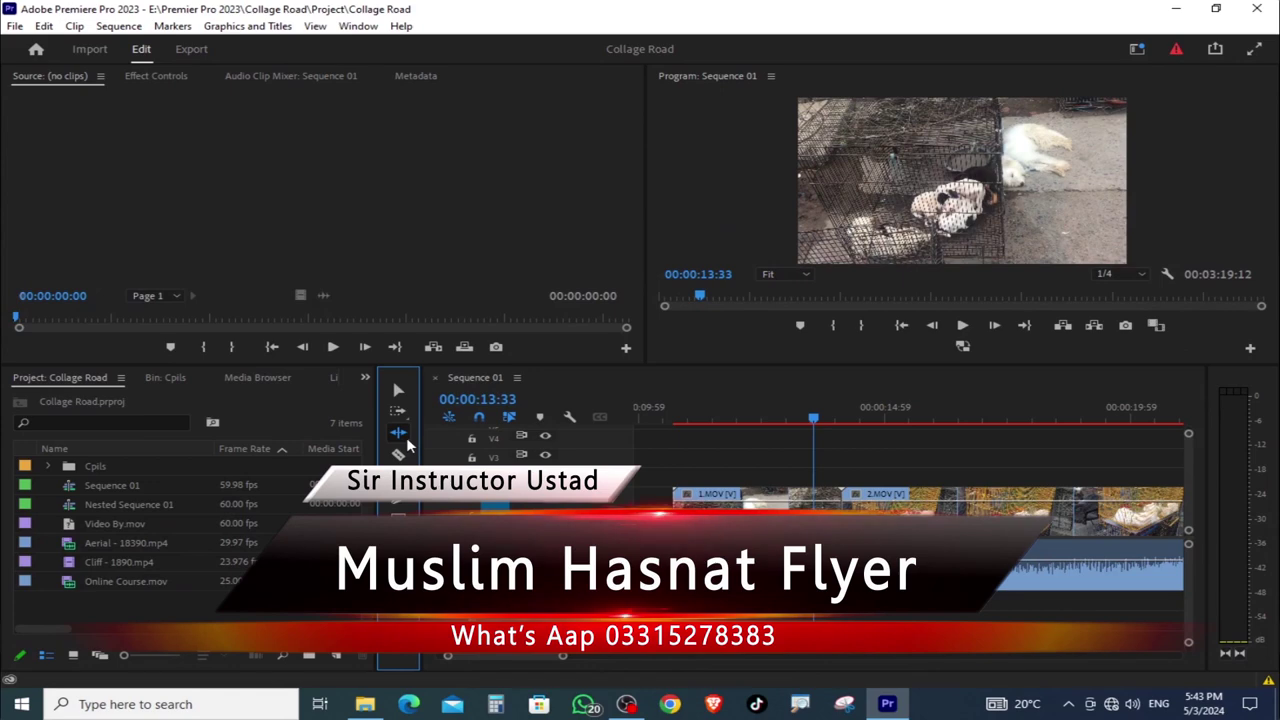
Step: Show the Ripple Edit tool flyout to reveal the Rolling Edit tool
{"action": "left_click", "coordinate": [400, 434]}
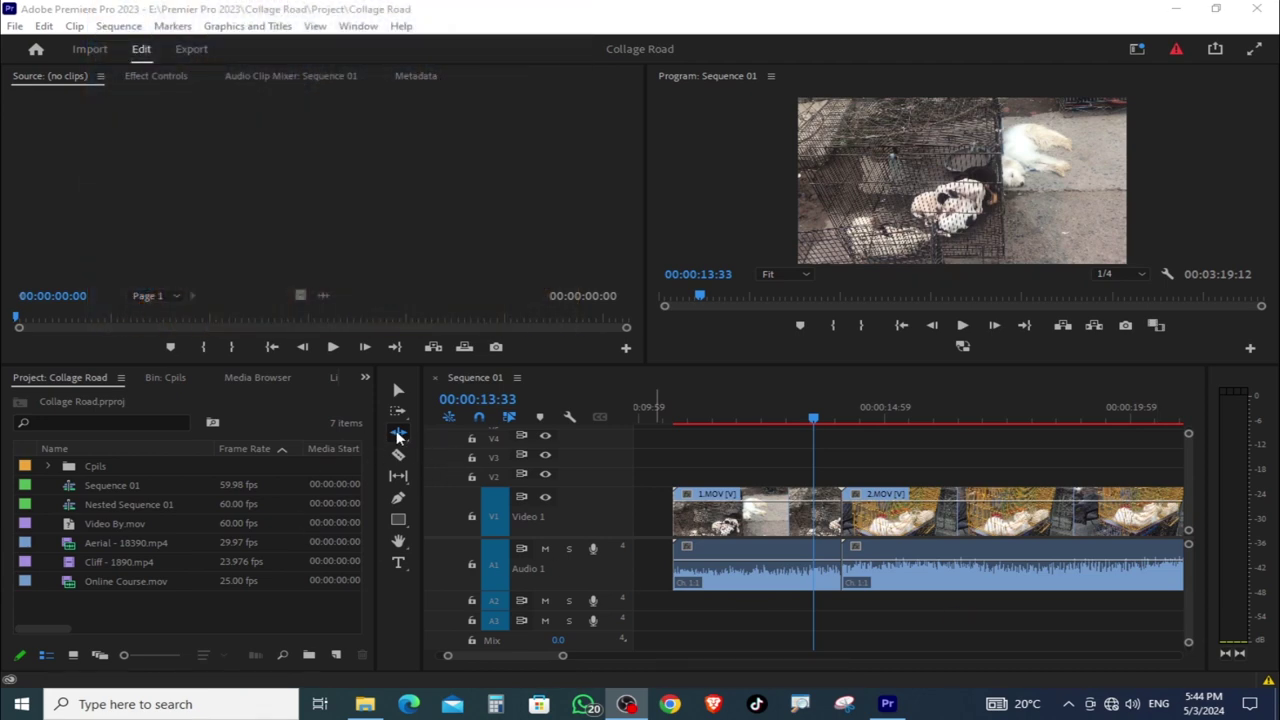
Step: Trial-trim the 1.MOV/2.MOV cut with the Selection tool, then undo the trims
{"action": "left_click", "coordinate": [398, 389]}
{"action": "left_click_drag", "start_coordinate": [840, 512], "coordinate": [751, 515]}
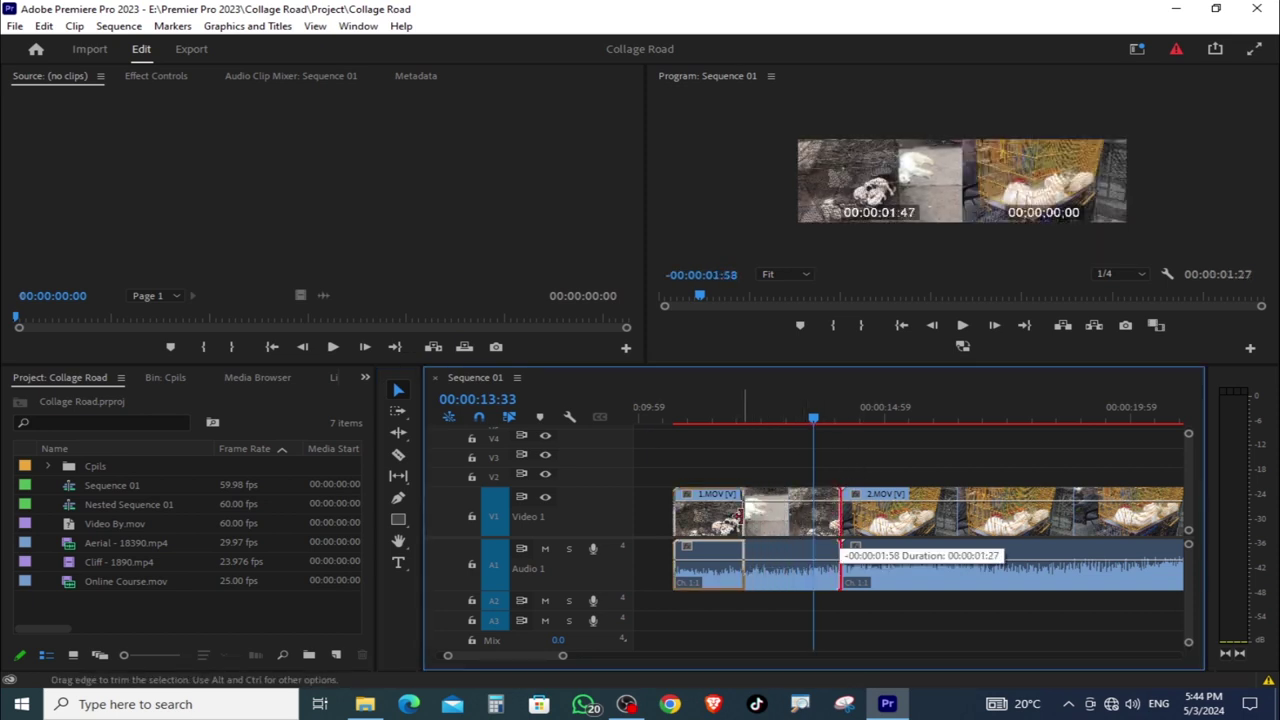
{"action": "left_click_drag", "start_coordinate": [745, 510], "coordinate": [738, 512]}
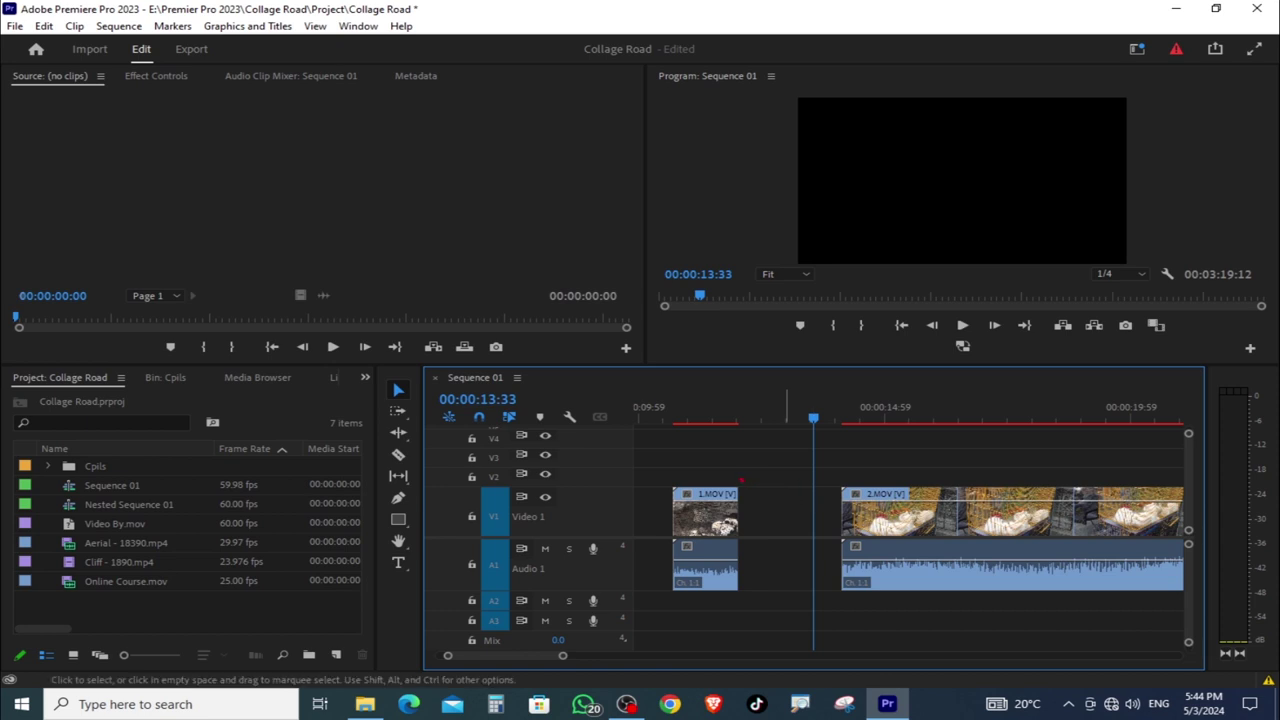
{"action": "left_click_drag", "start_coordinate": [843, 515], "coordinate": [962, 515]}
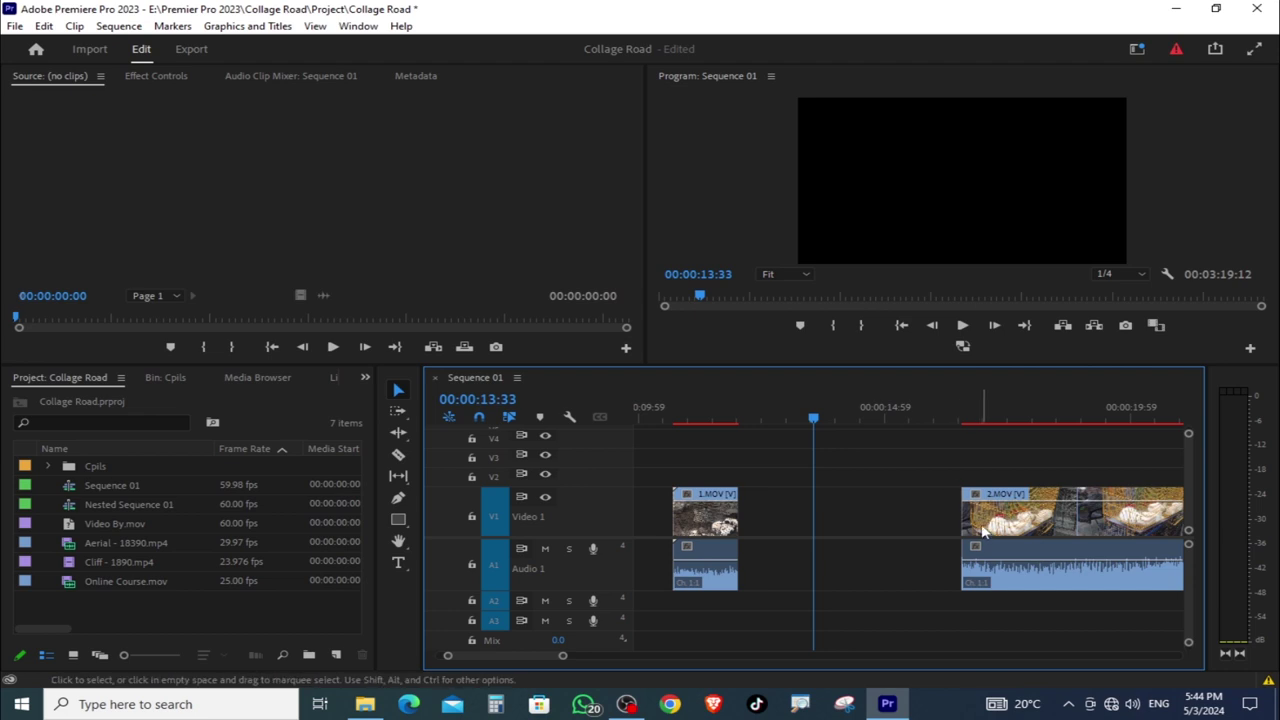
{"action": "key", "text": "ctrl+z"}
{"action": "key", "text": "ctrl+z"}
Step: Drag 1.MOV earlier, leaving a gap before 2.MOV, and step the playhead to its start
{"action": "left_click", "coordinate": [731, 412]}
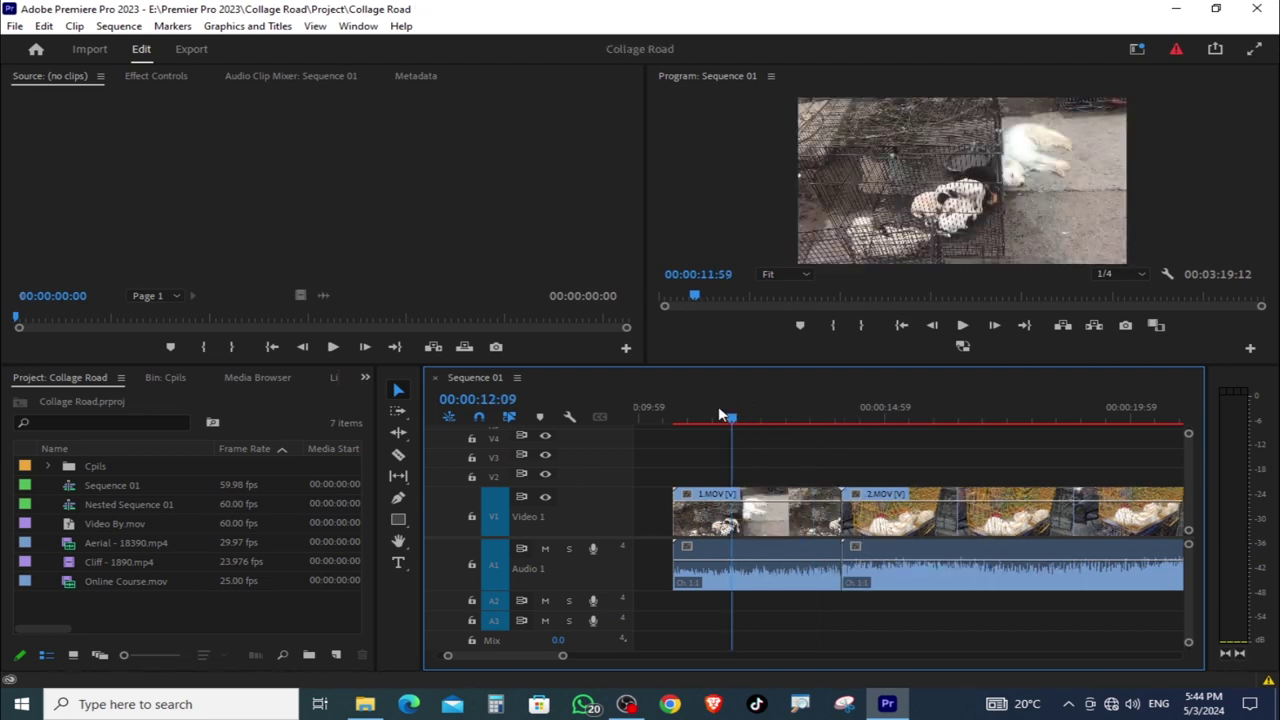
{"action": "key", "text": "Up"}
{"action": "left_click_drag", "start_coordinate": [764, 503], "coordinate": [712, 494]}
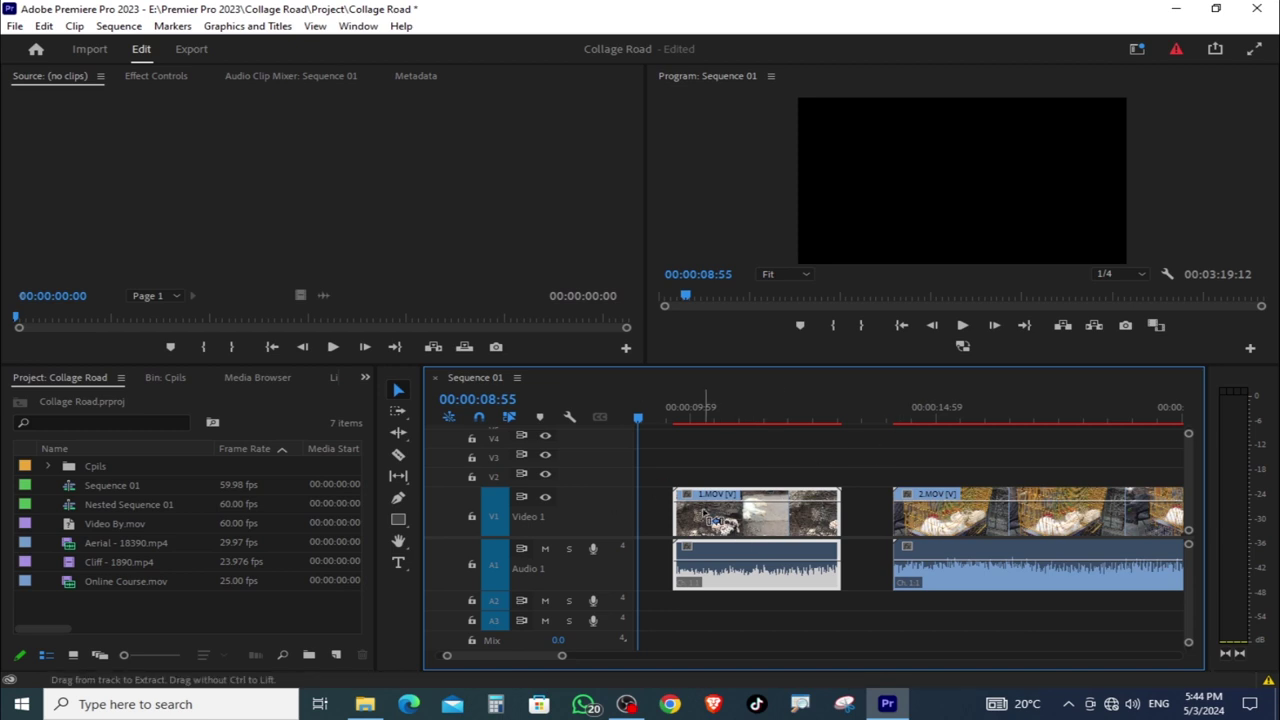
{"action": "key", "text": "Down"}
{"action": "key", "text": "="}
{"action": "key", "text": "="}
{"action": "key", "text": "Right"}
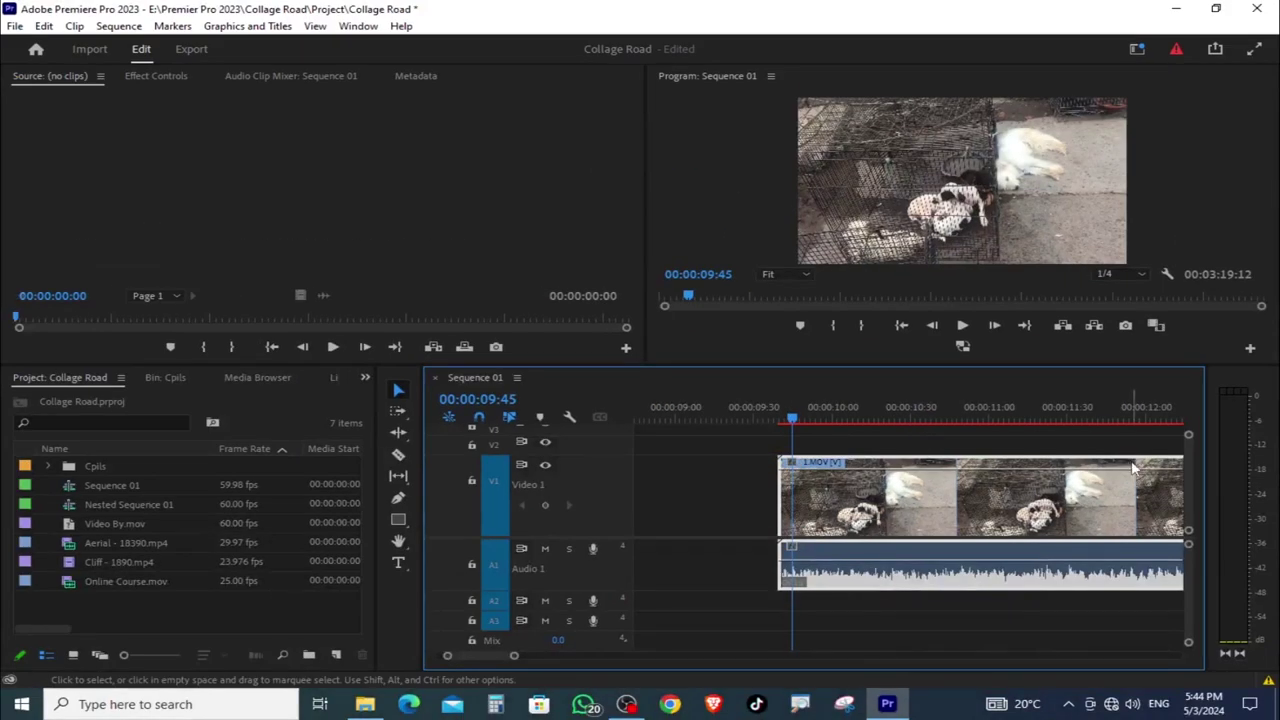
{"action": "left_click", "coordinate": [1138, 408]}
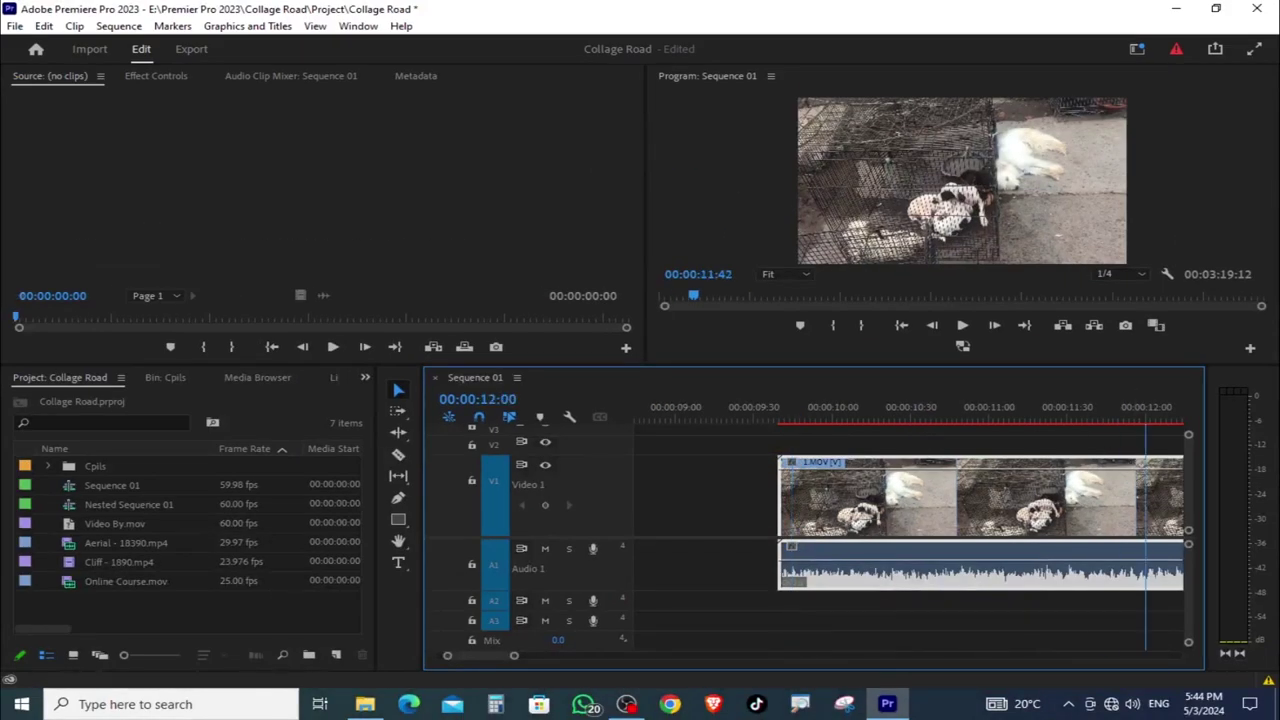
Step: Move 2.MOV earlier and scrub the playhead to 00:00:11:45 in the gap
{"action": "left_click_drag", "start_coordinate": [1229, 408], "coordinate": [990, 462]}
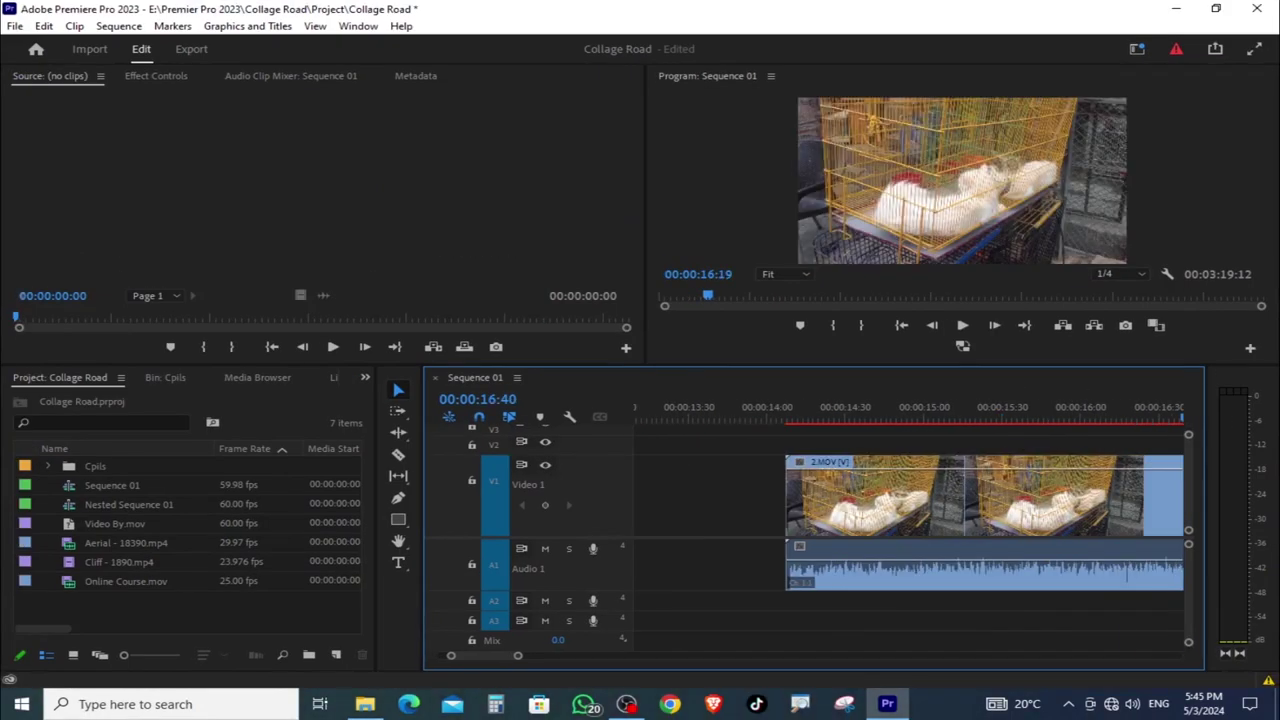
{"action": "left_click_drag", "start_coordinate": [1084, 467], "coordinate": [948, 470]}
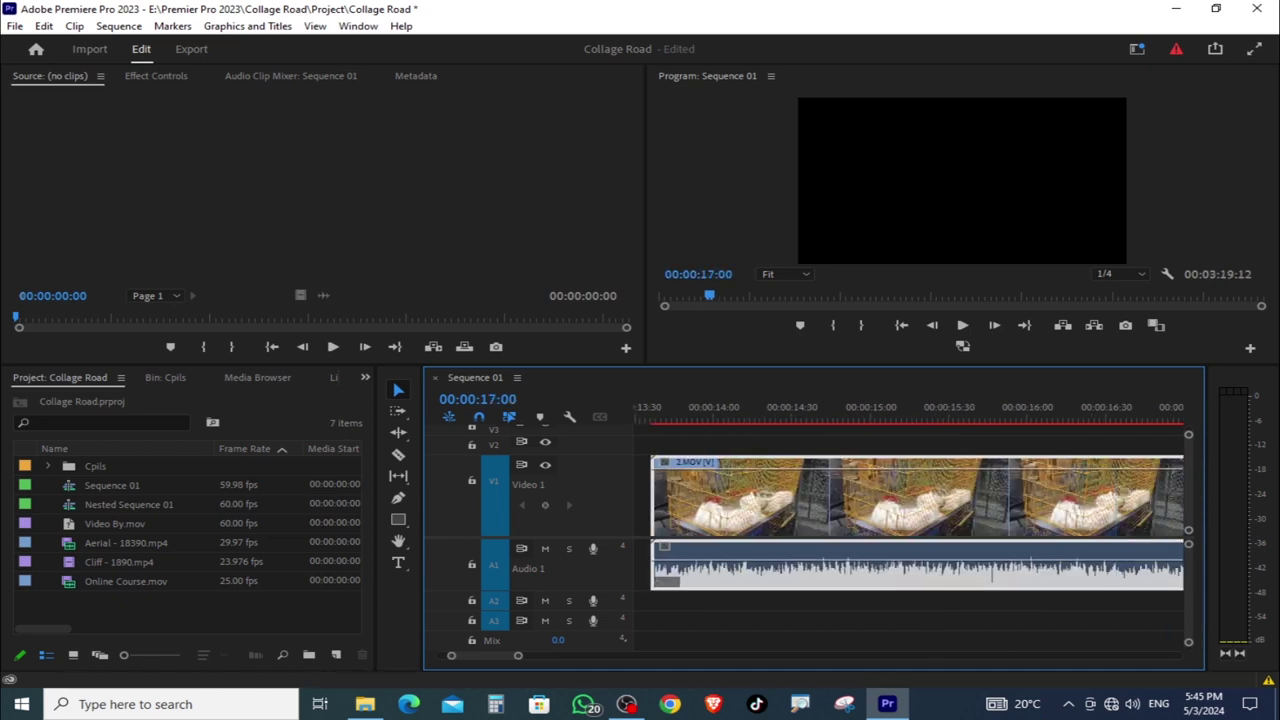
{"action": "mouse_move", "coordinate": [518, 655]}
{"action": "left_mouse_down"}
{"action": "mouse_move", "coordinate": [604, 657]}
{"action": "mouse_move", "coordinate": [566, 656]}
{"action": "left_mouse_up"}
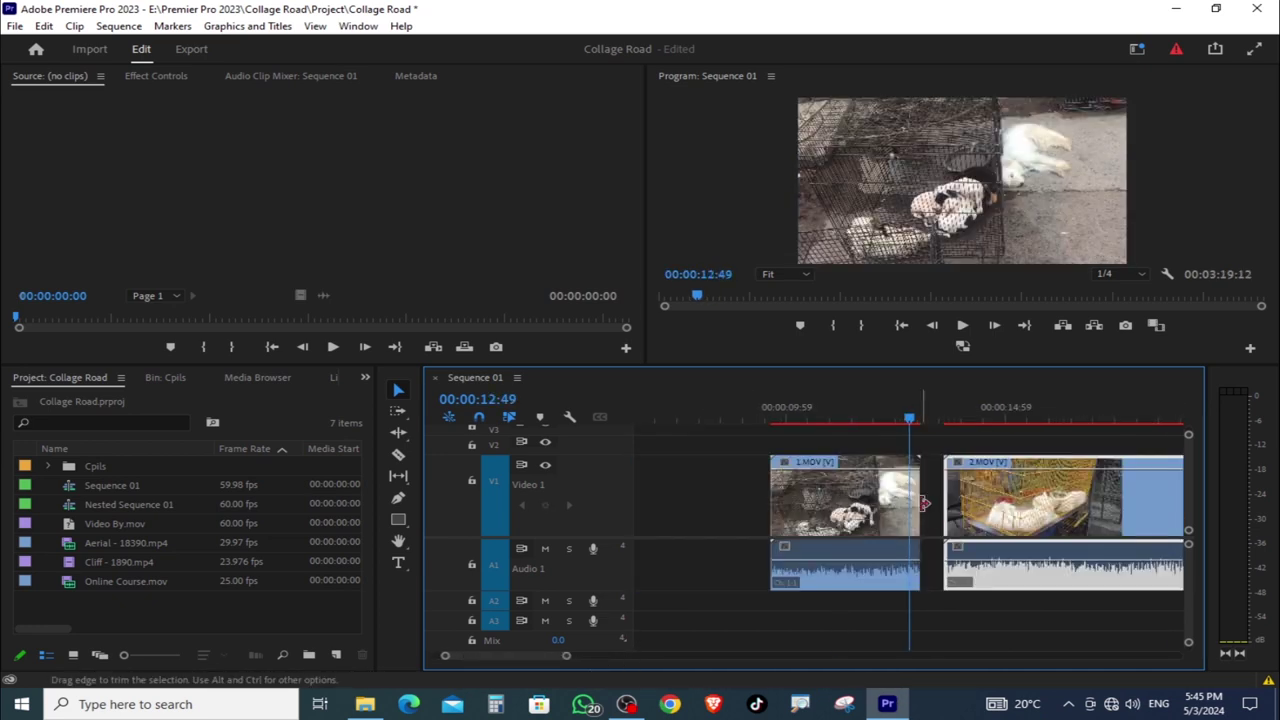
{"action": "mouse_move", "coordinate": [893, 422]}
{"action": "left_mouse_down"}
{"action": "mouse_move", "coordinate": [943, 423]}
{"action": "mouse_move", "coordinate": [882, 462]}
{"action": "mouse_move", "coordinate": [752, 481]}
{"action": "mouse_move", "coordinate": [906, 437]}
{"action": "left_mouse_up"}
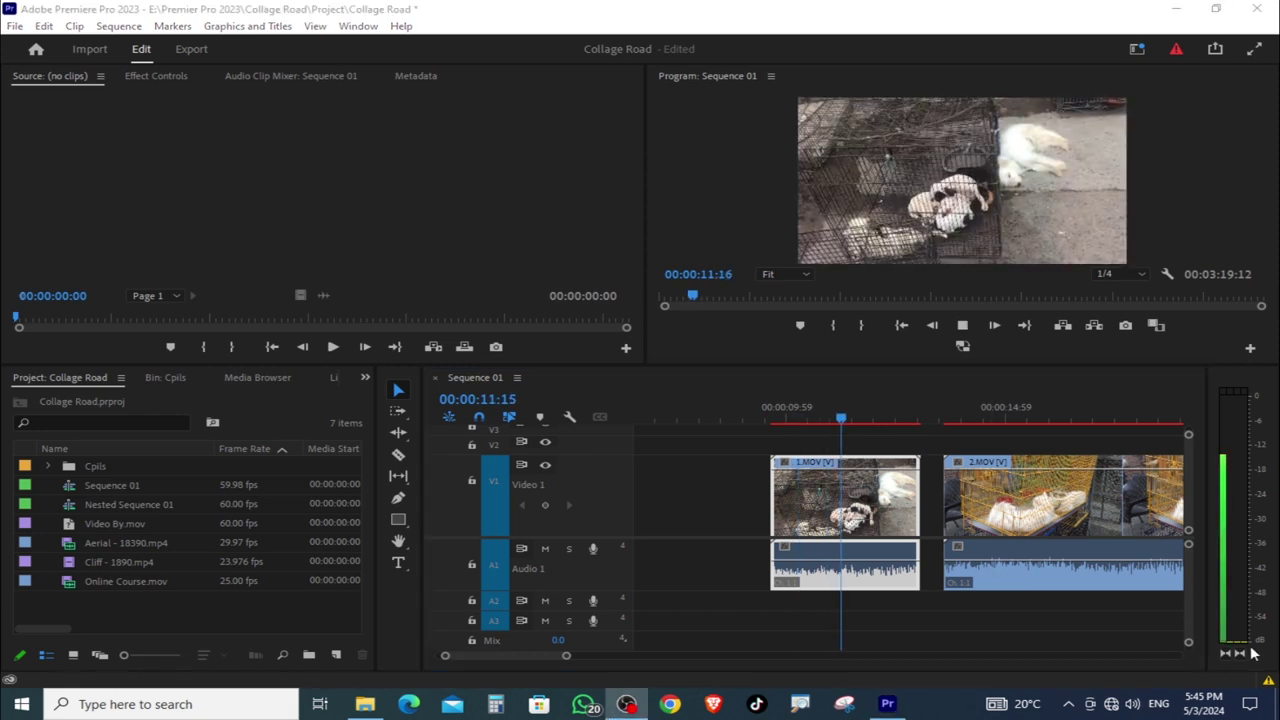
{"action": "left_click_drag", "start_coordinate": [898, 420], "coordinate": [862, 420]}
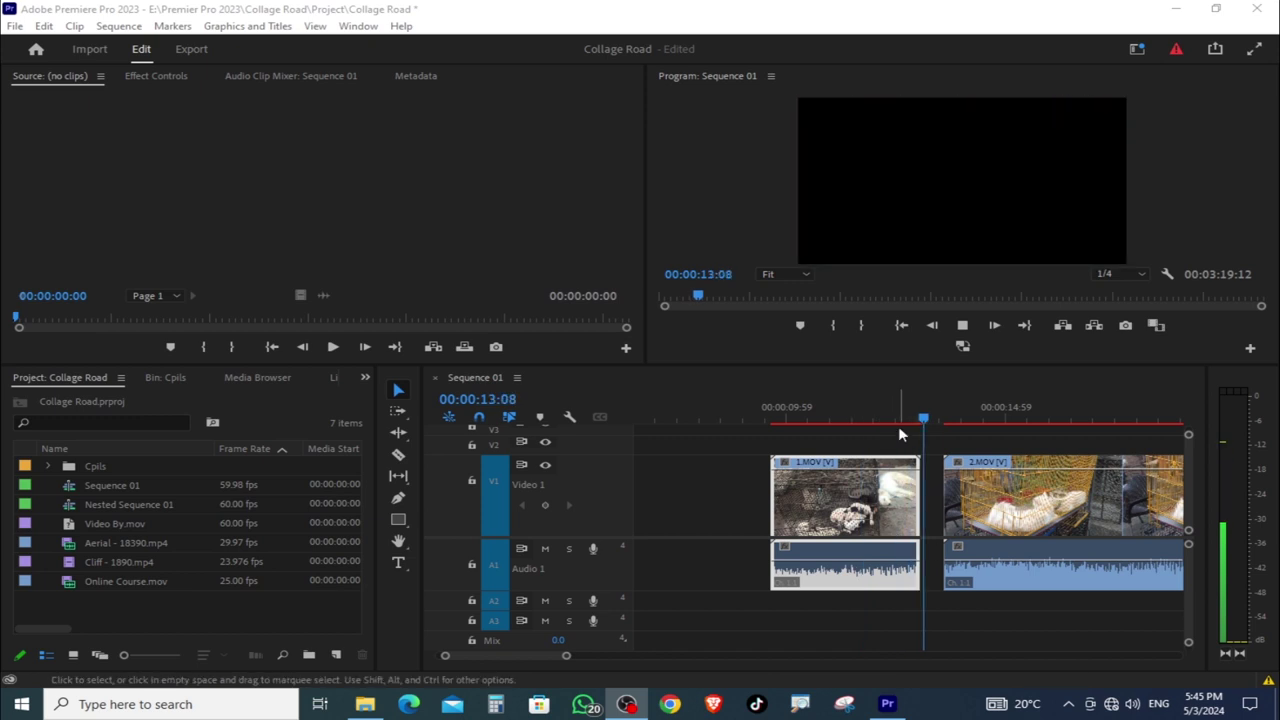
Step: Test-trim 1.MOV's end and start, then restore its start to the original point
{"action": "mouse_move", "coordinate": [914, 494]}
{"action": "left_mouse_down"}
{"action": "mouse_move", "coordinate": [884, 494]}
{"action": "mouse_move", "coordinate": [918, 494]}
{"action": "left_mouse_up"}
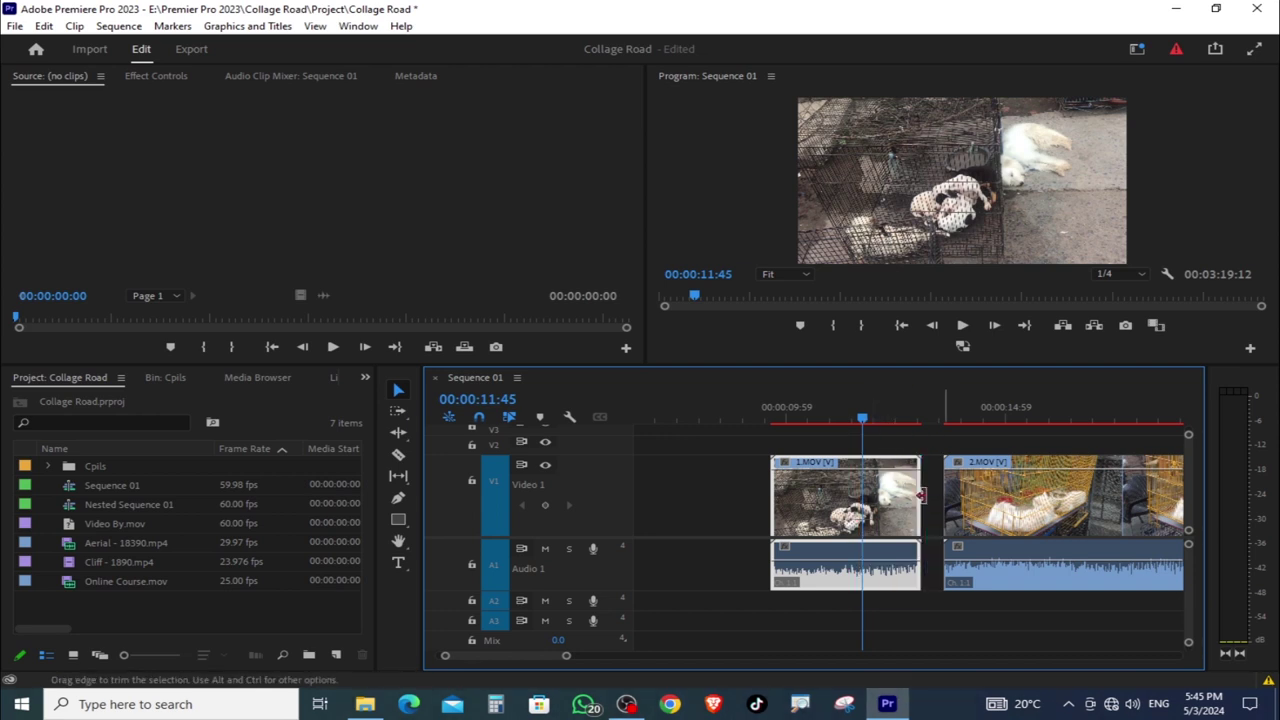
{"action": "left_click_drag", "start_coordinate": [918, 494], "coordinate": [848, 500]}
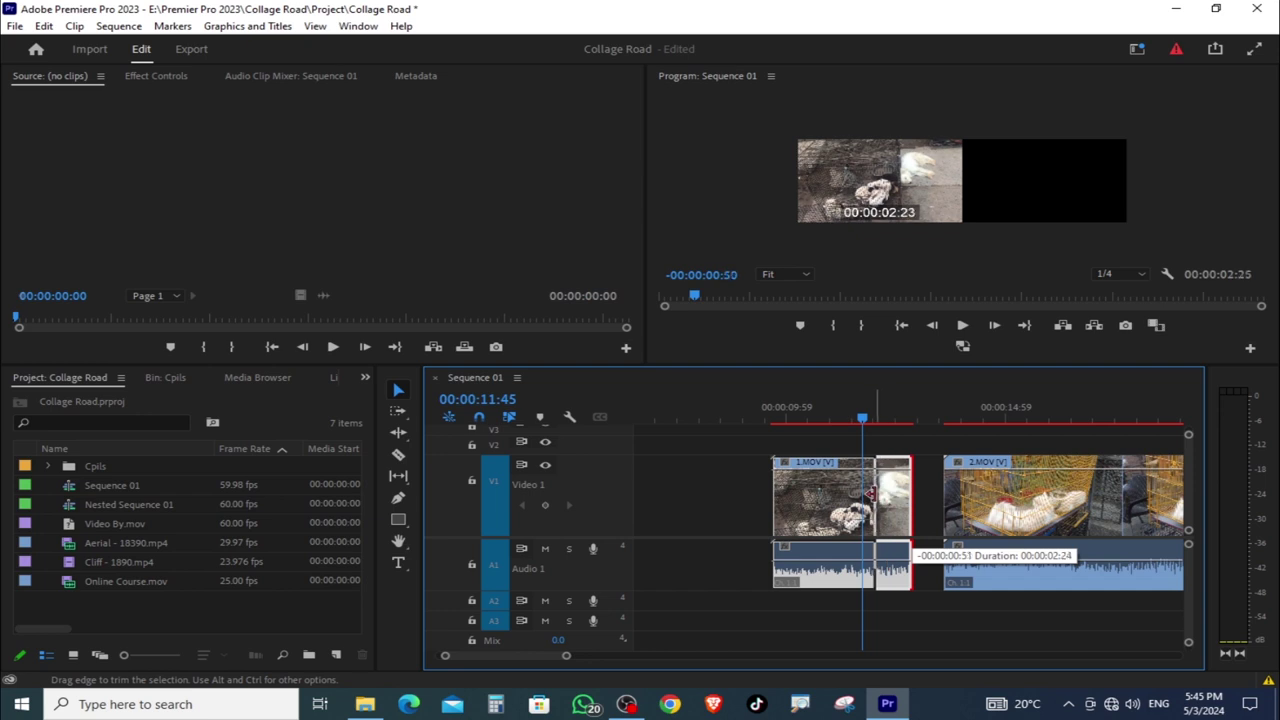
{"action": "left_click", "coordinate": [781, 409]}
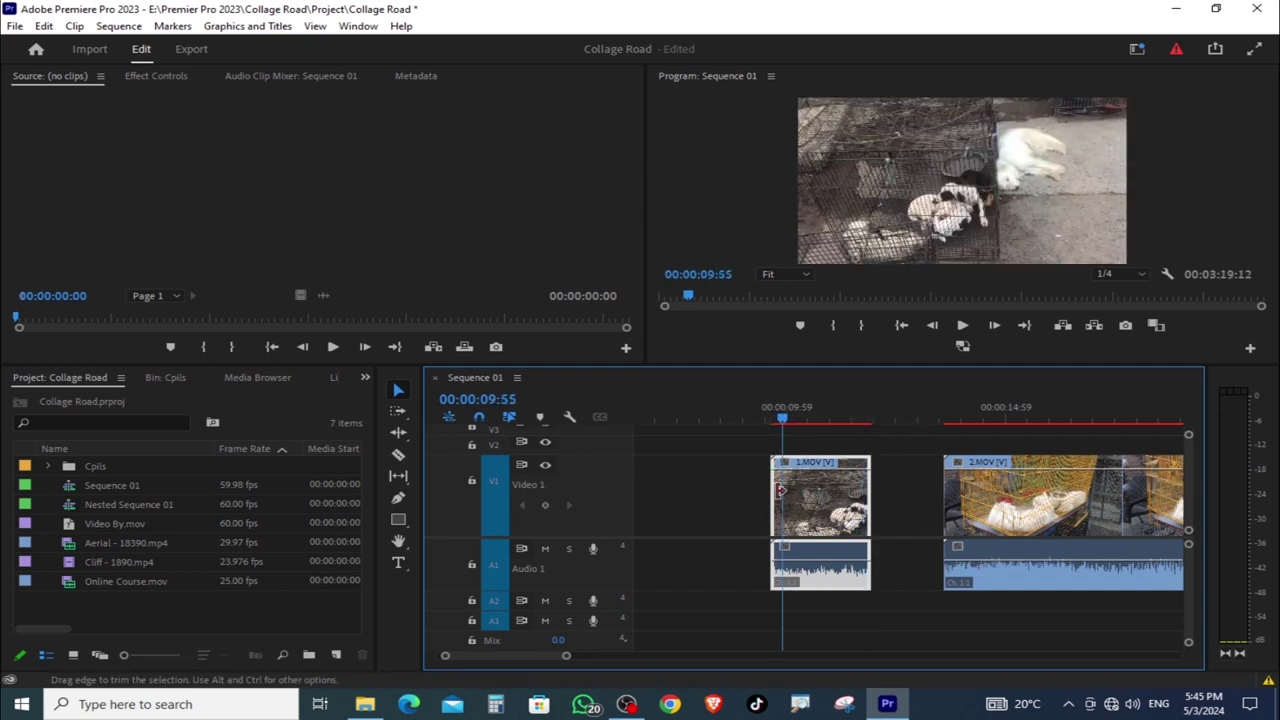
{"action": "left_click_drag", "start_coordinate": [779, 492], "coordinate": [920, 494]}
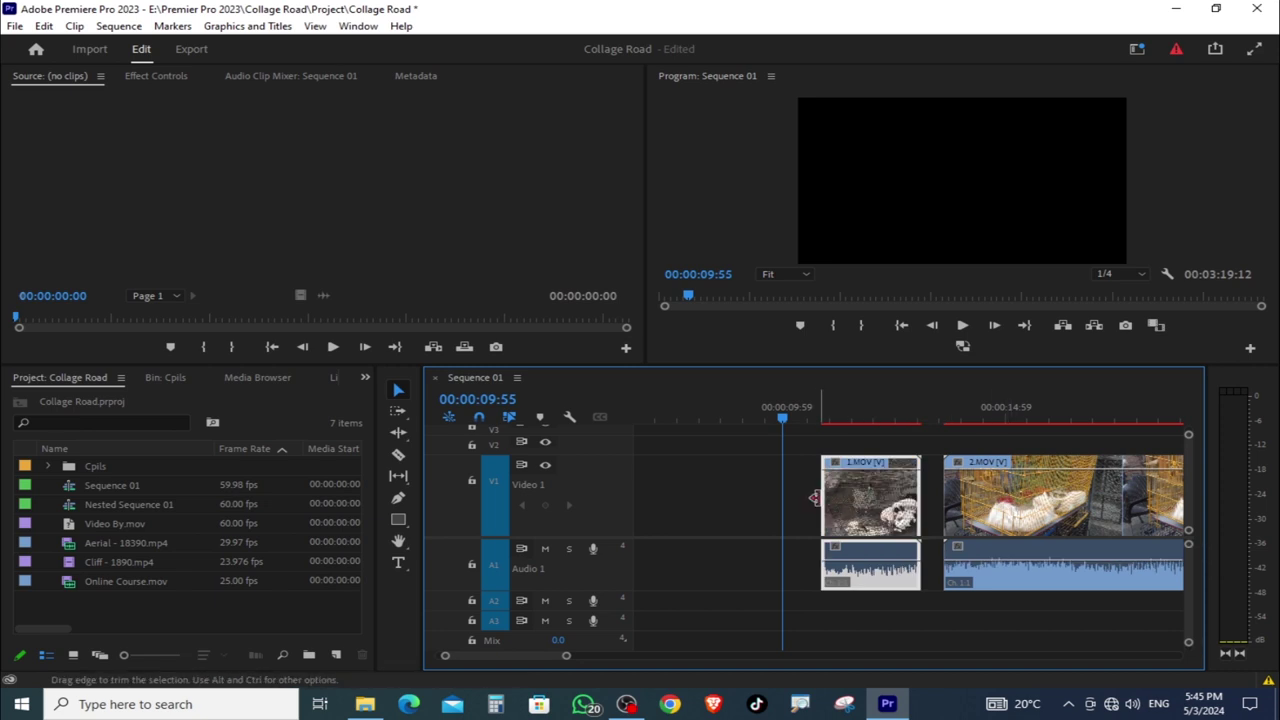
{"action": "left_click_drag", "start_coordinate": [826, 497], "coordinate": [771, 497]}
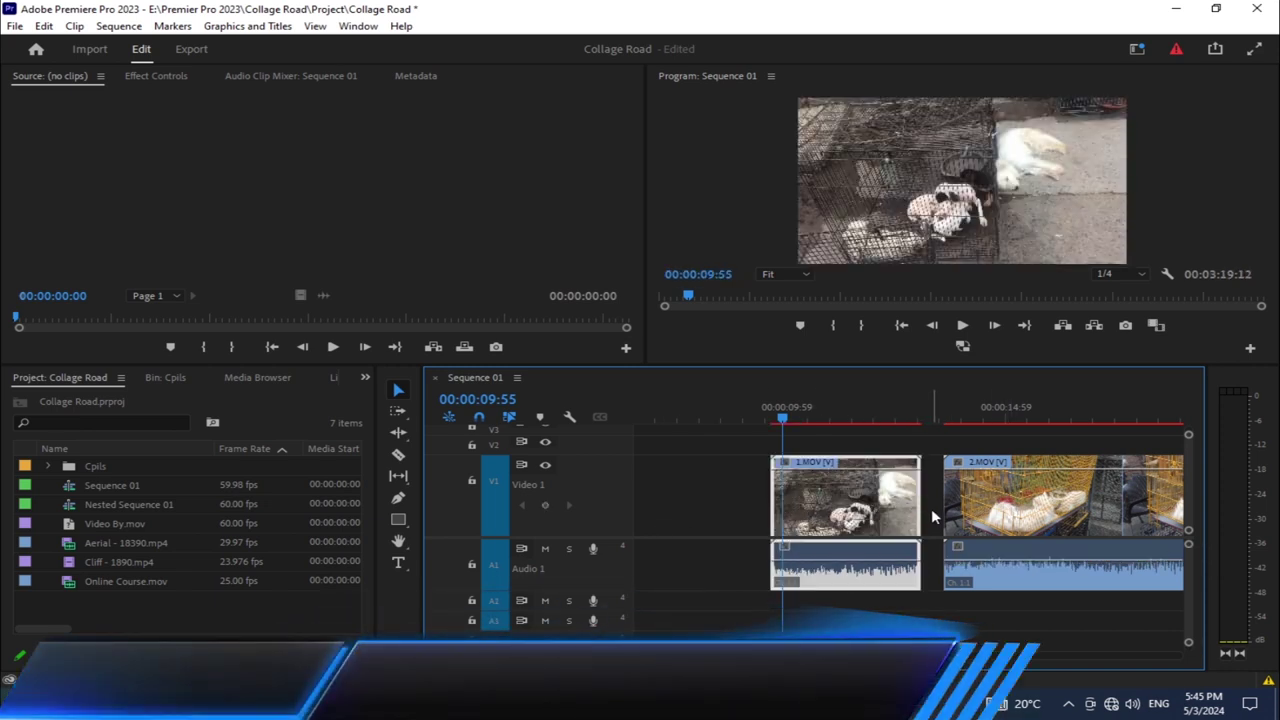
Step: Park the playhead at 00:00:23:22 and ripple-delete the gap between 2.MOV and 3.MOV
{"action": "left_click", "coordinate": [931, 508]}
{"action": "key", "text": "Delete"}
{"action": "key", "text": "minus"}
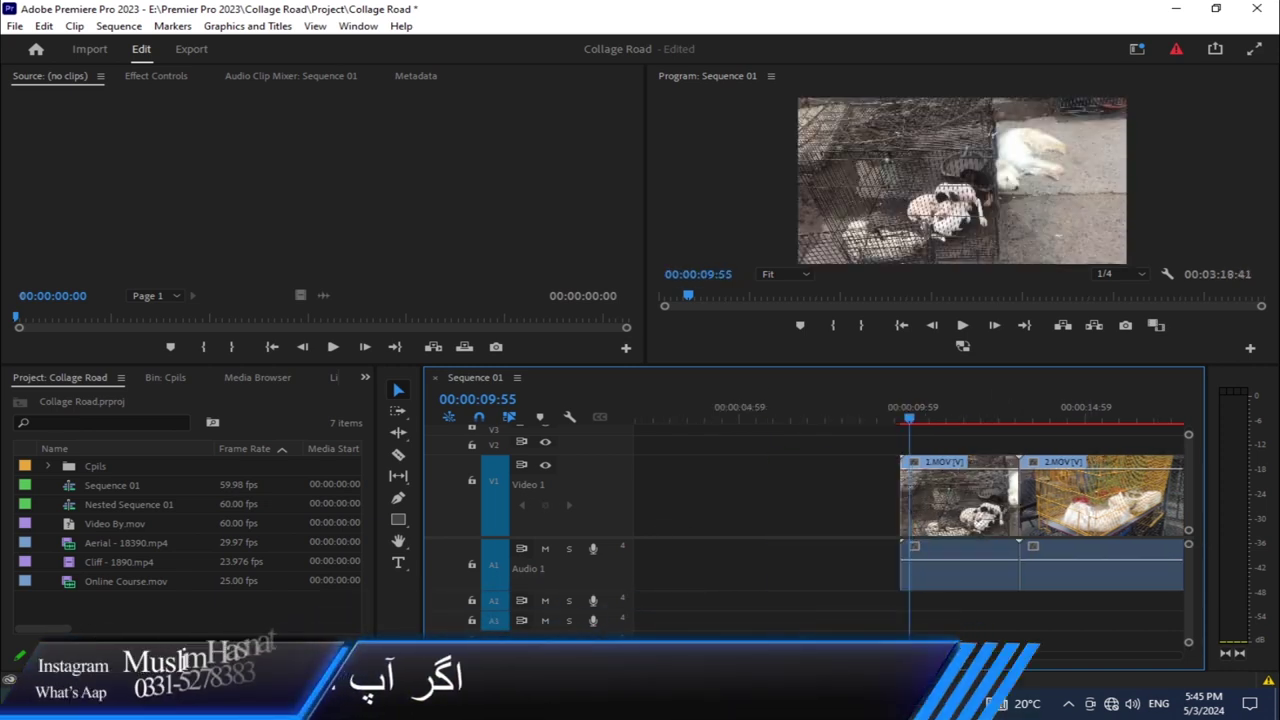
{"action": "key", "text": "equal"}
{"action": "key", "text": "equal"}
{"action": "key", "text": "minus"}
{"action": "left_click", "coordinate": [940, 405]}
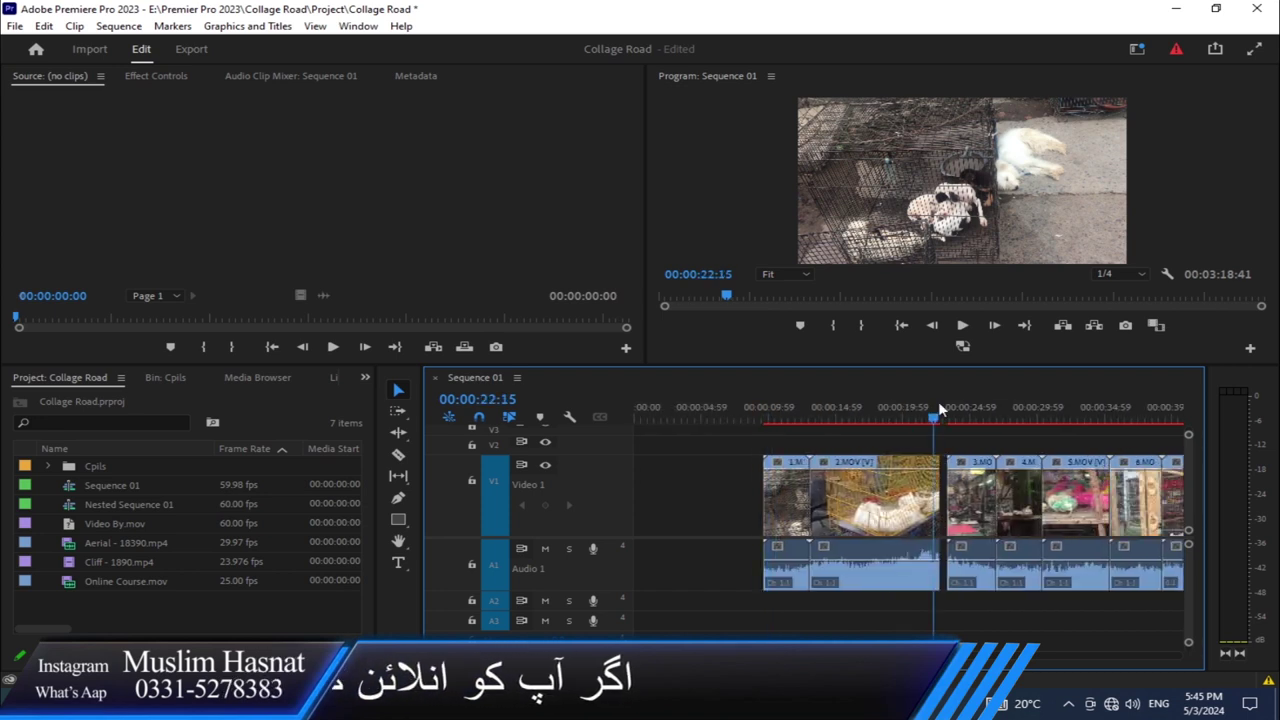
{"action": "key", "text": "equal"}
{"action": "key", "text": "equal"}
{"action": "key", "text": "equal"}
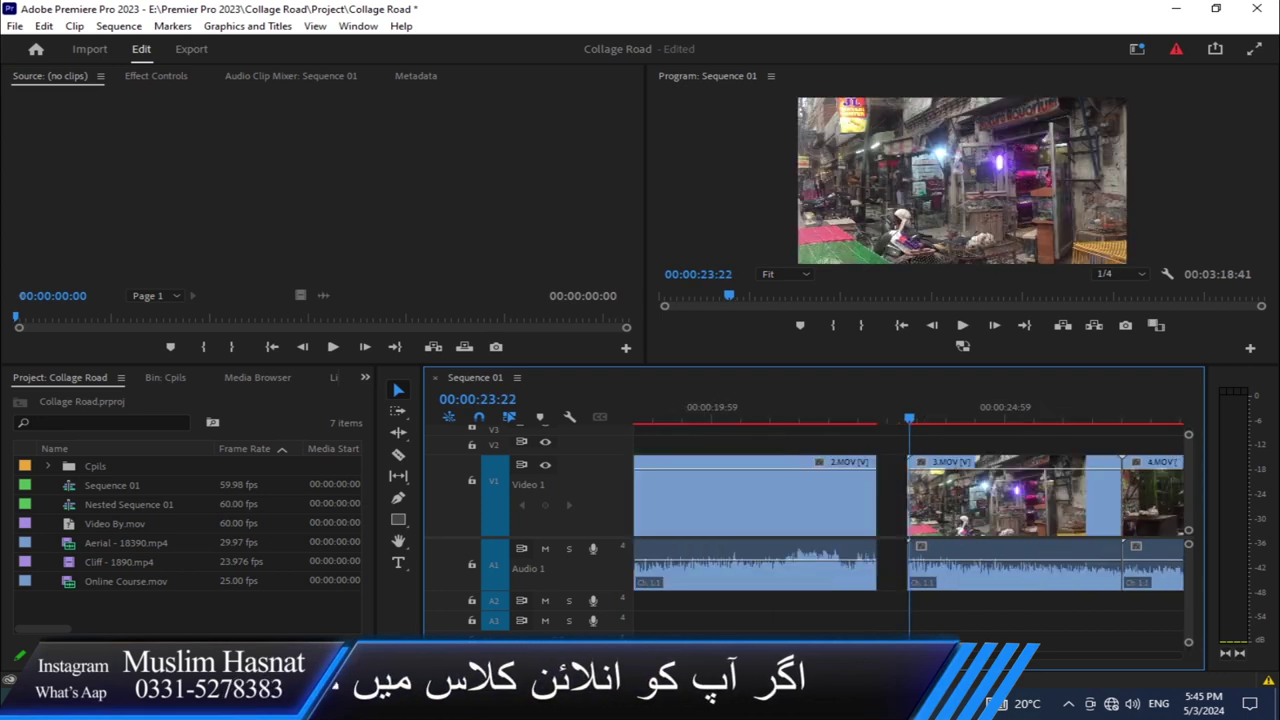
{"action": "left_click", "coordinate": [877, 500]}
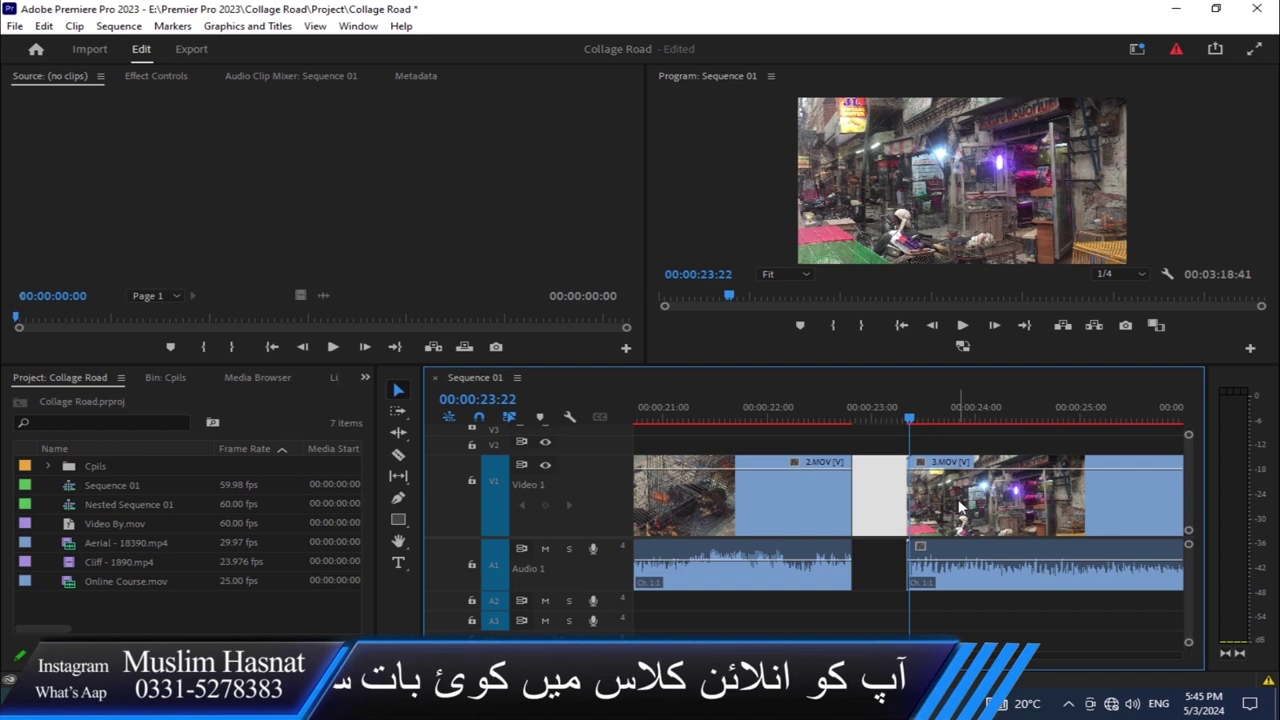
{"action": "right_click", "coordinate": [877, 484]}
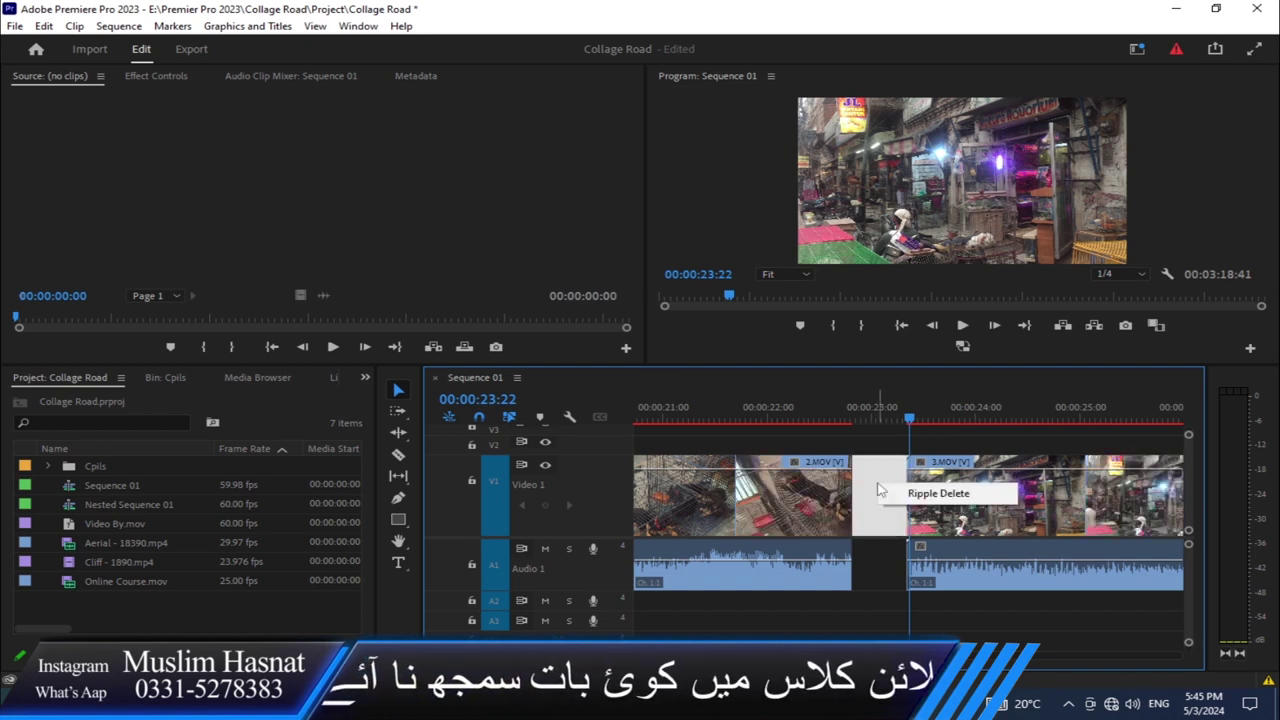
{"action": "left_click", "coordinate": [990, 495]}
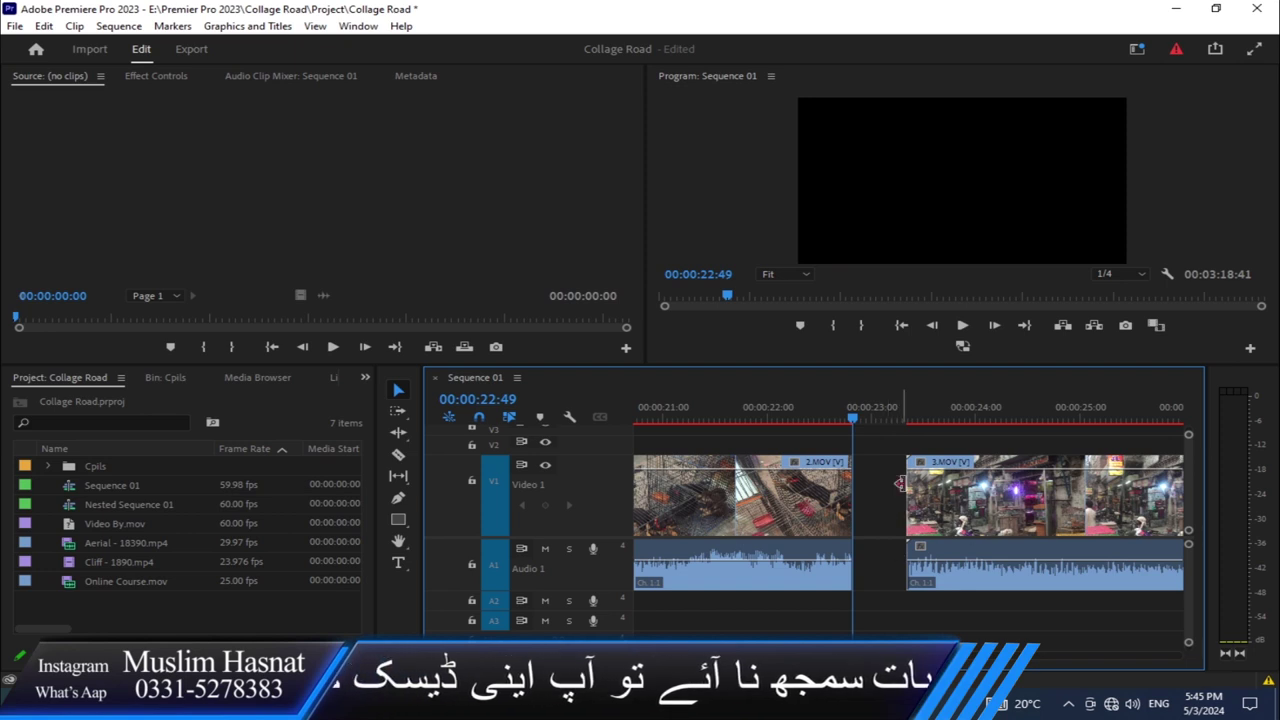
Step: Trim 3.MOV's start to the playhead and delete the remaining gap after 2.MOV
{"action": "key", "text": "minus"}
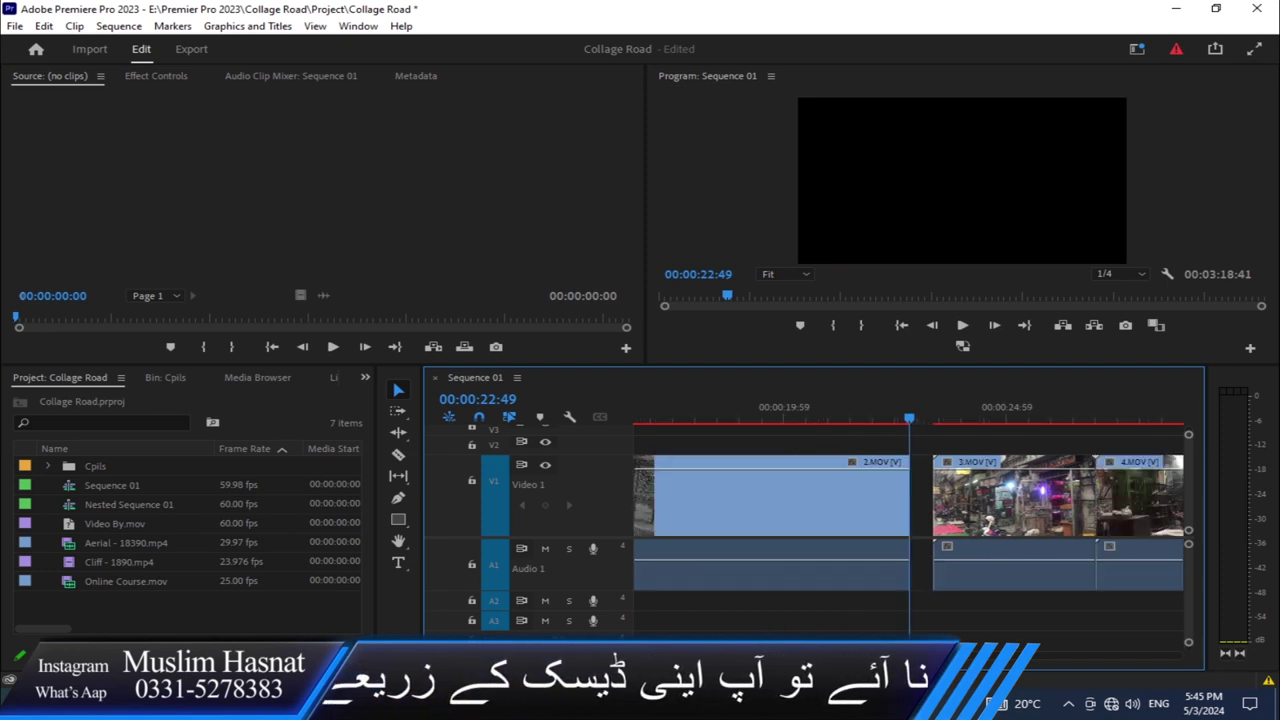
{"action": "left_click_drag", "start_coordinate": [928, 533], "coordinate": [930, 545]}
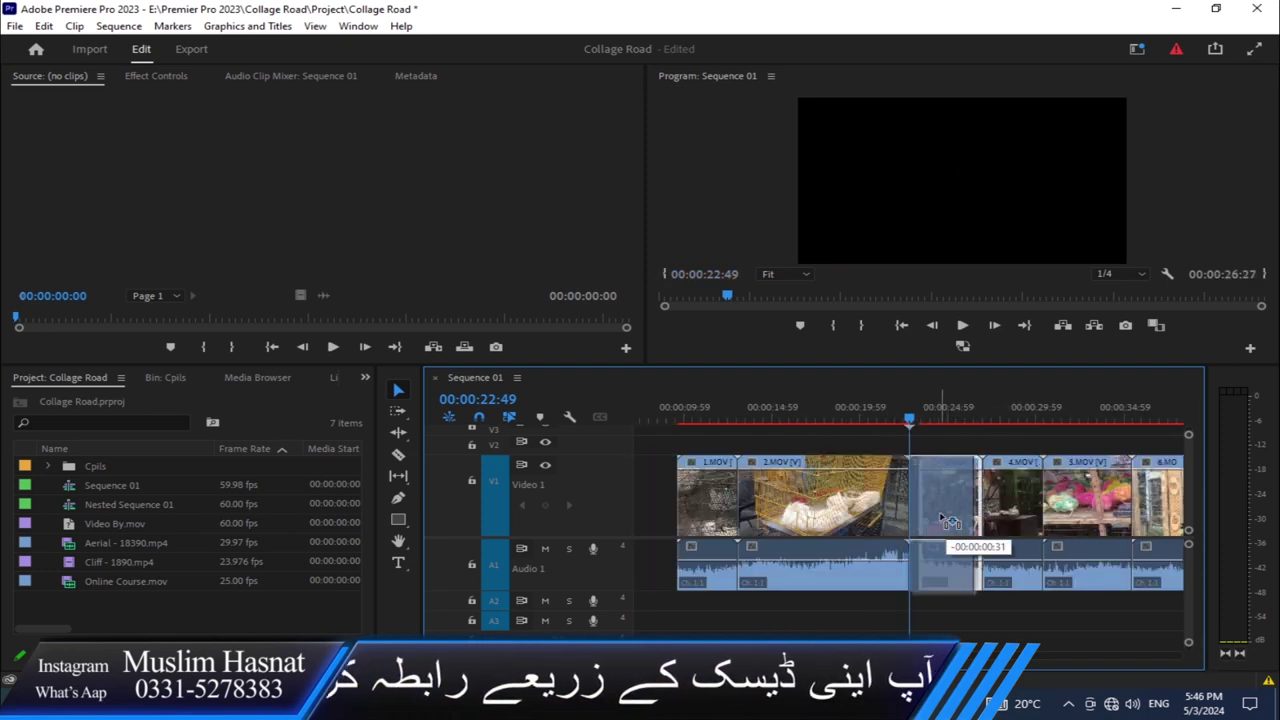
{"action": "left_click_drag", "start_coordinate": [955, 510], "coordinate": [963, 510]}
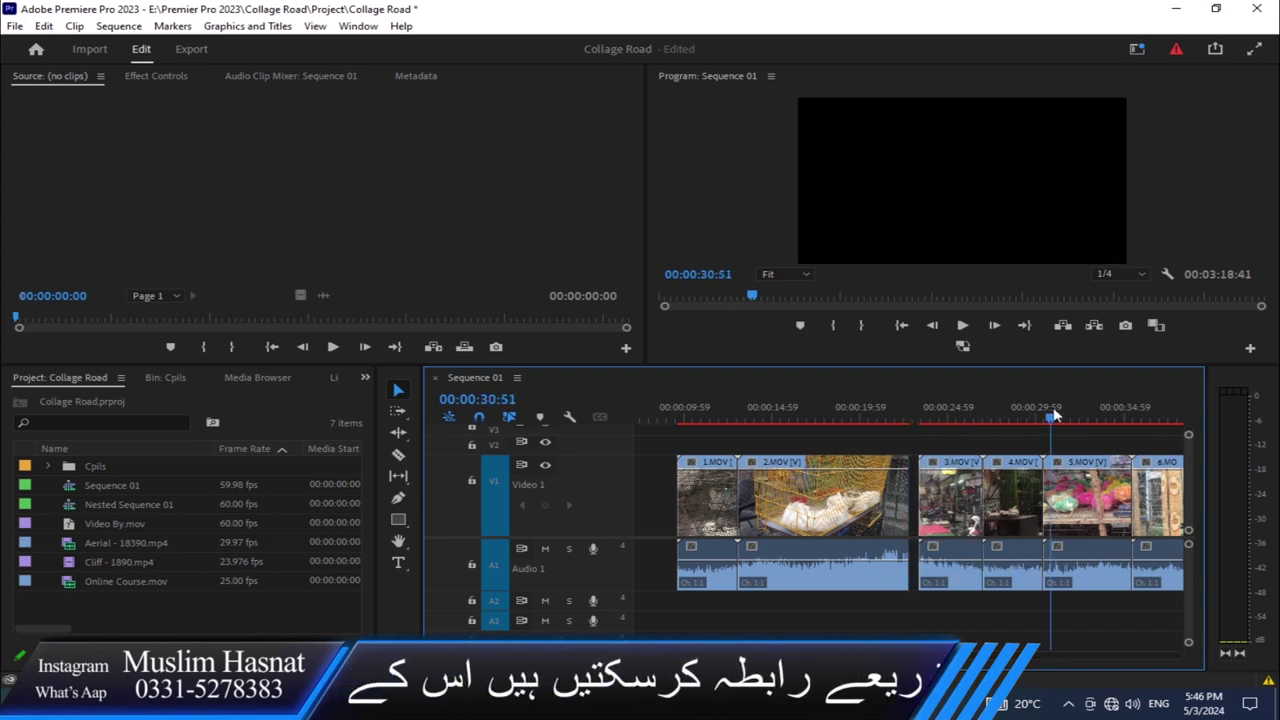
{"action": "left_click_drag", "start_coordinate": [1055, 413], "coordinate": [703, 551]}
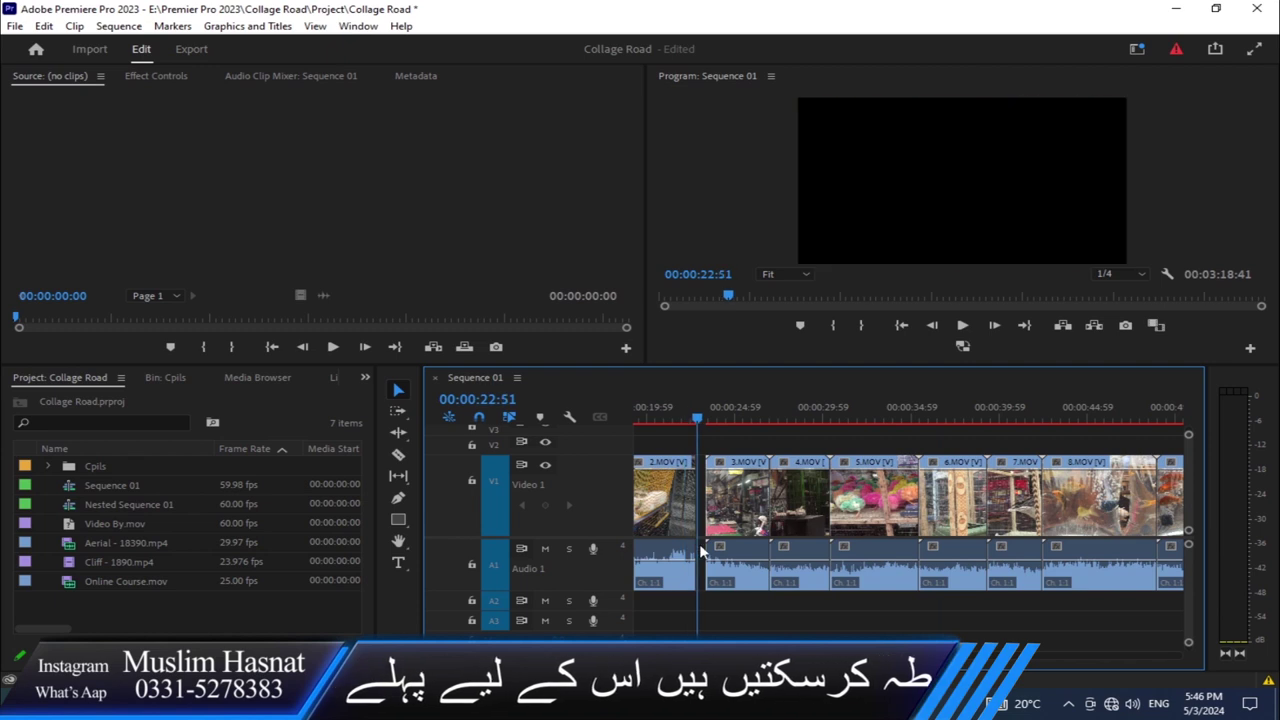
{"action": "key", "text": "equal"}
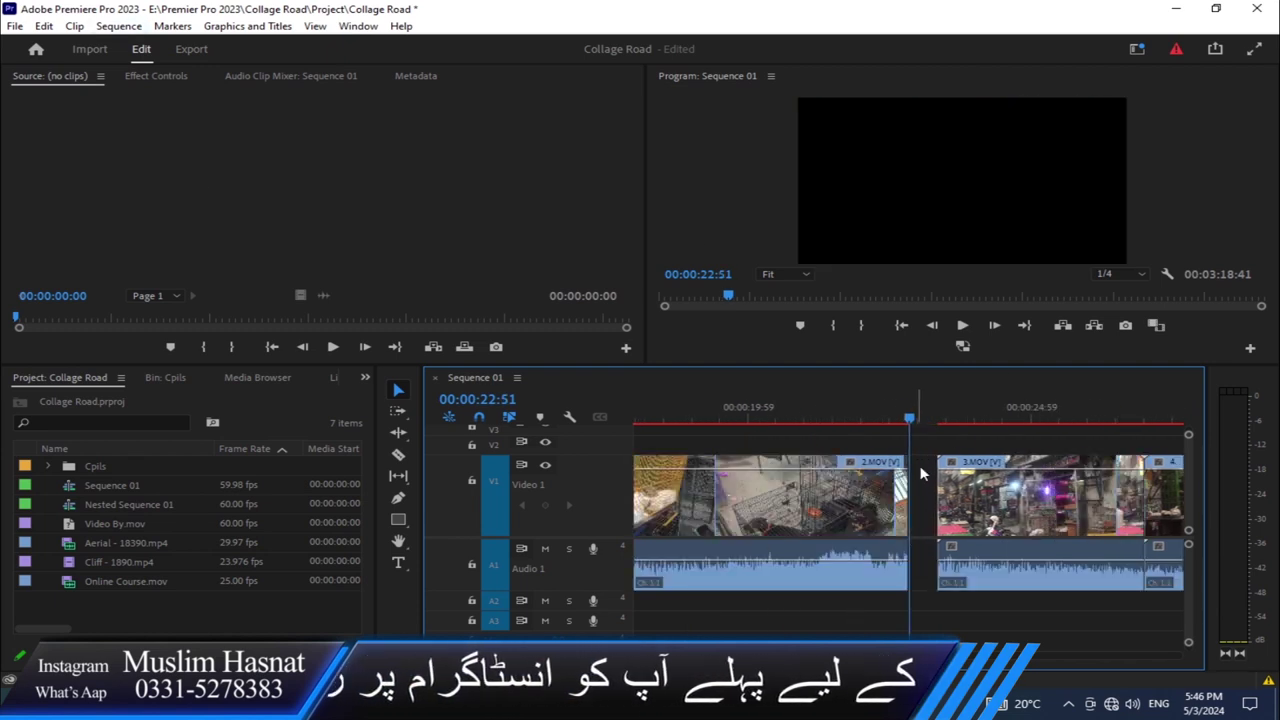
{"action": "left_click", "coordinate": [921, 492]}
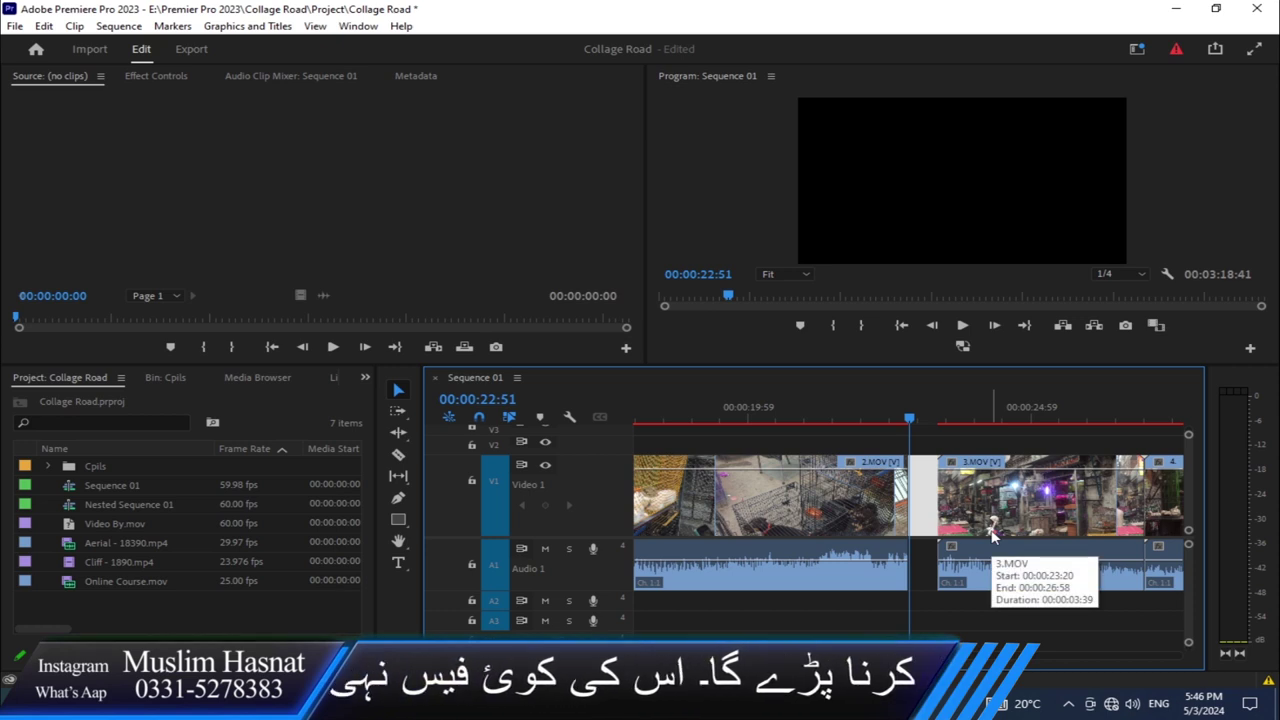
{"action": "key", "text": "Delete"}
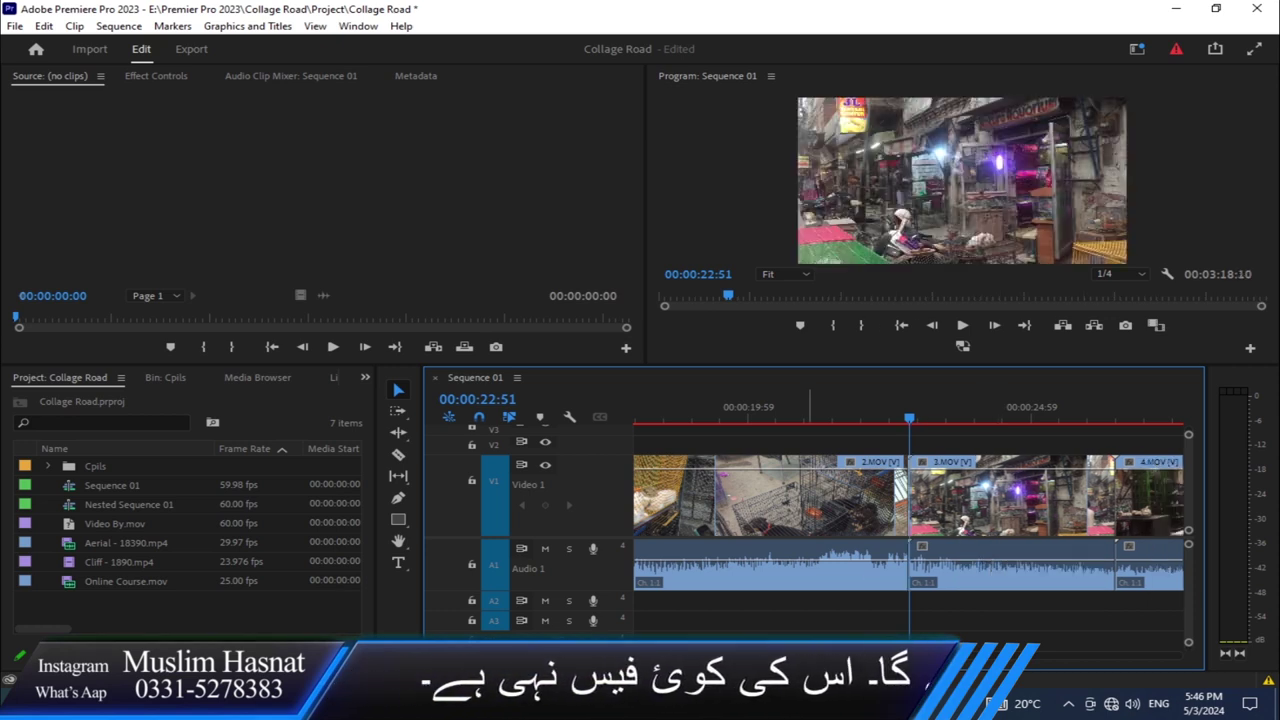
{"action": "key", "text": "minus"}
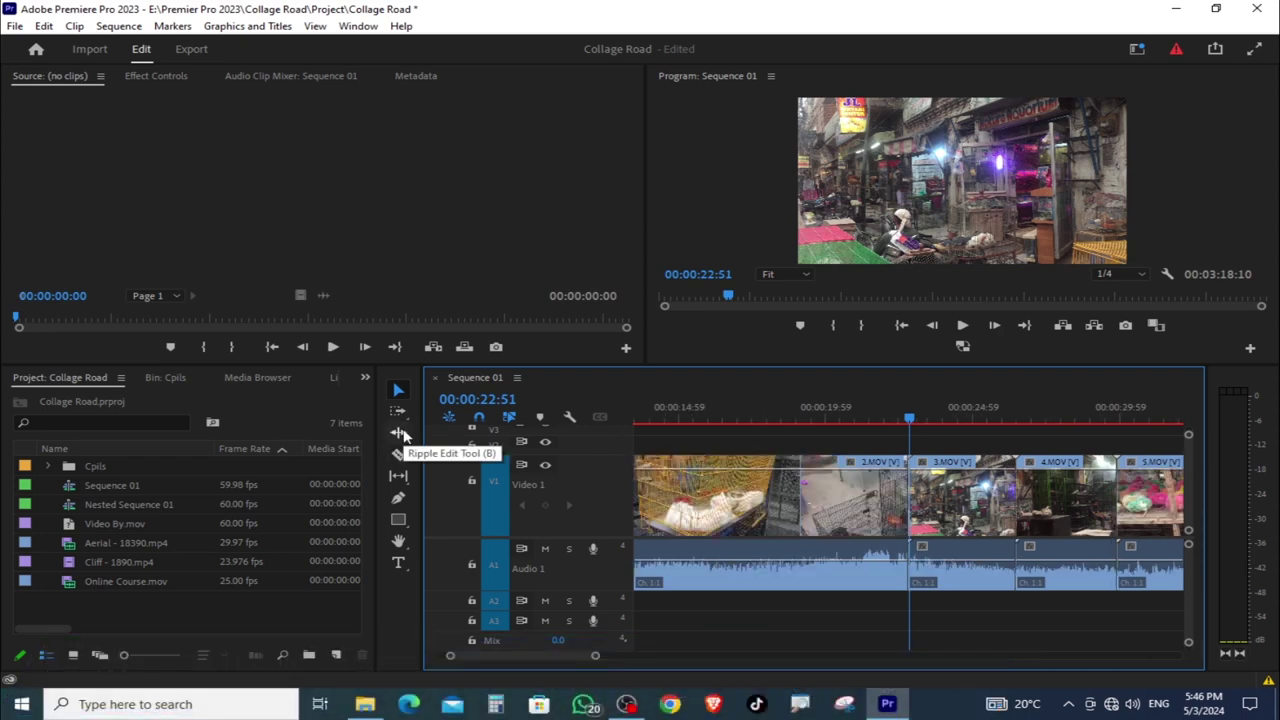
Step: Park the playhead at 00:00:18:04, trial-trim 2.MOV's end, and undo it
{"action": "left_click_drag", "start_coordinate": [664, 425], "coordinate": [938, 553]}
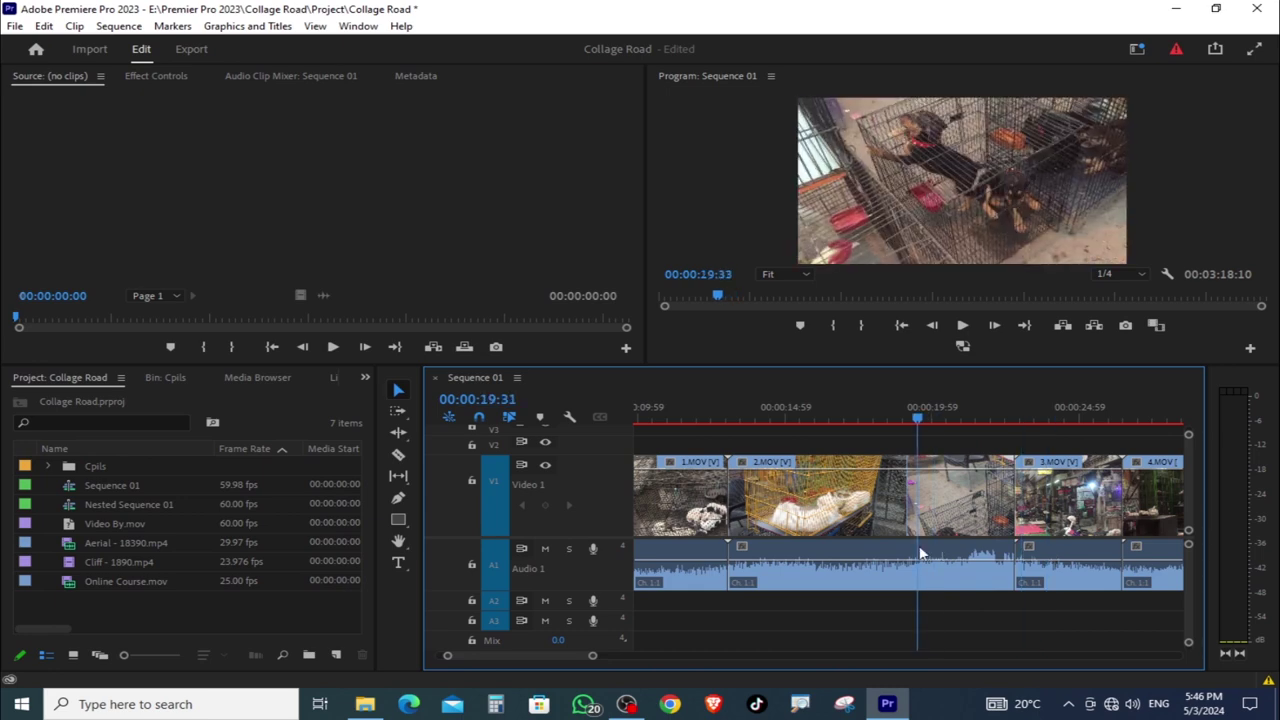
{"action": "left_click_drag", "start_coordinate": [938, 553], "coordinate": [876, 520]}
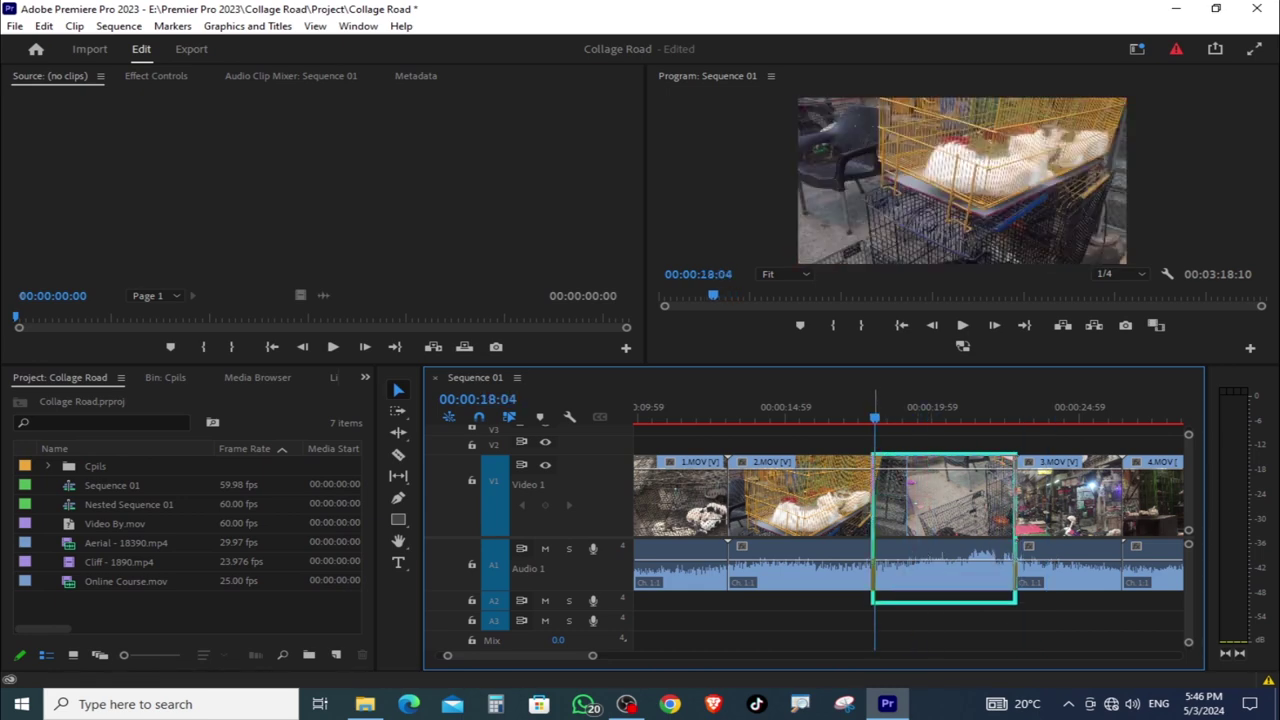
{"action": "left_click", "coordinate": [593, 506]}
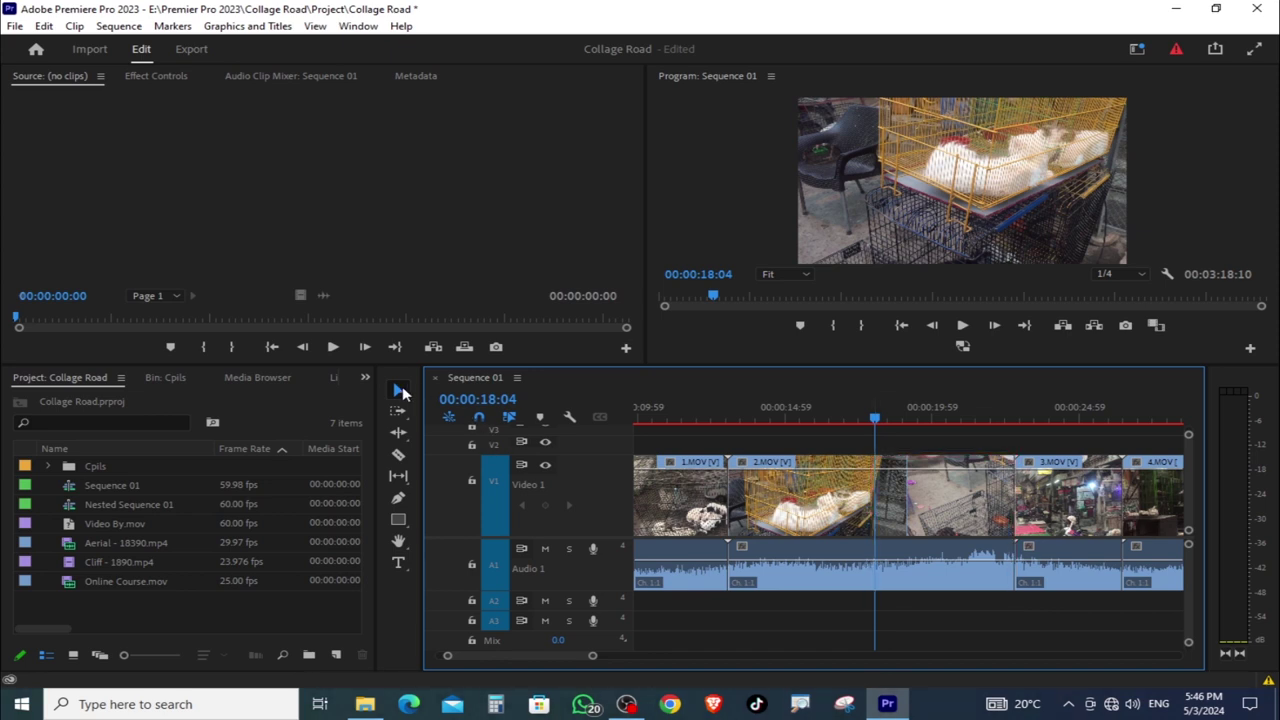
{"action": "left_click", "coordinate": [1003, 500]}
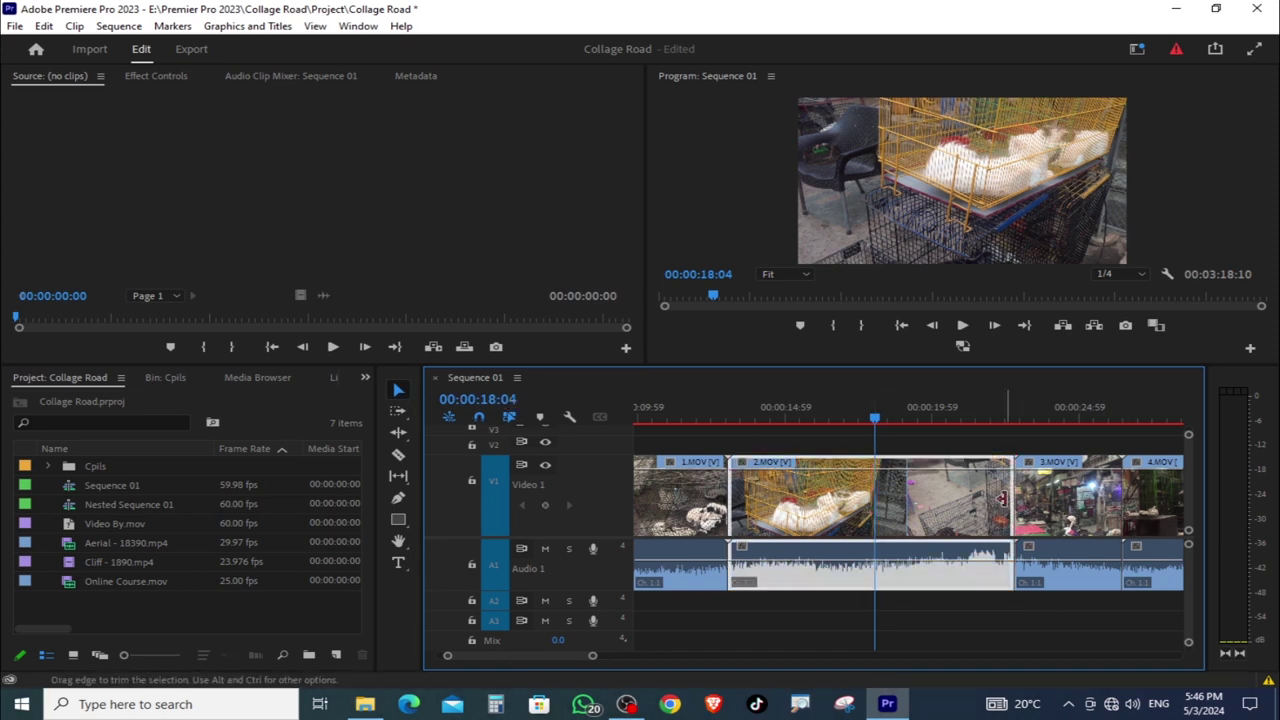
{"action": "left_click_drag", "start_coordinate": [1008, 500], "coordinate": [872, 500]}
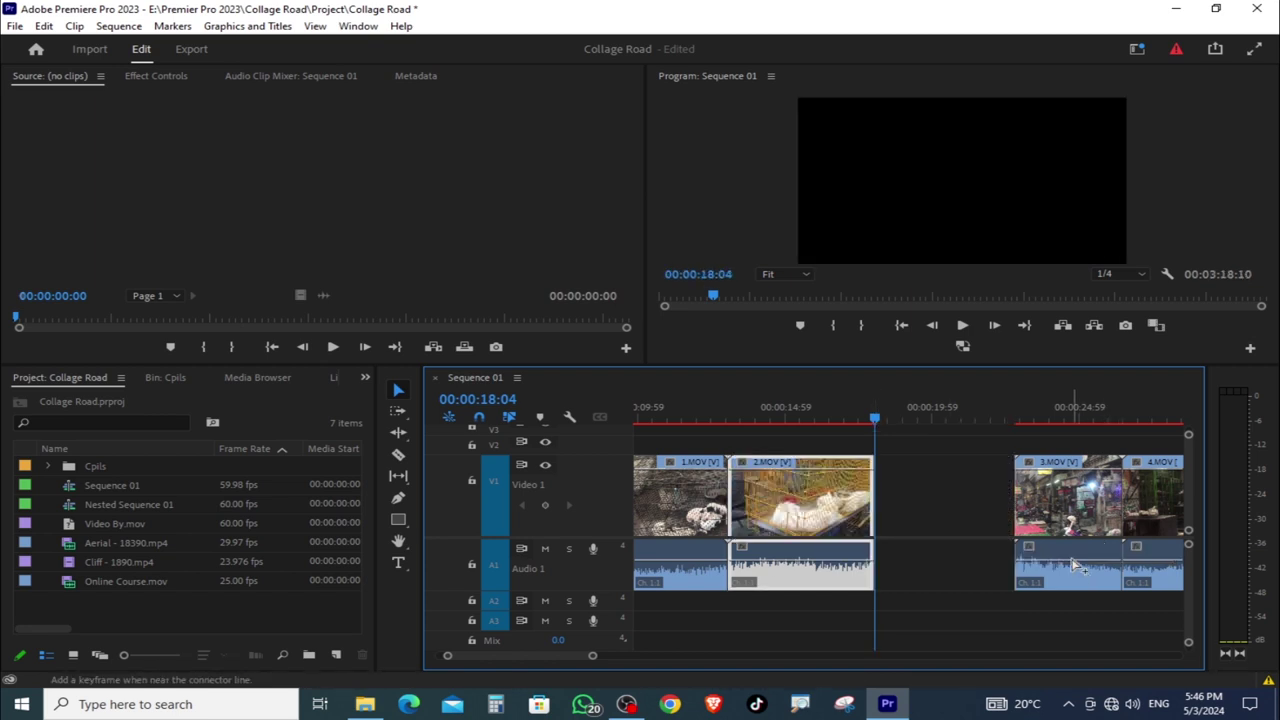
{"action": "key", "text": "ctrl+z"}
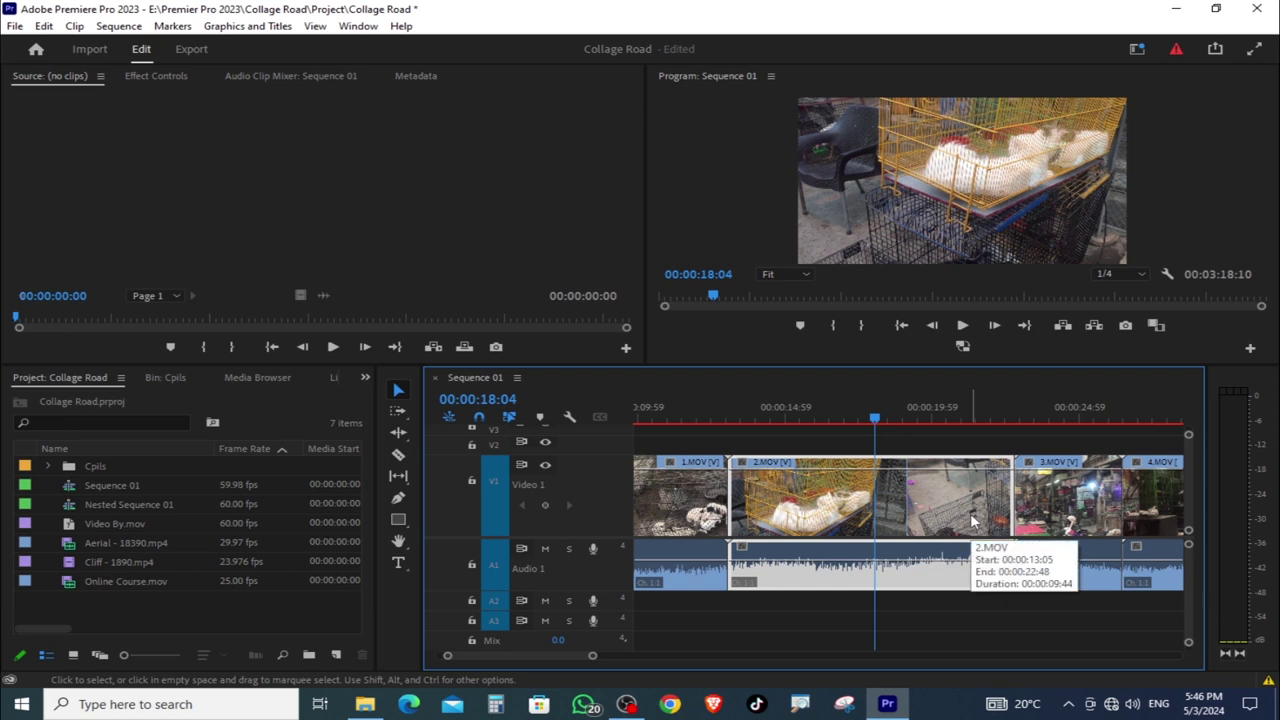
Step: Choose the Ripple Edit tool from the trim tools flyout
{"action": "left_click", "coordinate": [400, 434]}
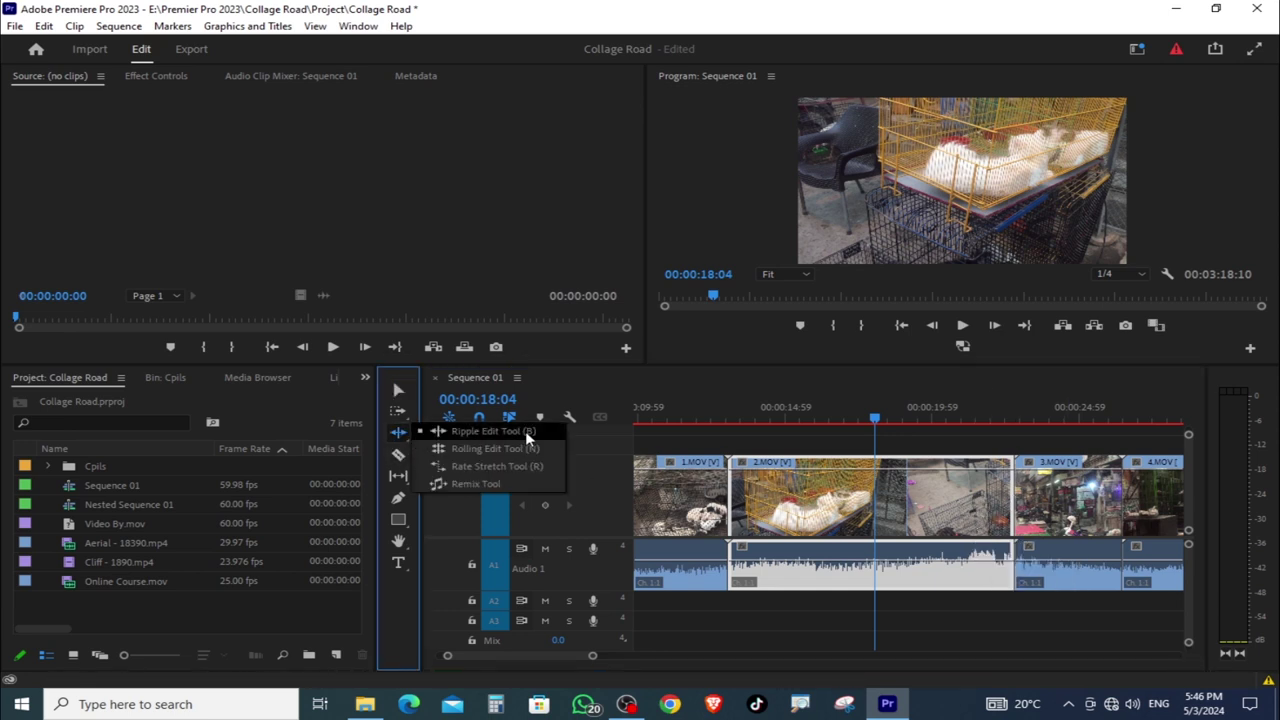
{"action": "left_click", "coordinate": [527, 437]}
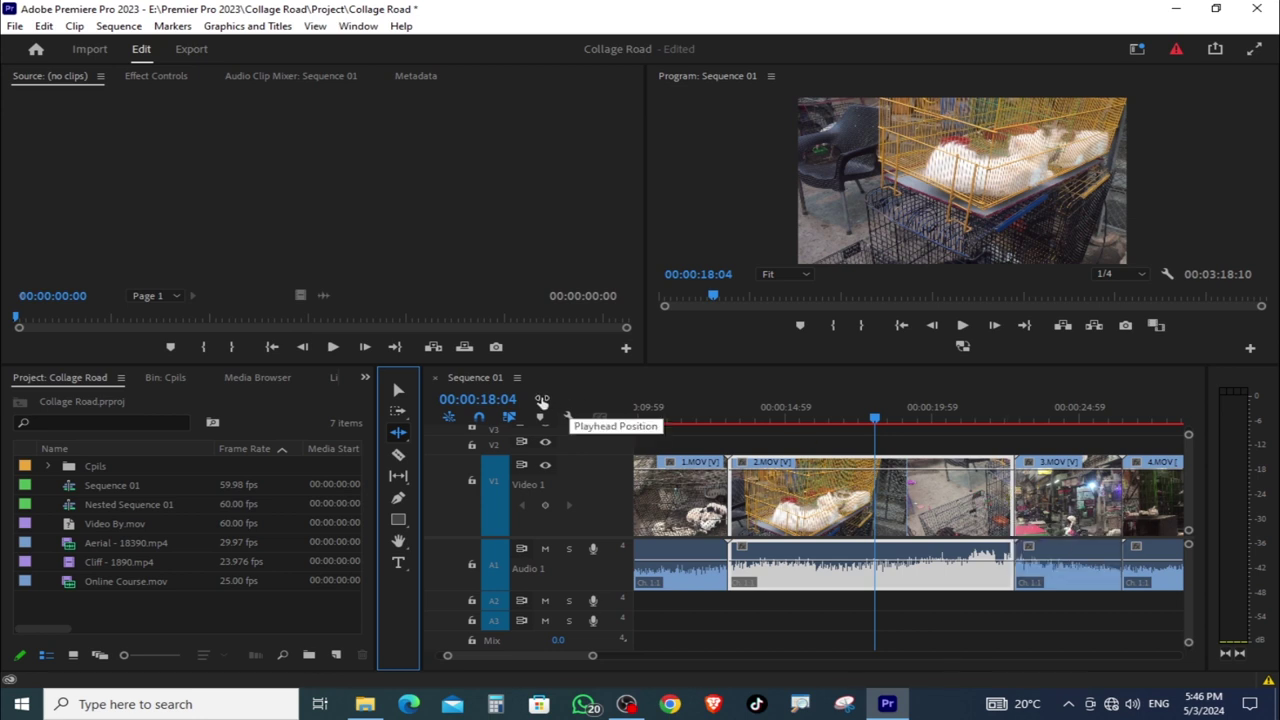
{"action": "left_click", "coordinate": [398, 390]}
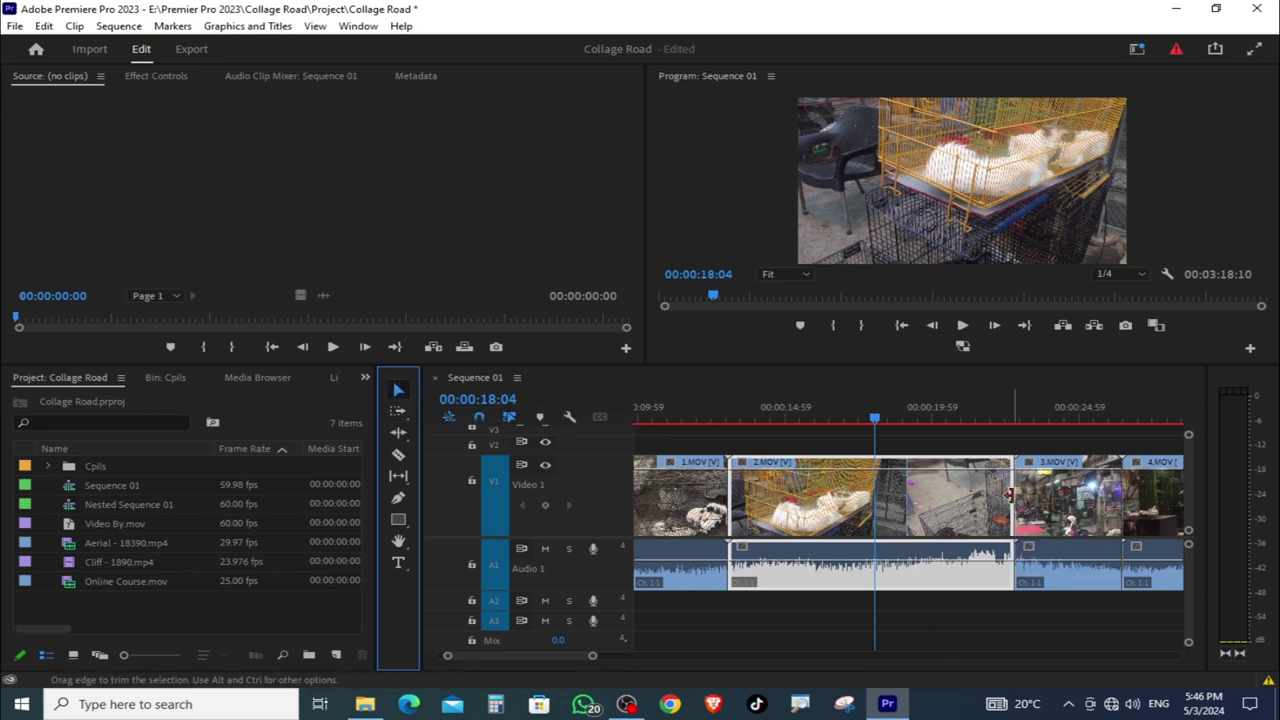
{"action": "left_click", "coordinate": [407, 432]}
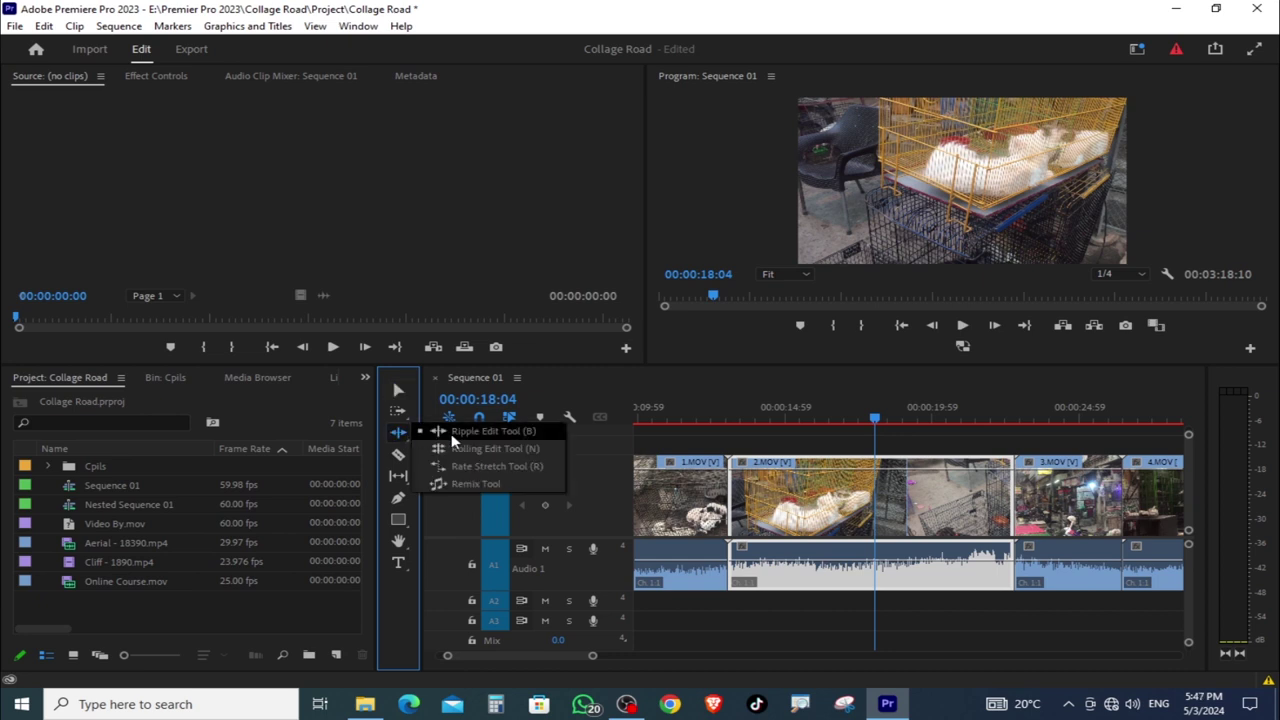
{"action": "left_click", "coordinate": [451, 432]}
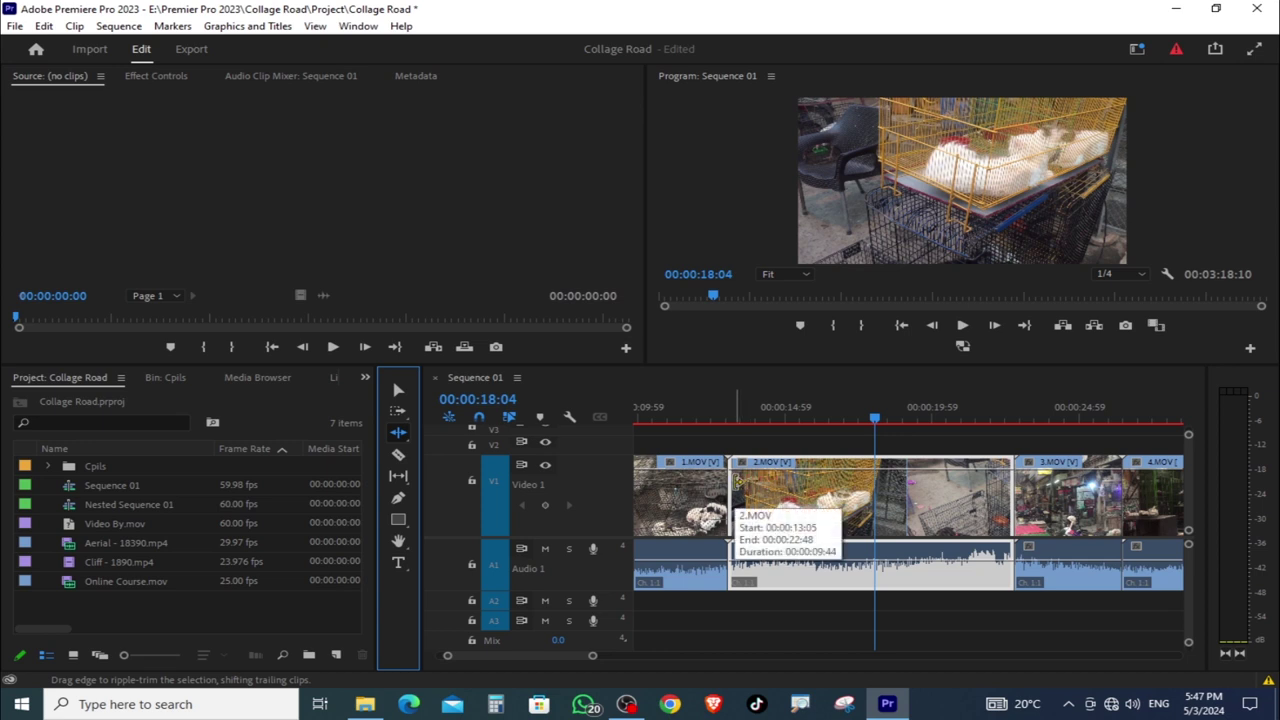
Step: Ripple-trim 2.MOV's end to about 00:00:18:35, pulling the later clips left
{"action": "left_click_drag", "start_coordinate": [737, 482], "coordinate": [820, 512]}
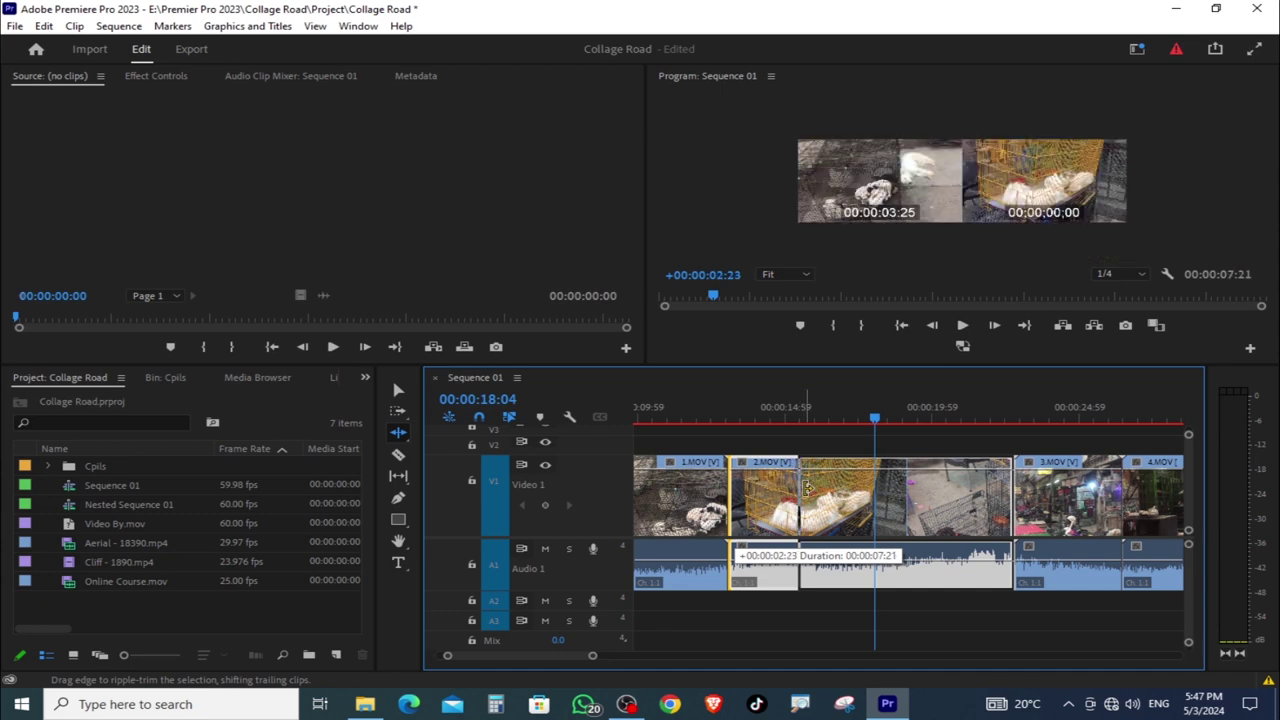
{"action": "left_click", "coordinate": [890, 428]}
{"action": "left_click_drag", "start_coordinate": [890, 432], "coordinate": [893, 424]}
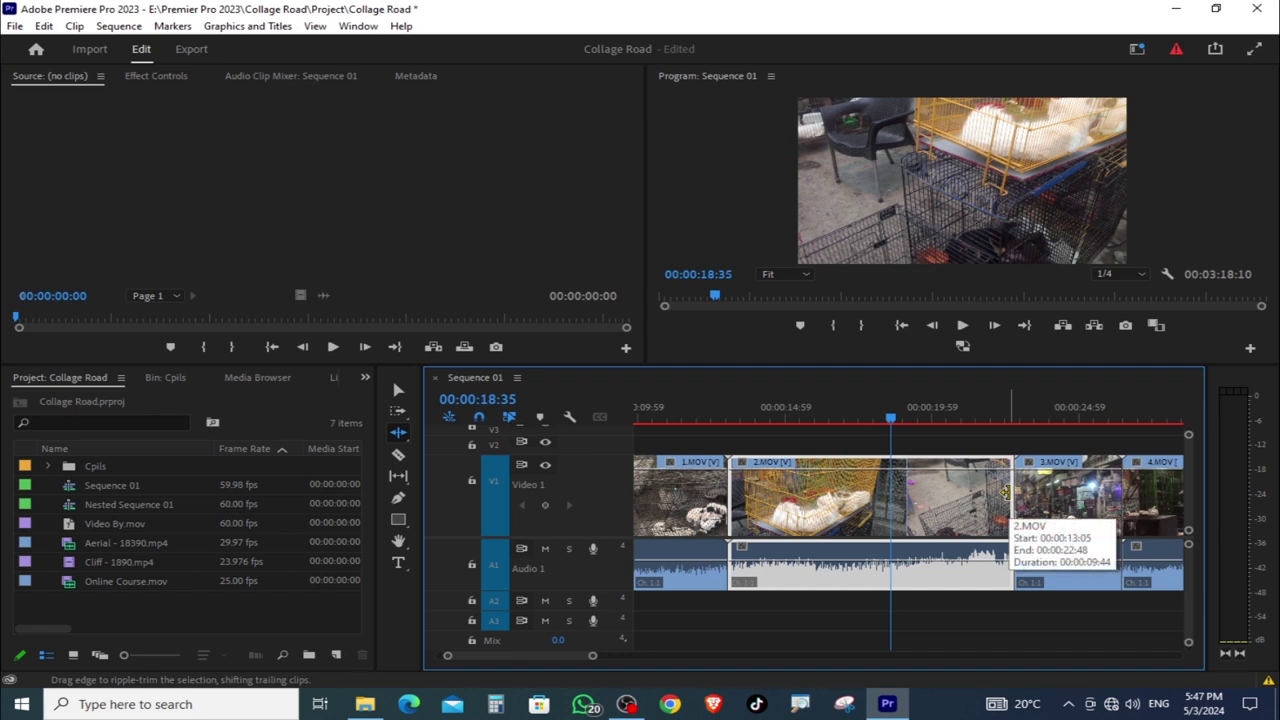
{"action": "left_click_drag", "start_coordinate": [1007, 491], "coordinate": [896, 507]}
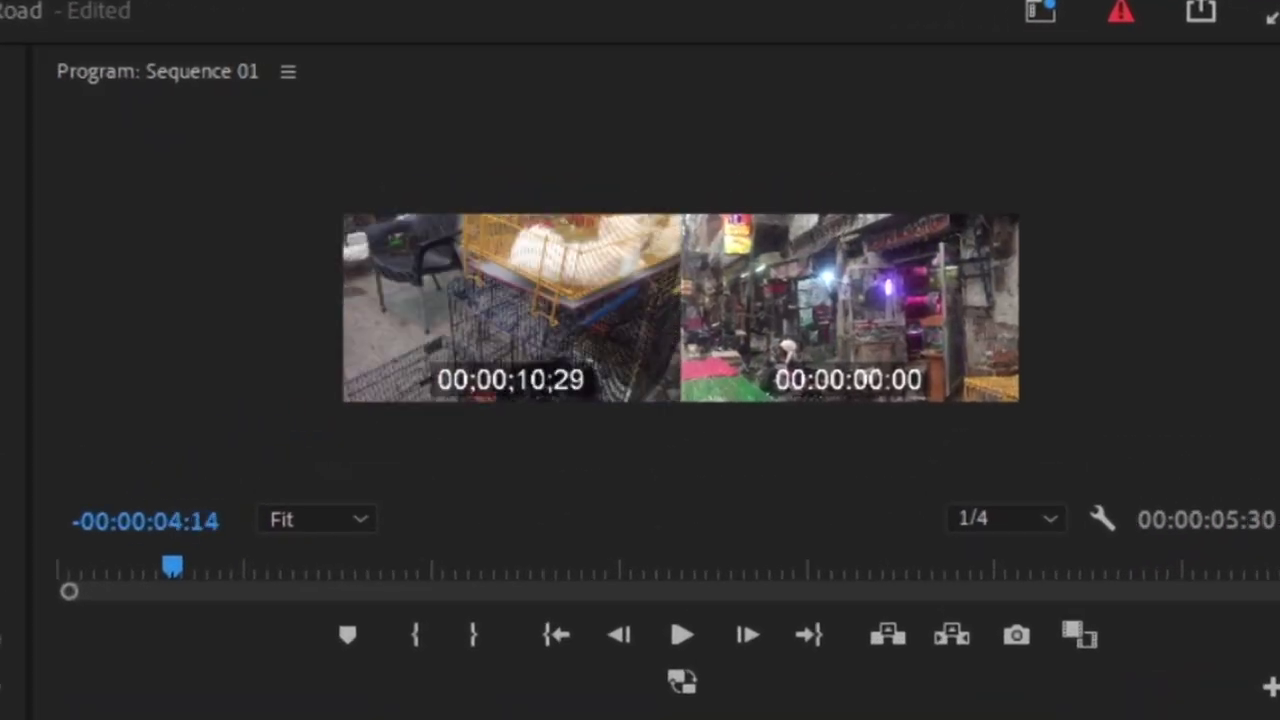
{"action": "left_click_drag", "start_coordinate": [896, 507], "coordinate": [978, 519]}
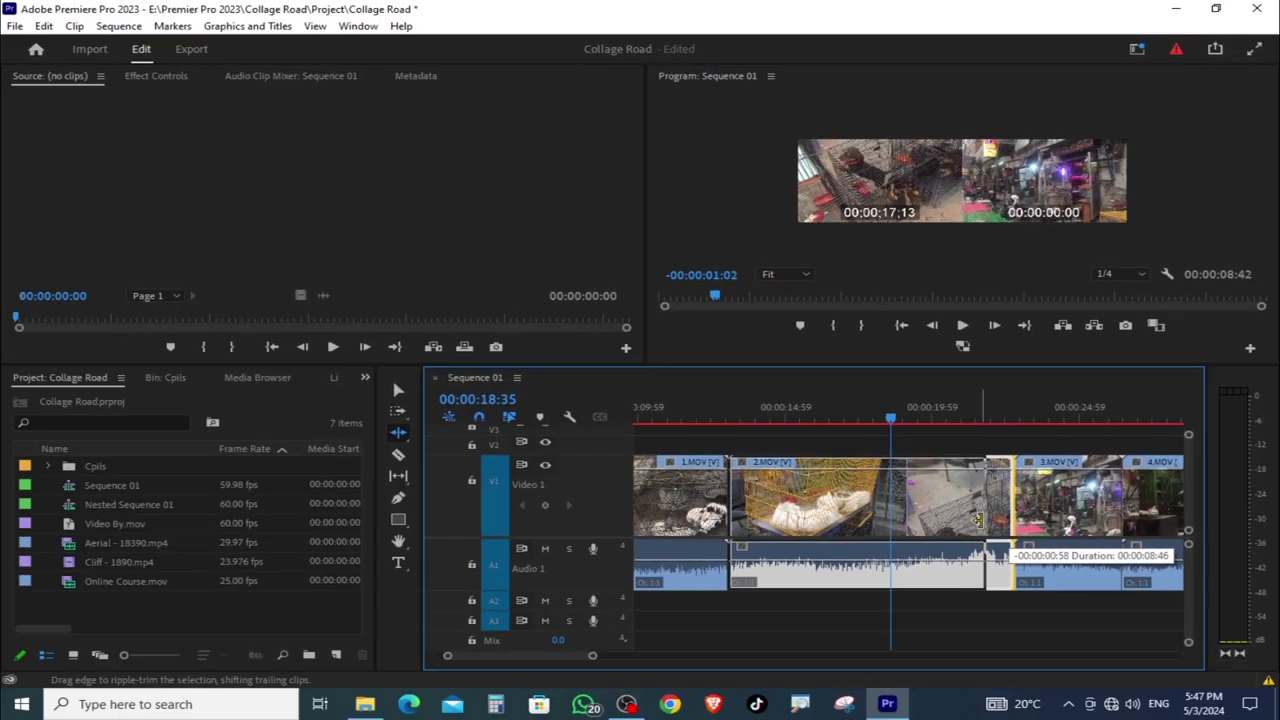
{"action": "mouse_move", "coordinate": [978, 519]}
{"action": "left_mouse_down"}
{"action": "mouse_move", "coordinate": [962, 524]}
{"action": "mouse_move", "coordinate": [1012, 522]}
{"action": "left_mouse_up"}
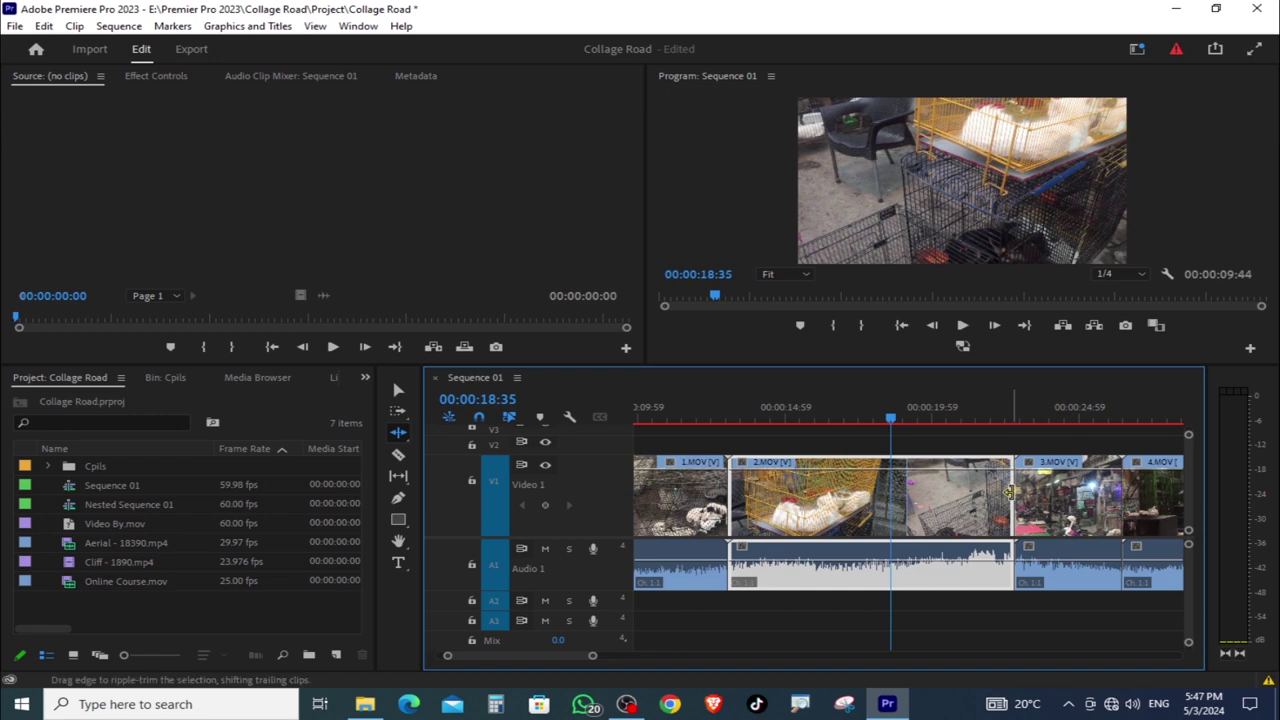
{"action": "mouse_move", "coordinate": [1008, 490]}
{"action": "left_mouse_down"}
{"action": "mouse_move", "coordinate": [880, 492]}
{"action": "mouse_move", "coordinate": [912, 512]}
{"action": "mouse_move", "coordinate": [887, 513]}
{"action": "left_mouse_up"}
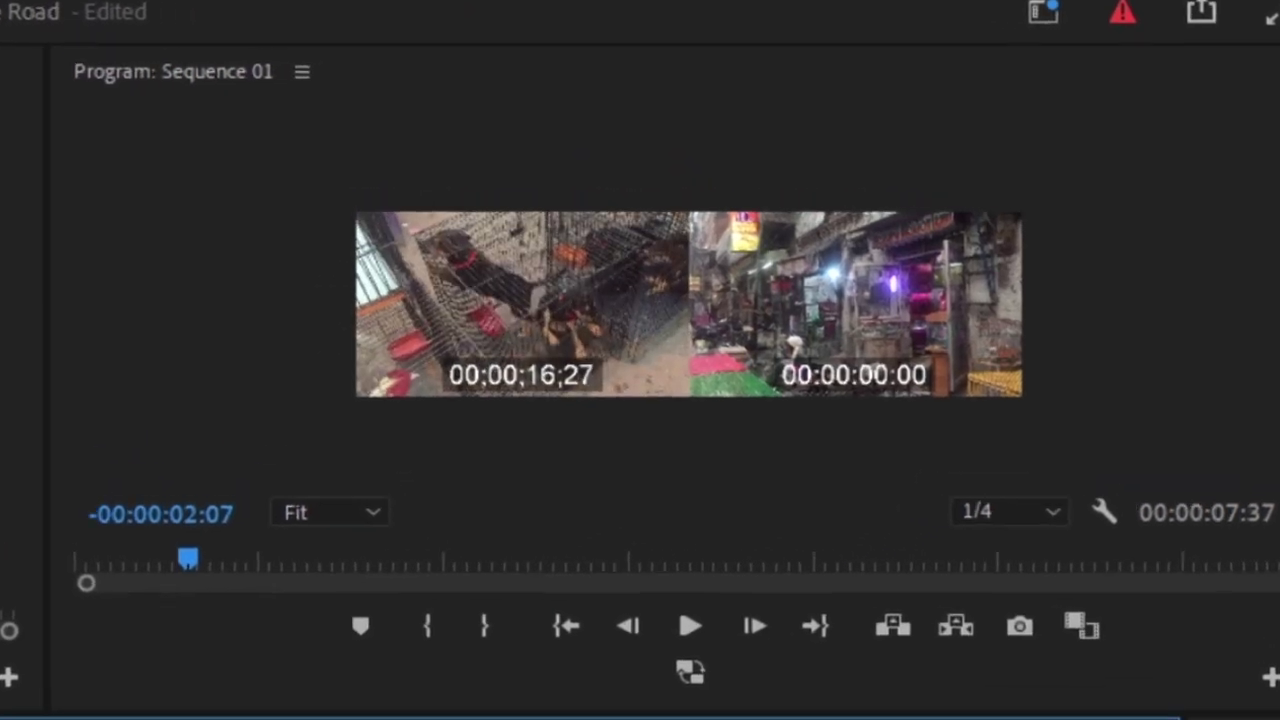
{"action": "left_click_drag", "start_coordinate": [887, 513], "coordinate": [1011, 513]}
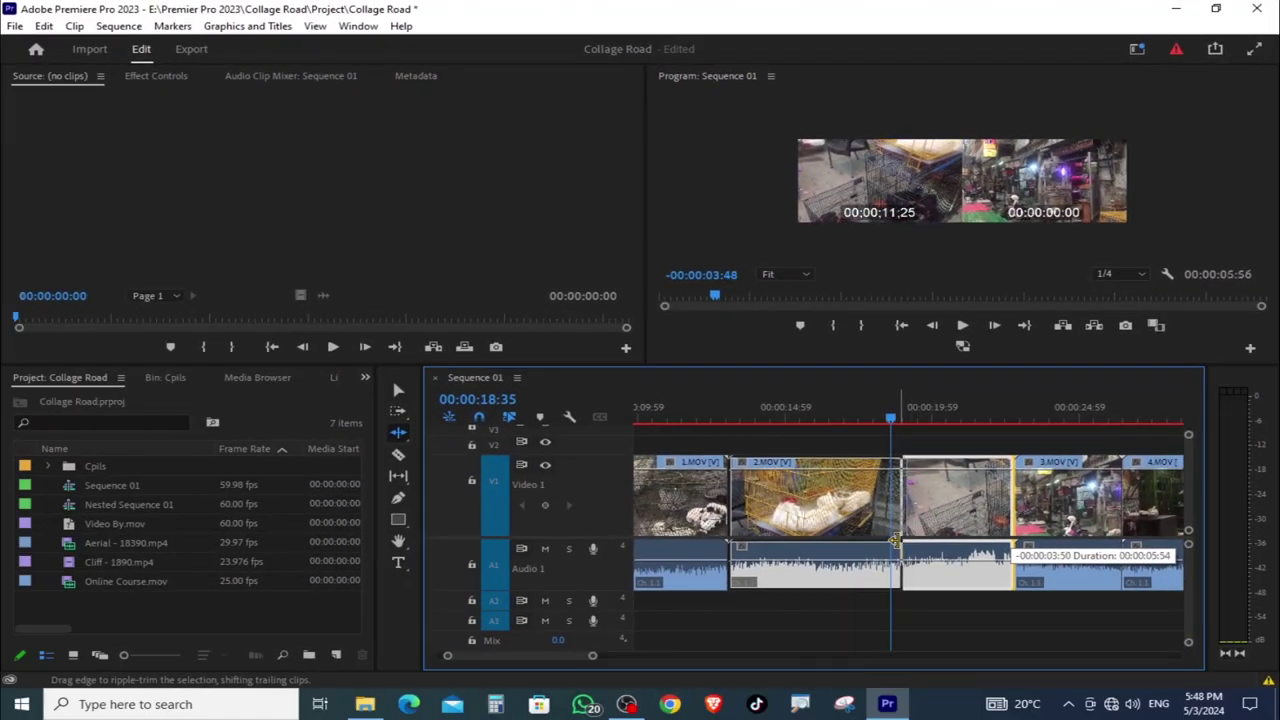
{"action": "left_click_drag", "start_coordinate": [906, 541], "coordinate": [889, 541]}
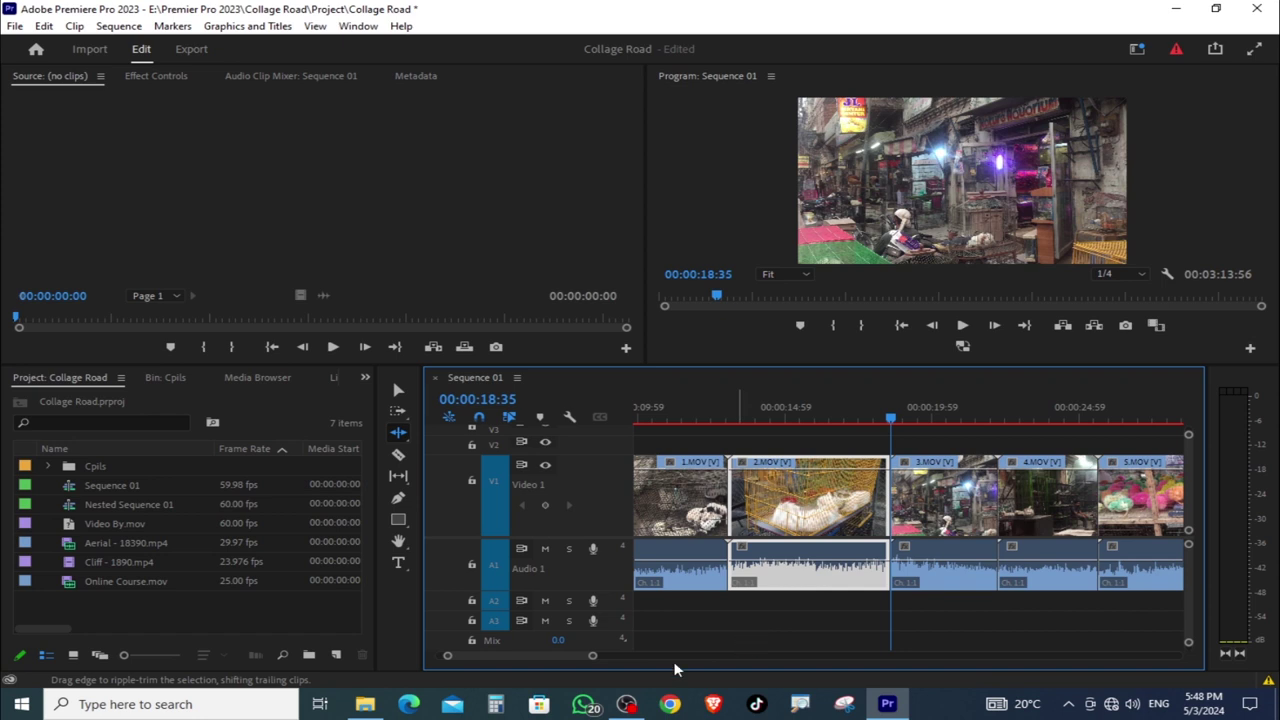
{"action": "mouse_move", "coordinate": [590, 660]}
{"action": "left_mouse_down"}
{"action": "mouse_move", "coordinate": [553, 658]}
{"action": "mouse_move", "coordinate": [590, 681]}
{"action": "left_mouse_up"}
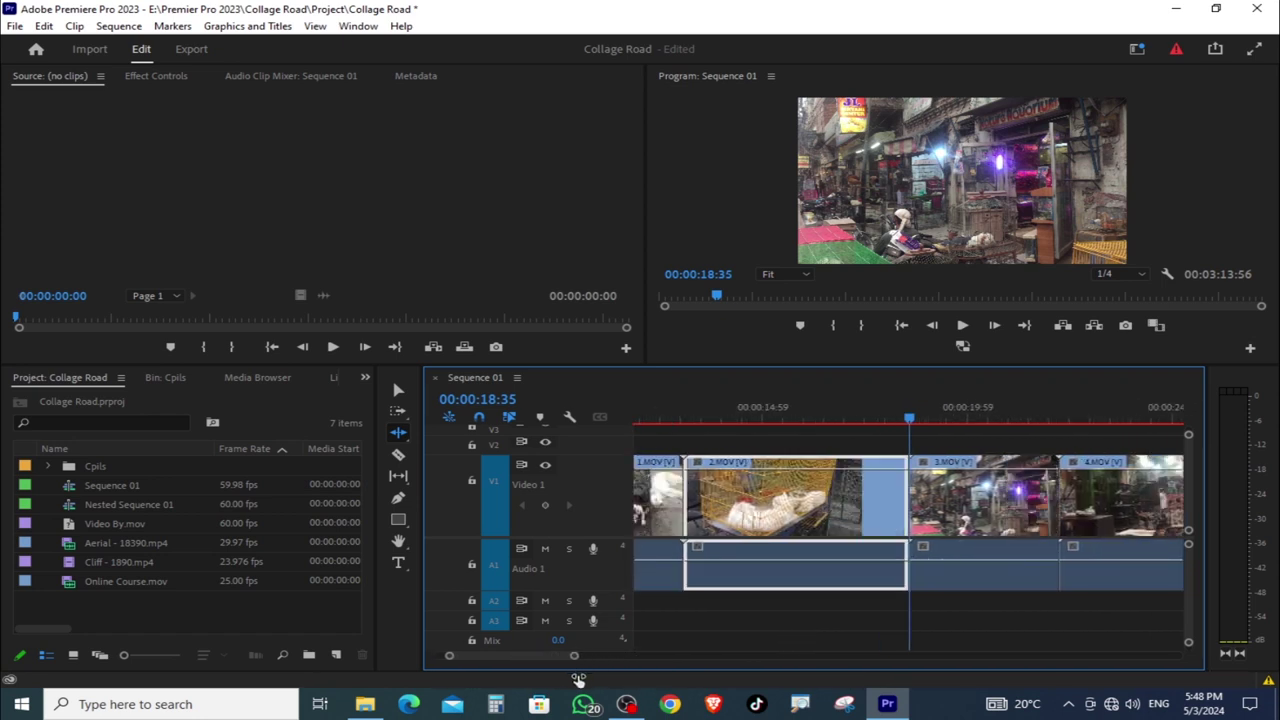
Step: Ripple-trim 2.MOV's start until it is about 00:00:01:24 long, then play back
{"action": "left_click_drag", "start_coordinate": [590, 681], "coordinate": [578, 681]}
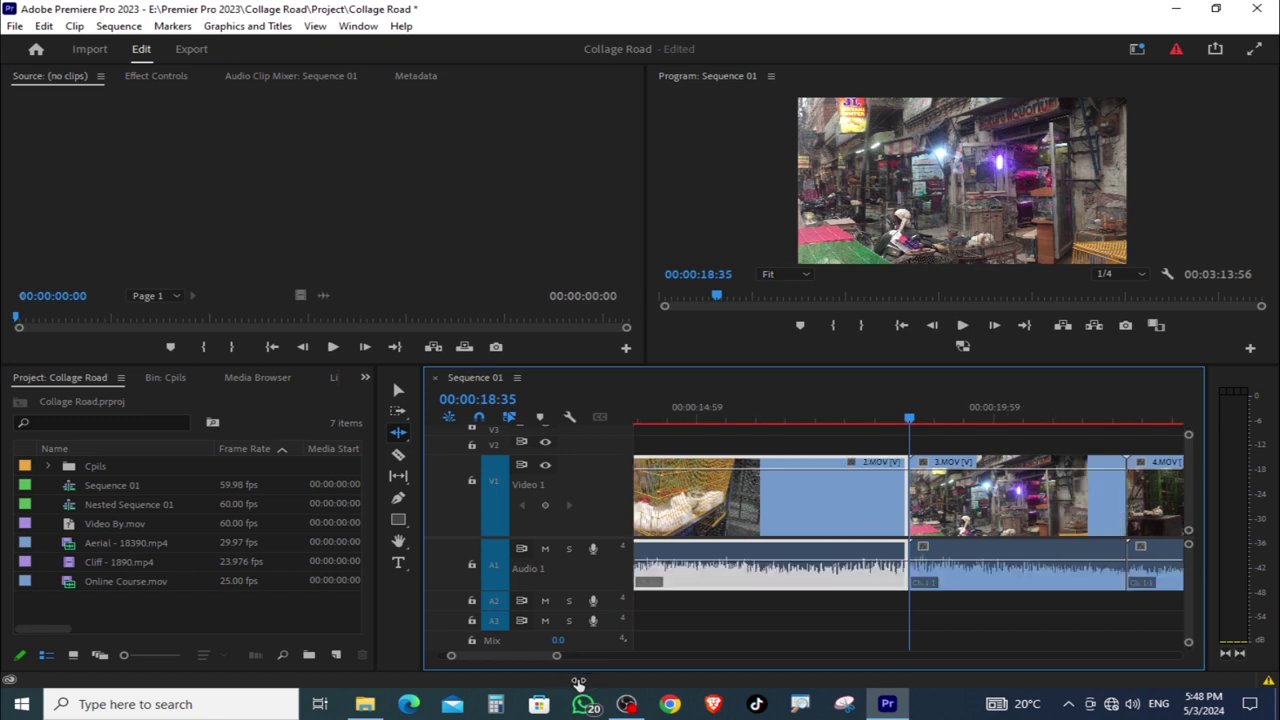
{"action": "key", "text": "minus"}
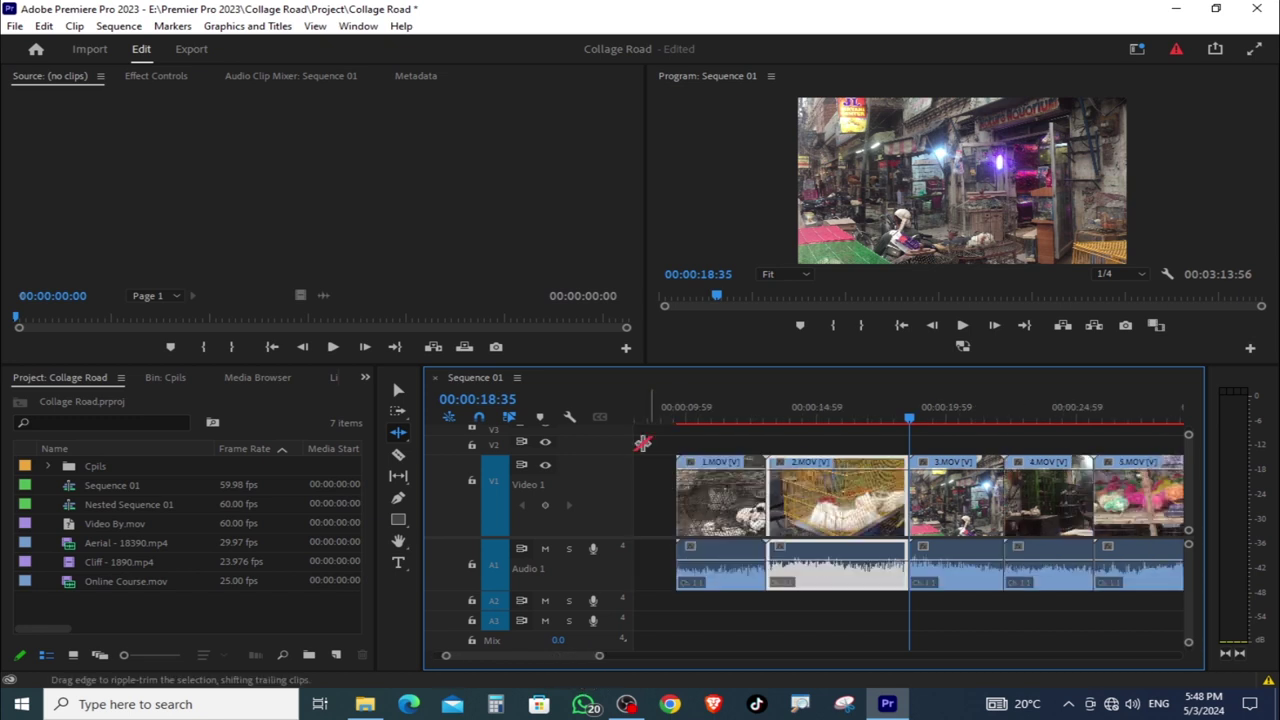
{"action": "left_click", "coordinate": [773, 484]}
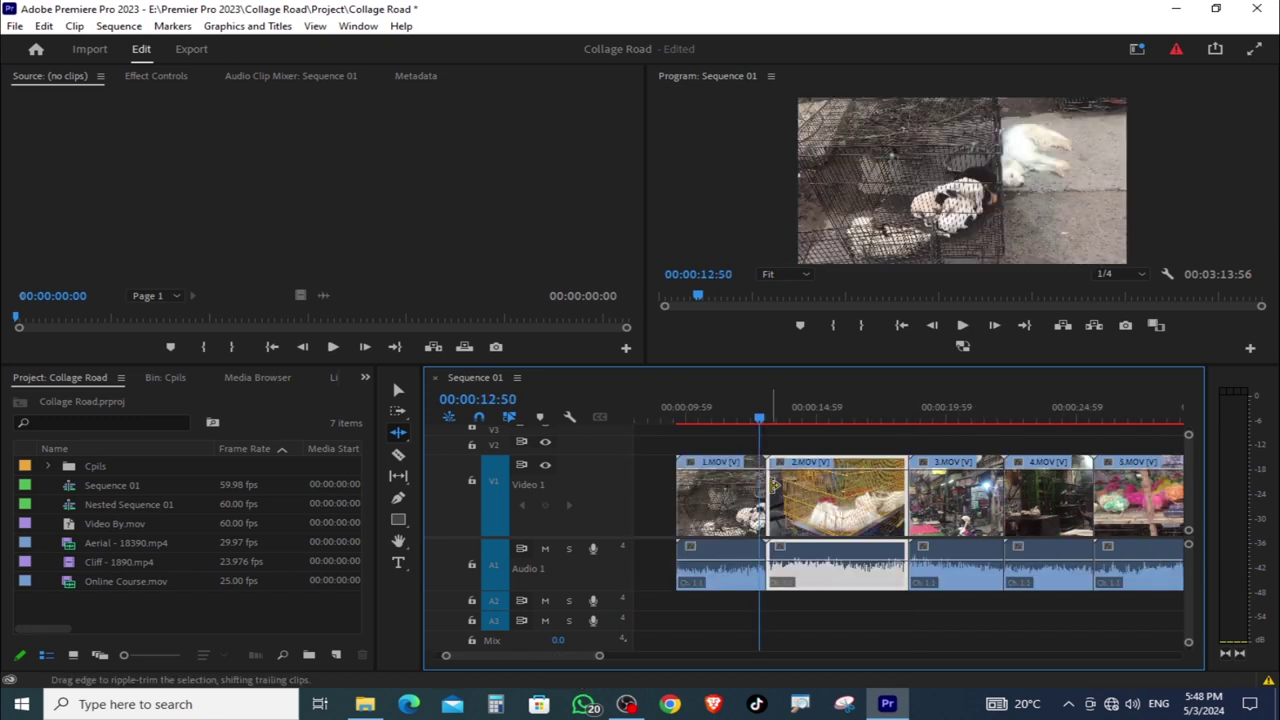
{"action": "left_click_drag", "start_coordinate": [773, 484], "coordinate": [835, 495]}
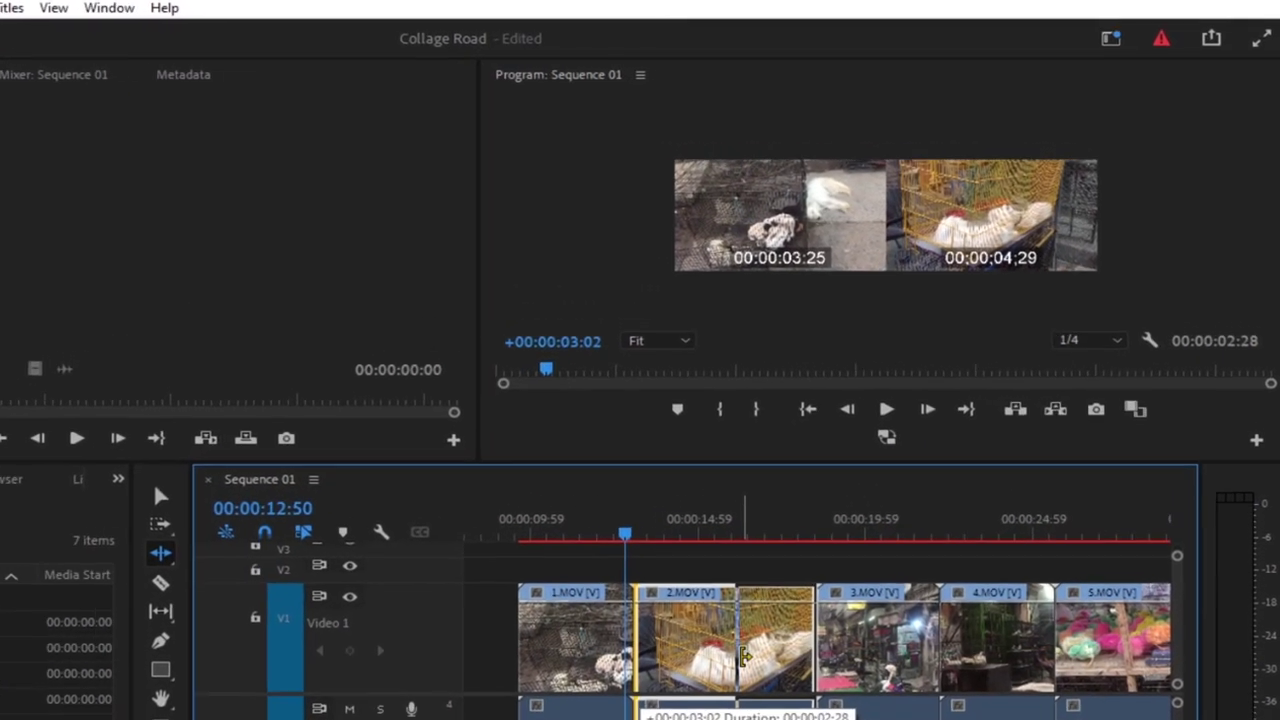
{"action": "left_click_drag", "start_coordinate": [835, 495], "coordinate": [785, 495]}
{"action": "left_click_drag", "start_coordinate": [460, 715], "coordinate": [551, 715]}
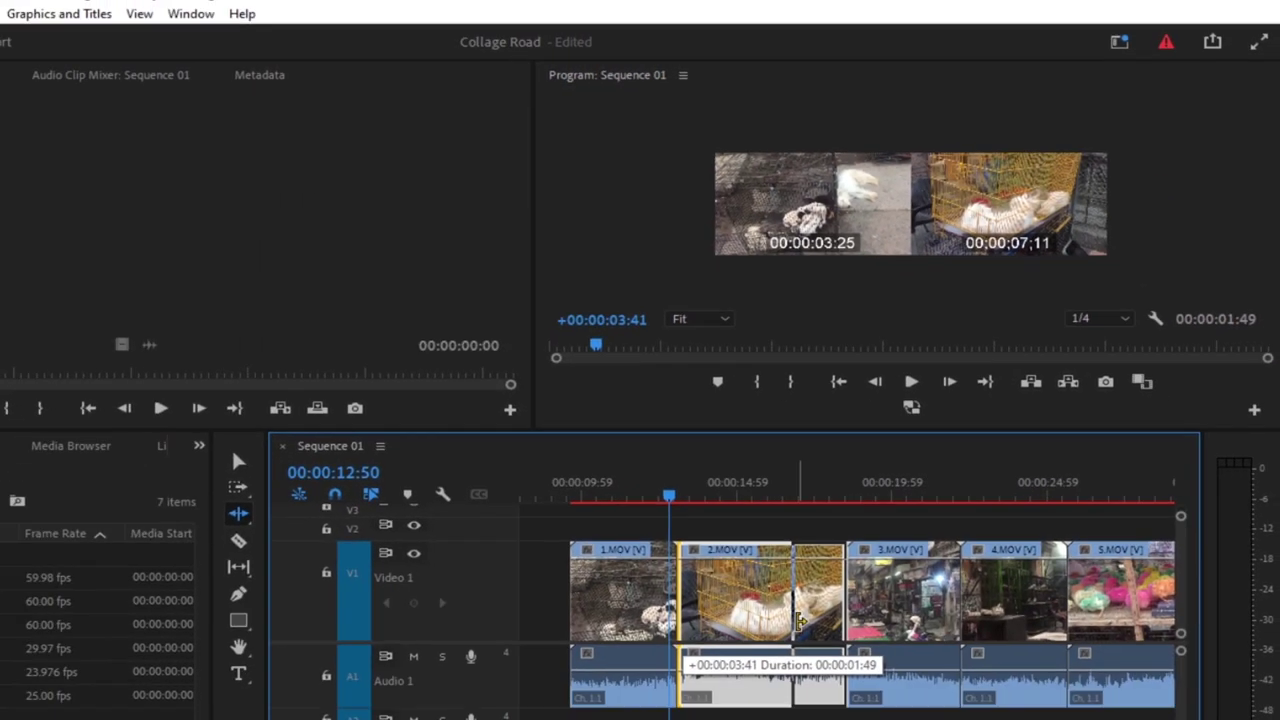
{"action": "left_click_drag", "start_coordinate": [551, 715], "coordinate": [880, 521]}
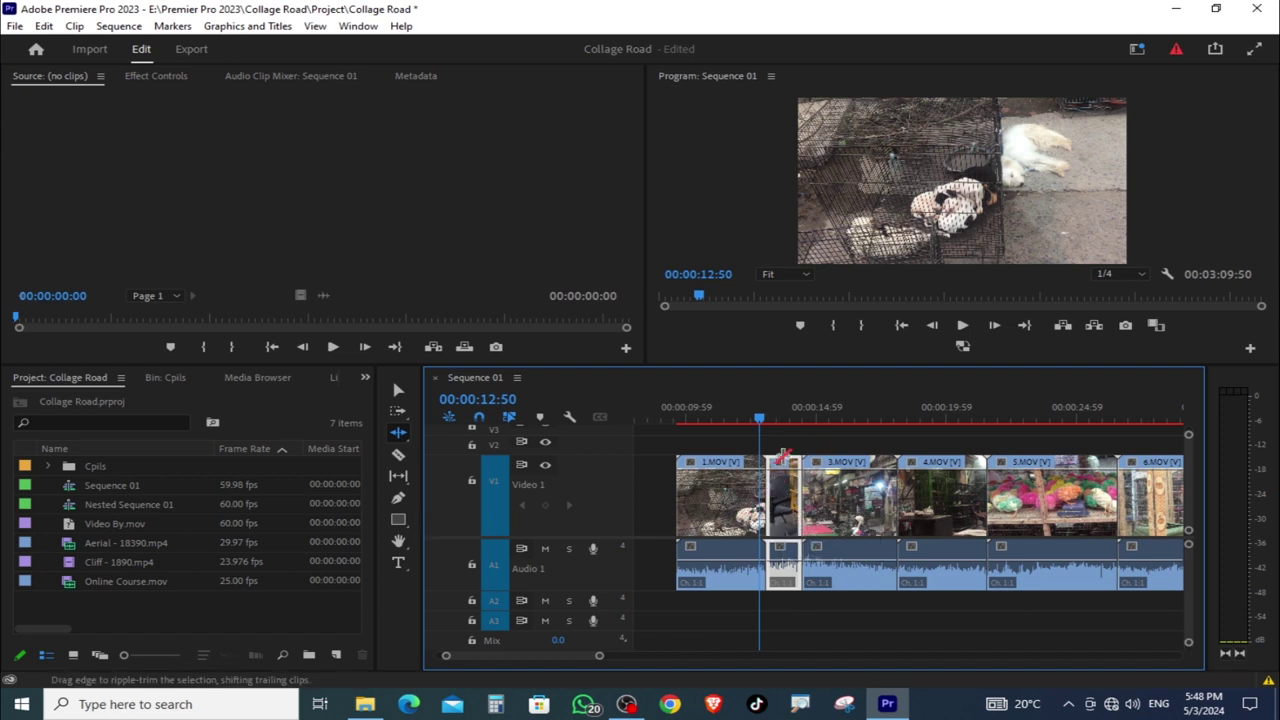
{"action": "key", "text": "l"}
{"action": "key", "text": "l"}
{"action": "key", "text": "l"}
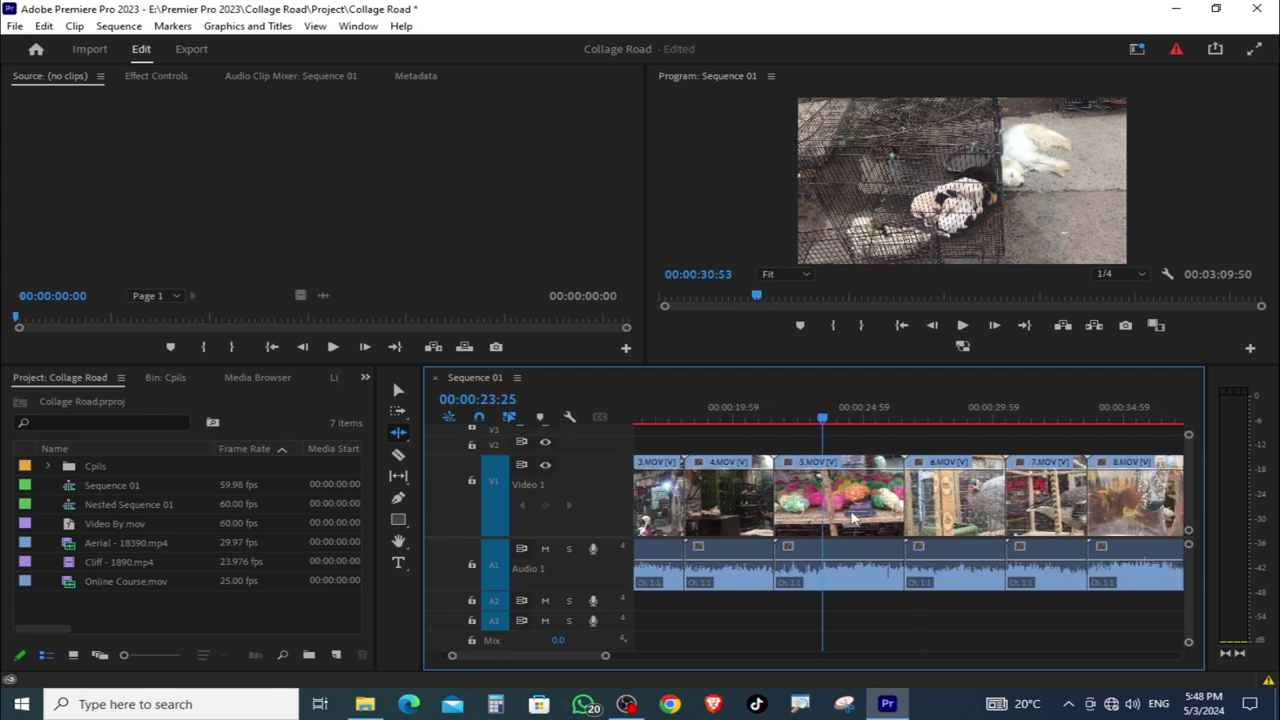
Step: Ripple-trim the 5.MOV/6.MOV and 6.MOV/7.MOV edits shorter
{"action": "key", "text": "k"}
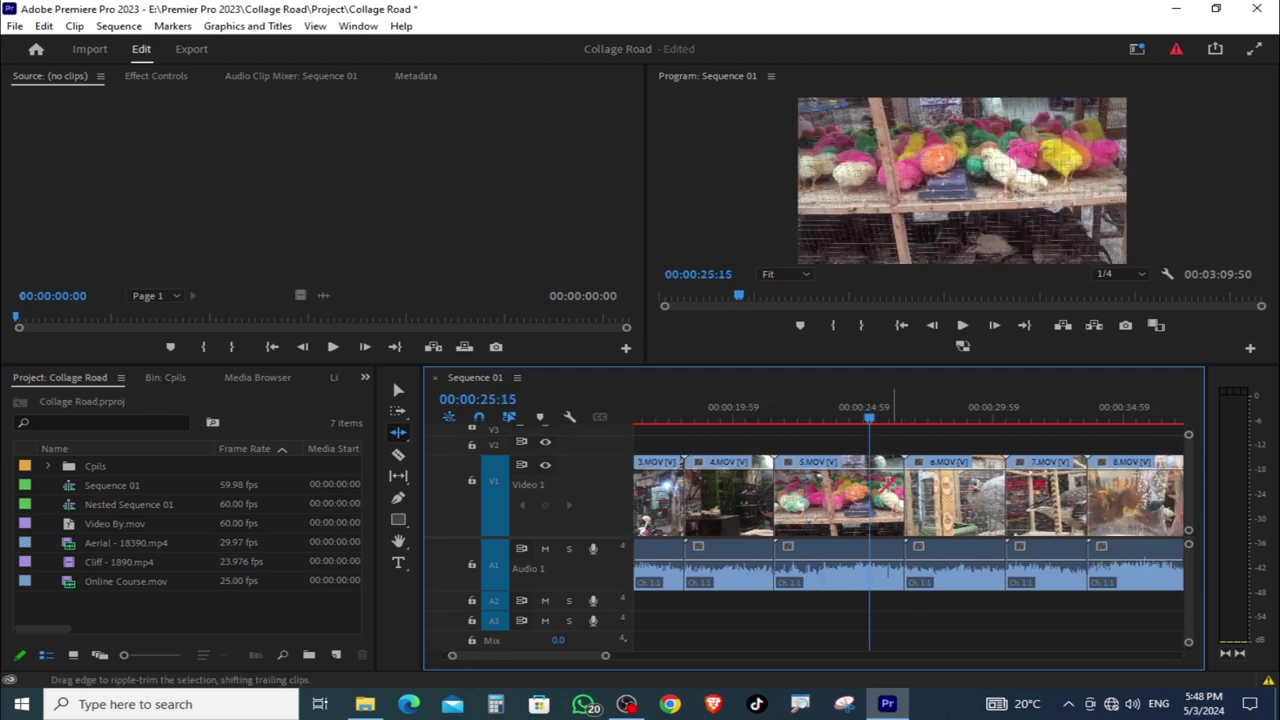
{"action": "left_click_drag", "start_coordinate": [895, 487], "coordinate": [786, 500]}
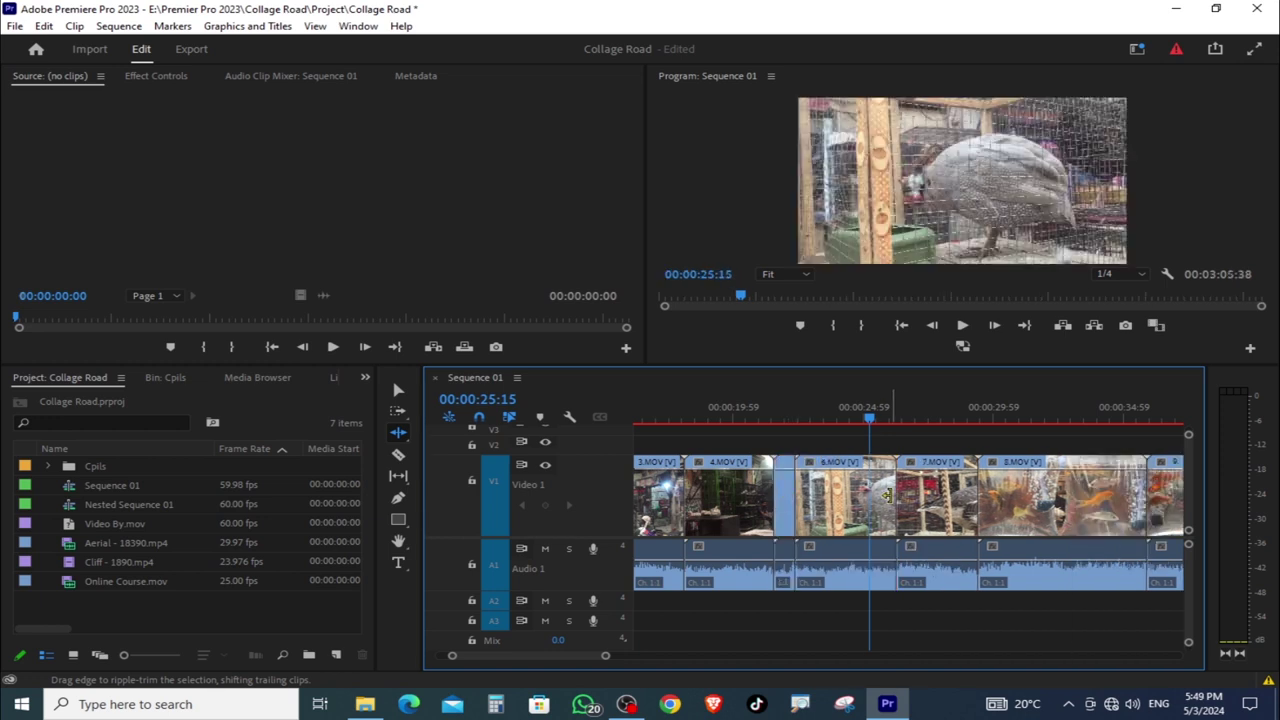
{"action": "left_click_drag", "start_coordinate": [886, 494], "coordinate": [813, 500]}
Step: Split 8.MOV at the playhead and ripple-delete its 00:00:03:31 tail so 9.MOV follows
{"action": "left_click_drag", "start_coordinate": [960, 513], "coordinate": [960, 513]}
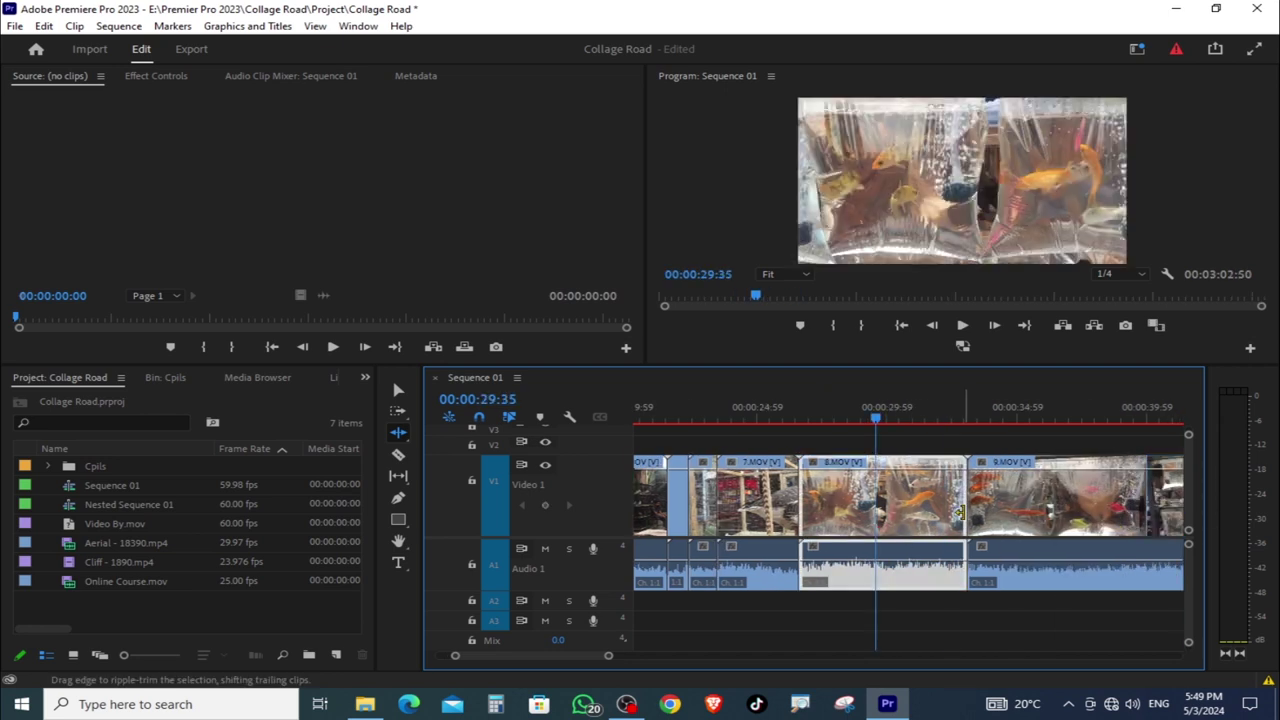
{"action": "key", "text": "ctrl+k"}
{"action": "left_click", "coordinate": [925, 500]}
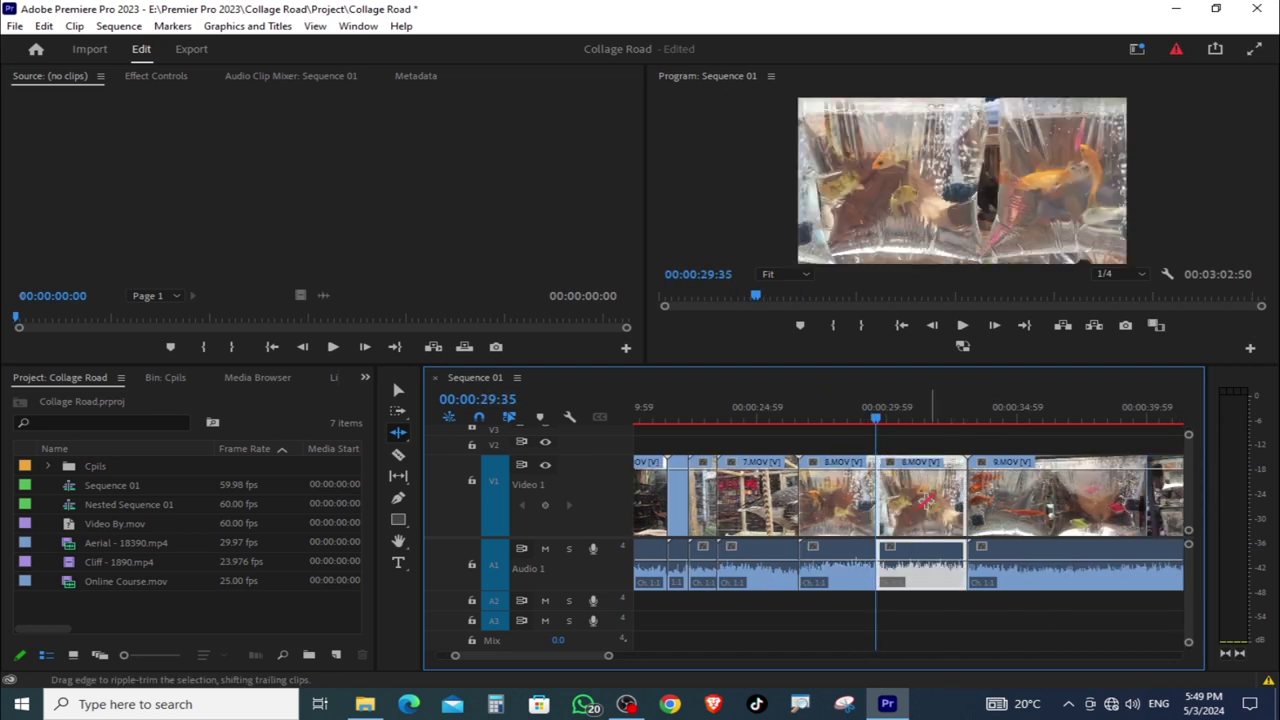
{"action": "key", "text": "Delete"}
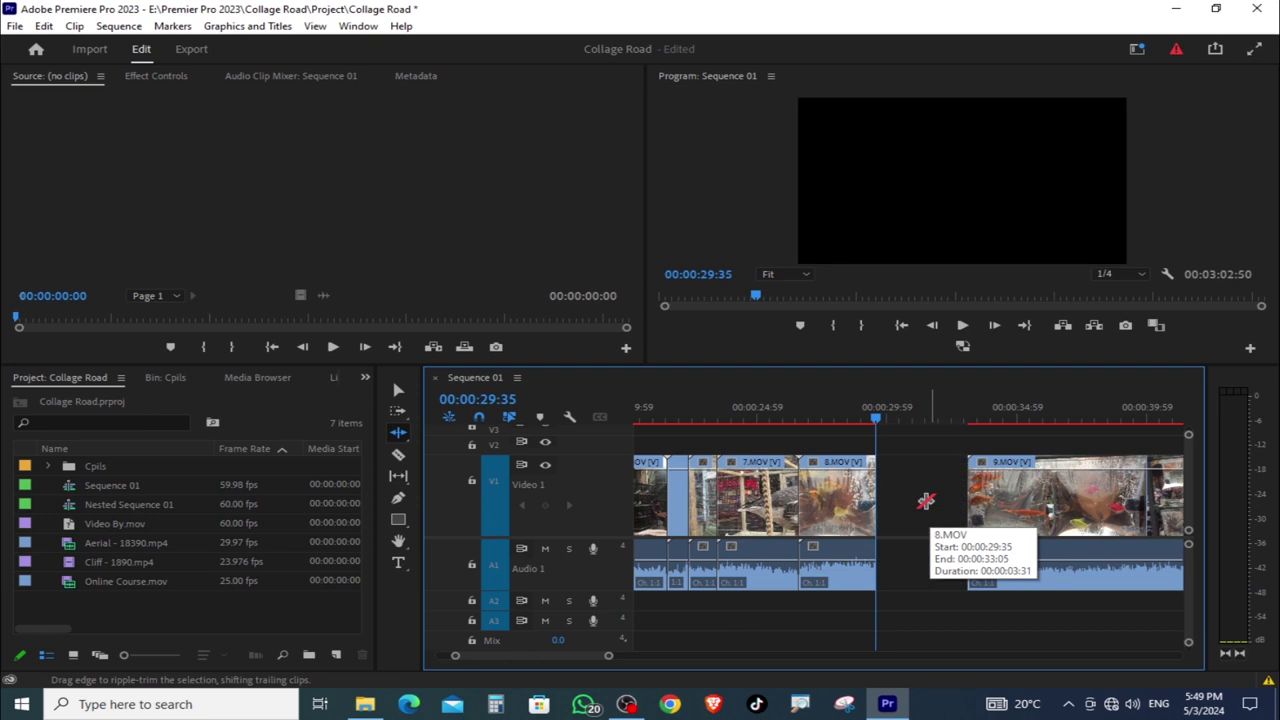
{"action": "left_click", "coordinate": [925, 500]}
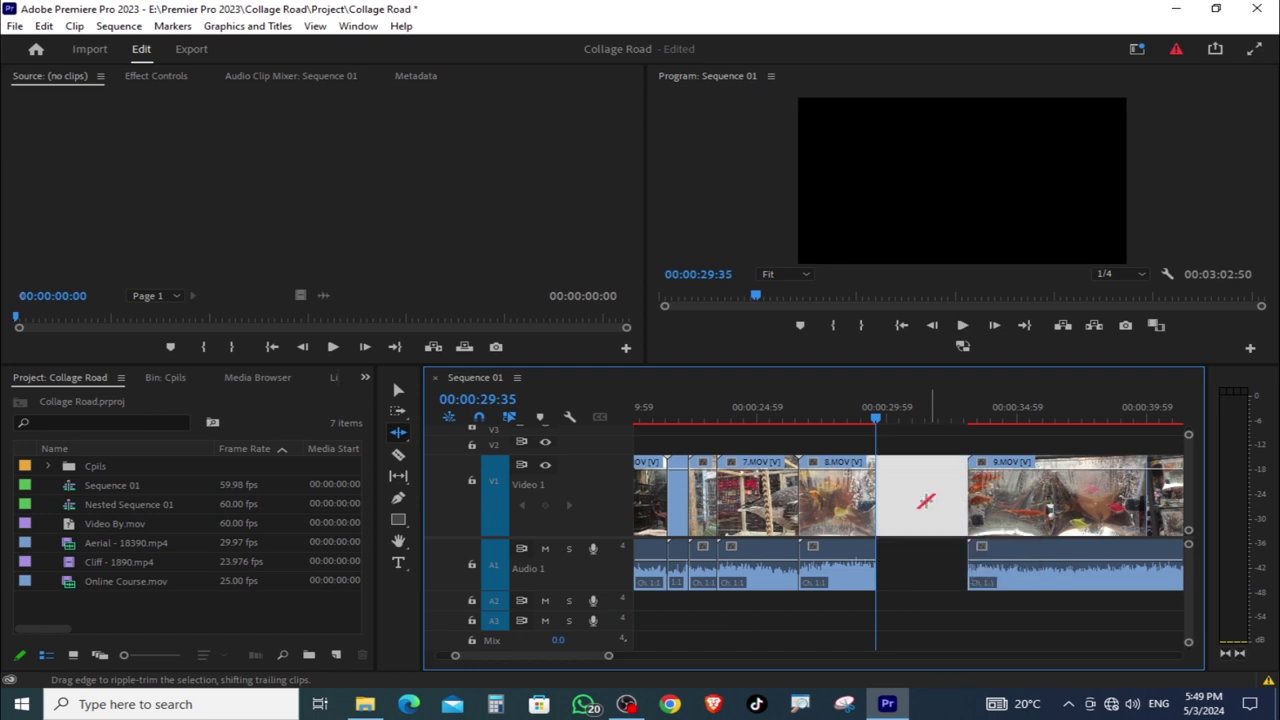
{"action": "key", "text": "ctrl+z"}
{"action": "key", "text": "ctrl+shift+z"}
{"action": "key", "text": "ctrl+z"}
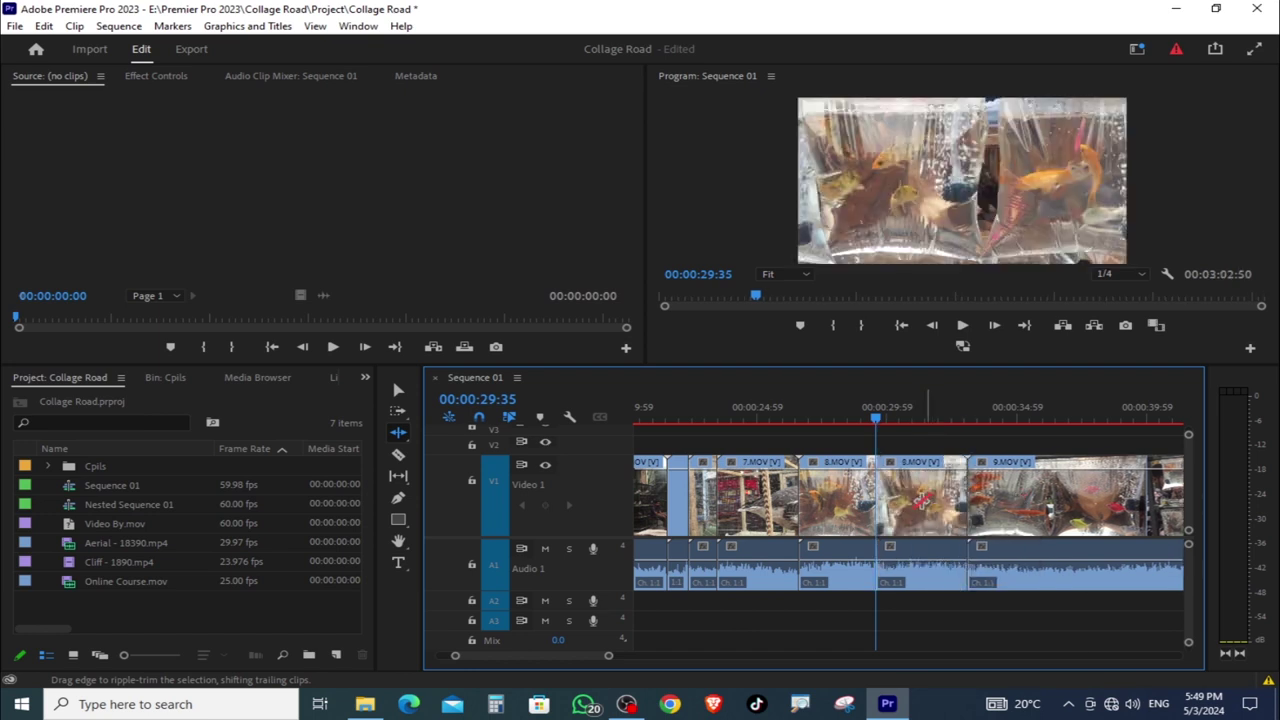
{"action": "key", "text": "ctrl+z"}
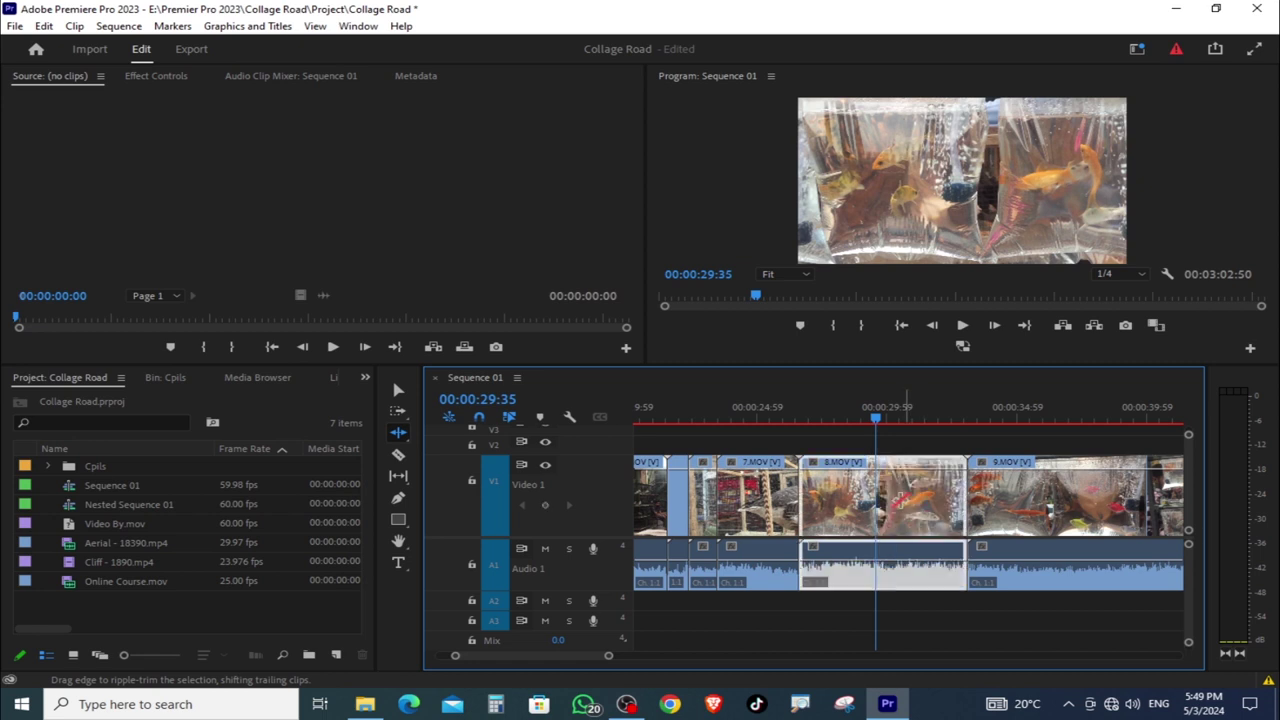
{"action": "key", "text": "ctrl+shift+z"}
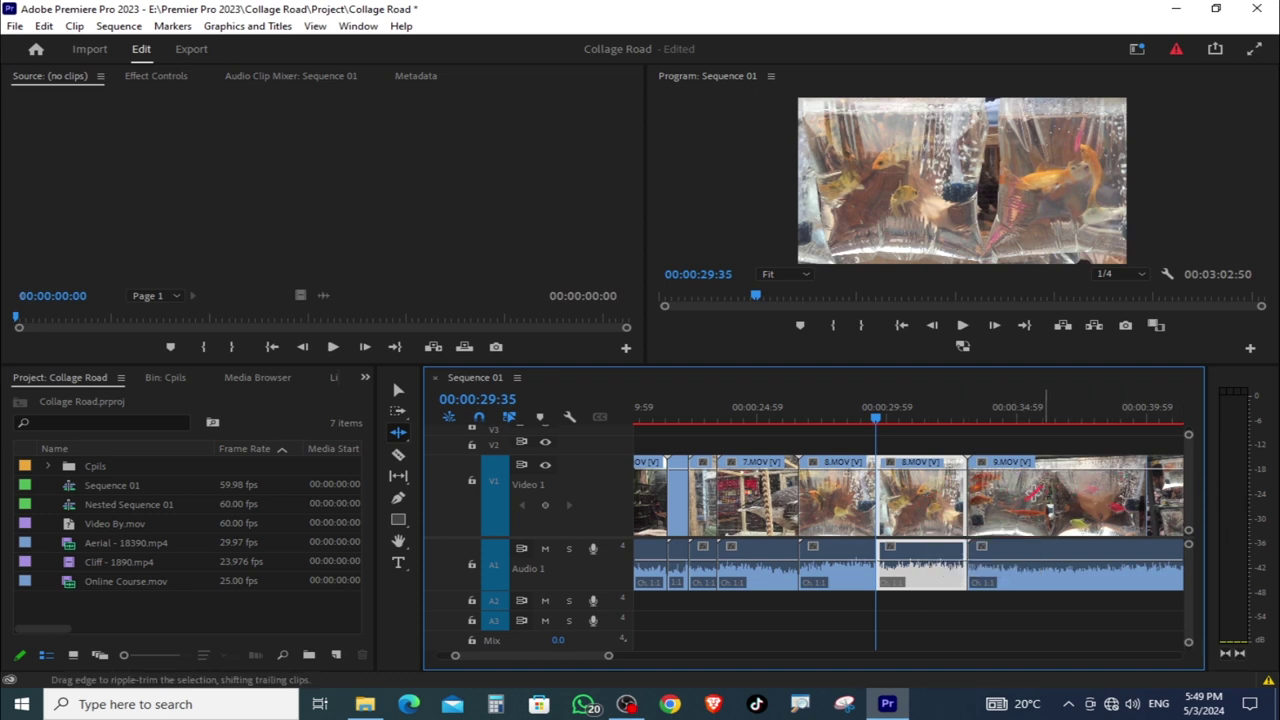
{"action": "key", "text": "shift+Delete"}
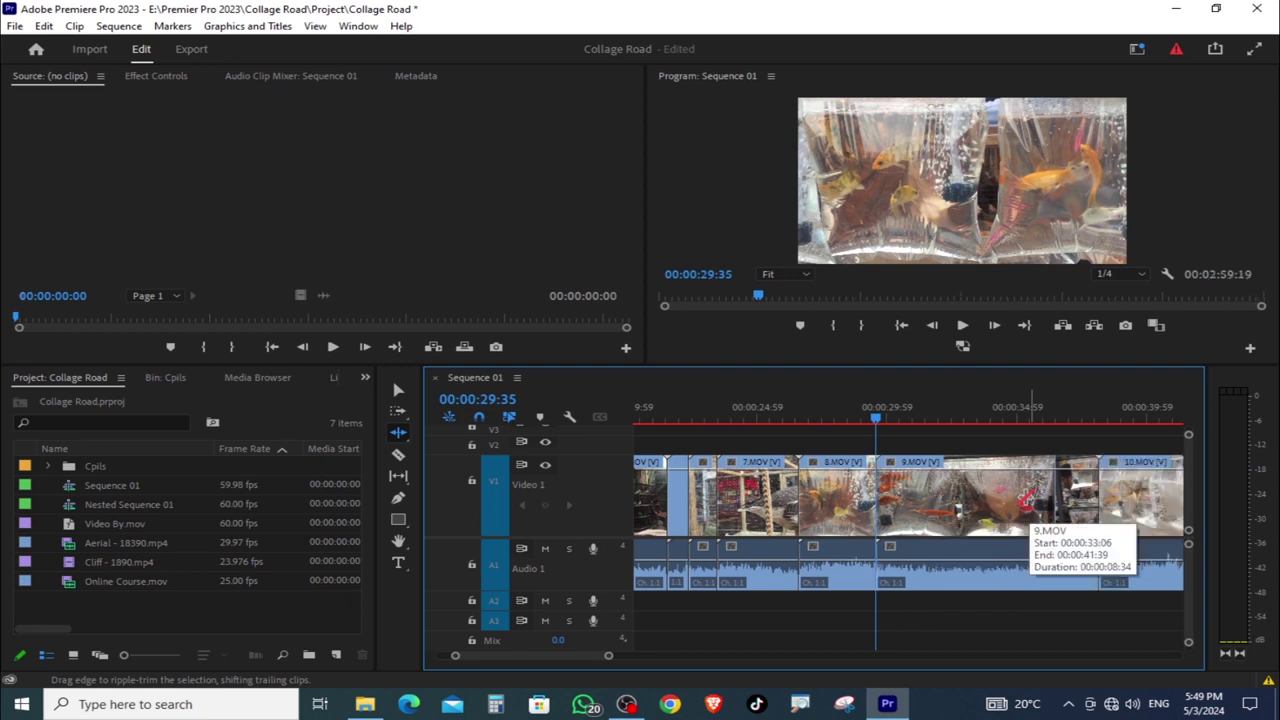
Step: Restore 8.MOV's tail, then ripple-trim 8.MOV's end with the Ripple Edit tool
{"action": "key", "text": "ctrl+z"}
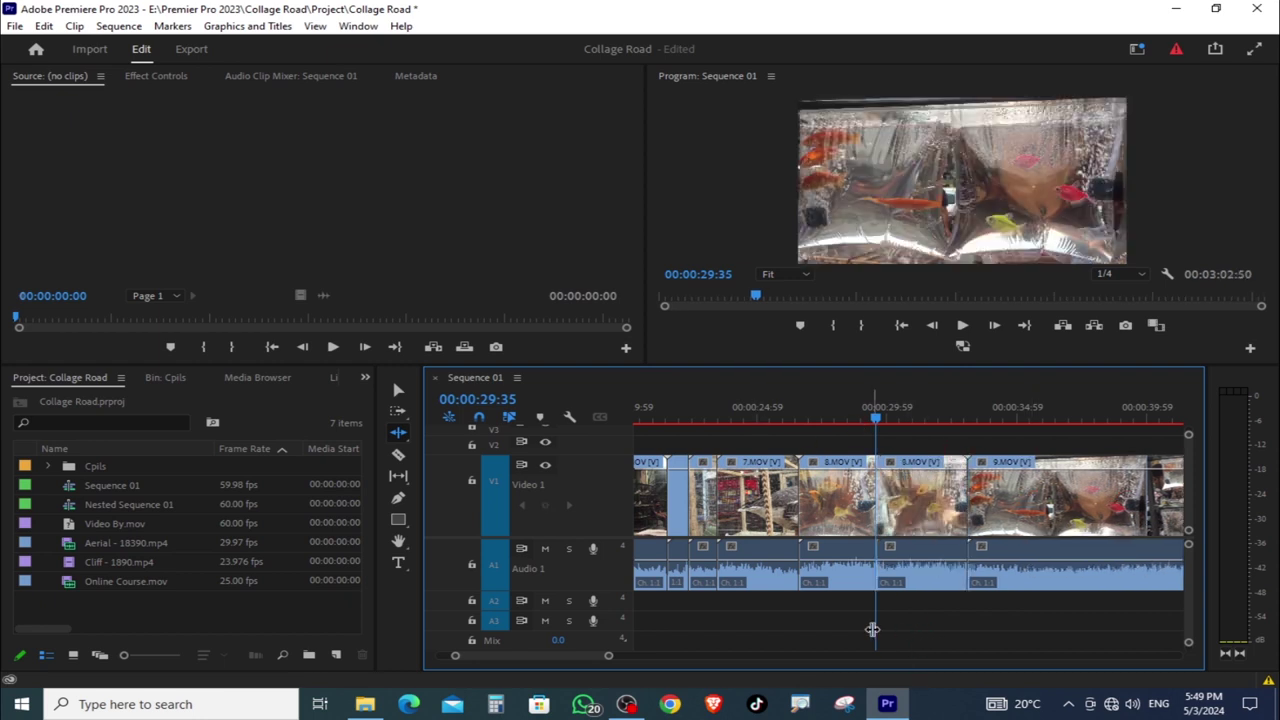
{"action": "left_click", "coordinate": [906, 416]}
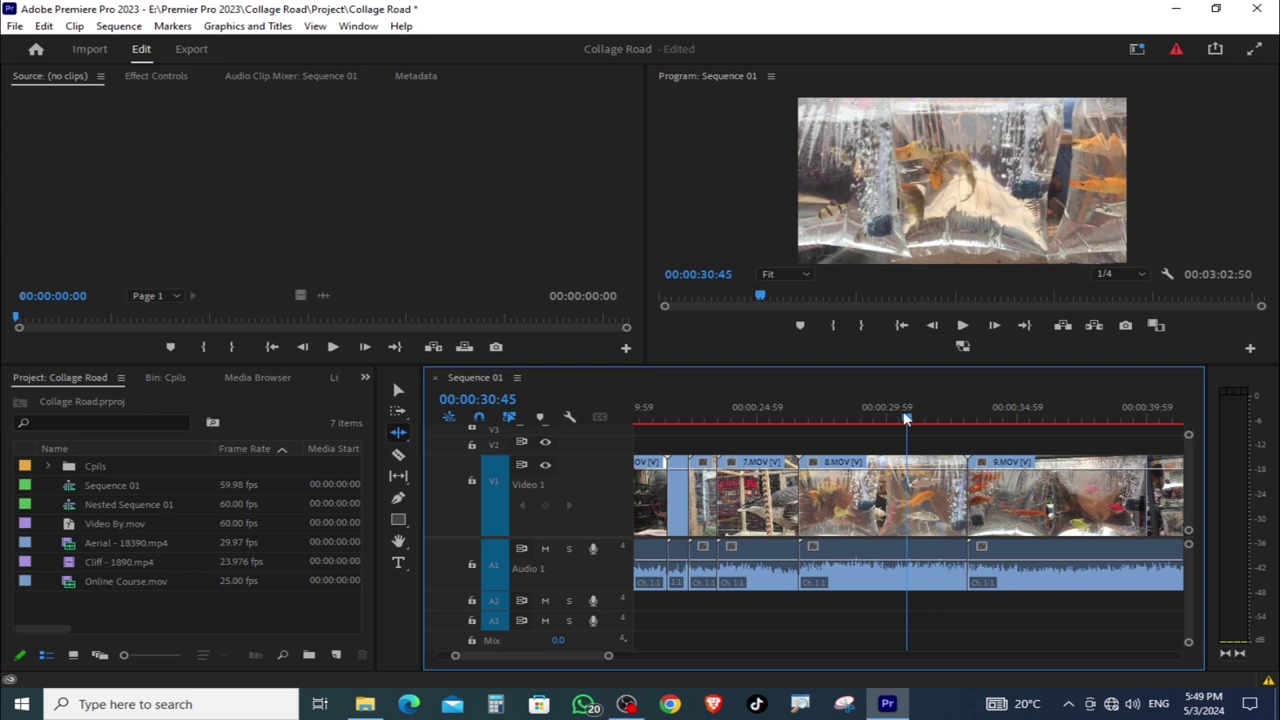
{"action": "left_click", "coordinate": [398, 433]}
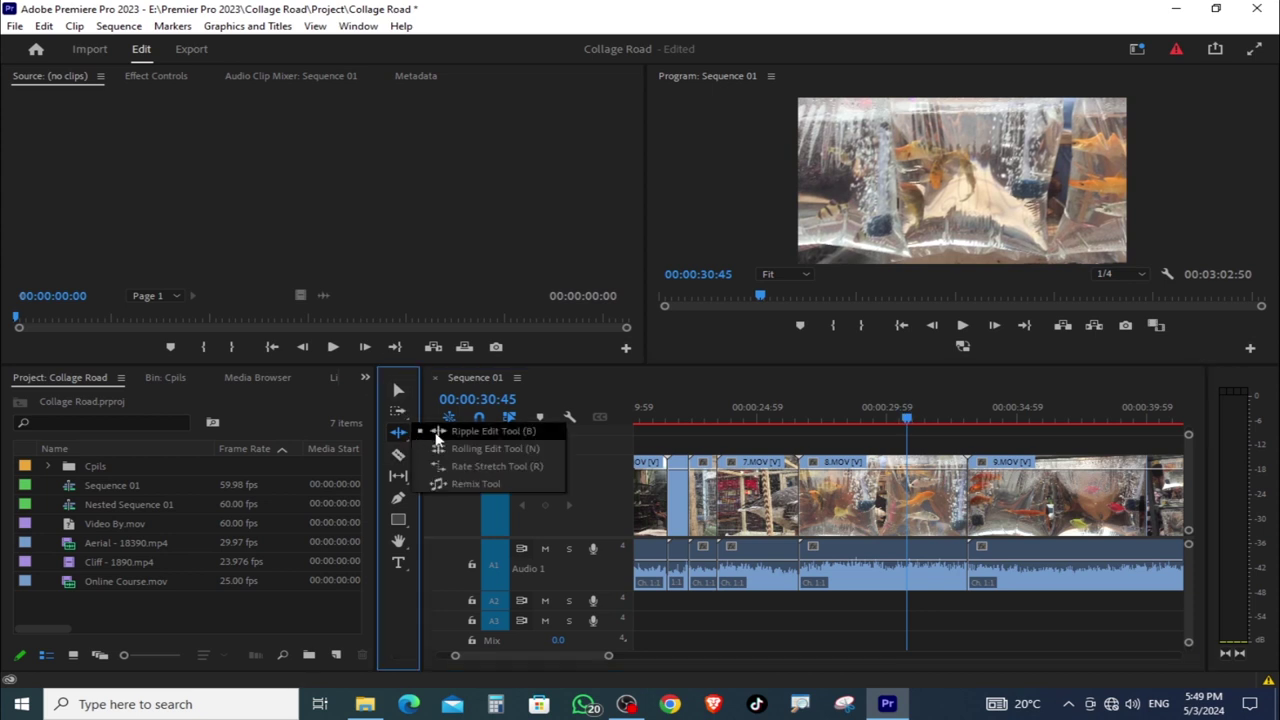
{"action": "left_click", "coordinate": [500, 431]}
{"action": "left_click_drag", "start_coordinate": [962, 497], "coordinate": [842, 500]}
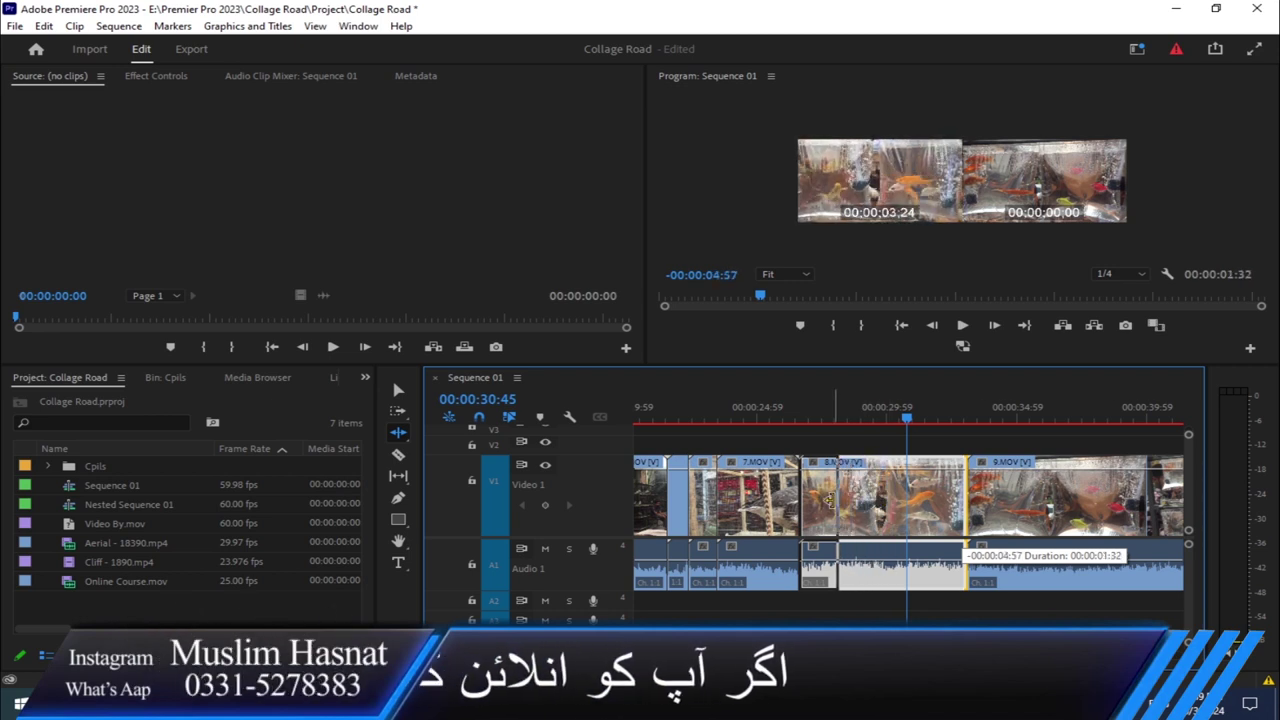
{"action": "left_click_drag", "start_coordinate": [842, 500], "coordinate": [835, 500]}
Step: Ripple-trim 9.MOV's start at 00:00:28:03 to about 00:00:01:58 long
{"action": "left_click_drag", "start_coordinate": [938, 412], "coordinate": [836, 410]}
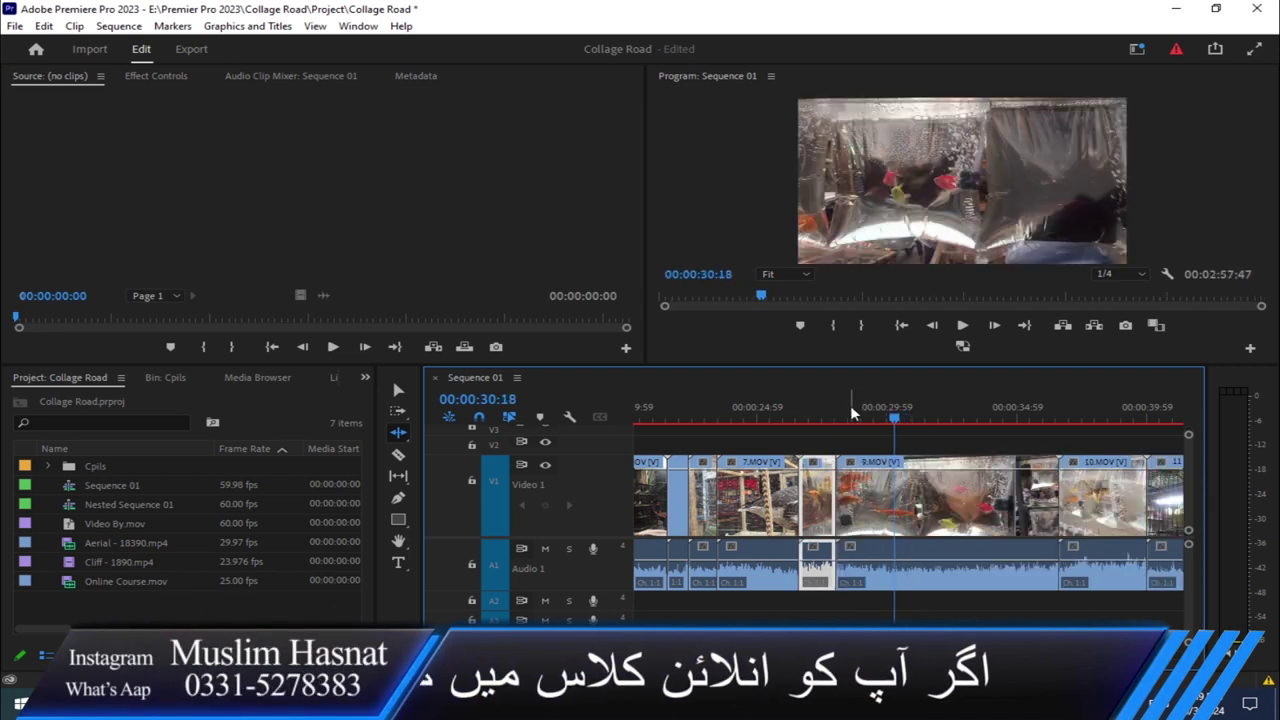
{"action": "left_click_drag", "start_coordinate": [842, 475], "coordinate": [985, 510]}
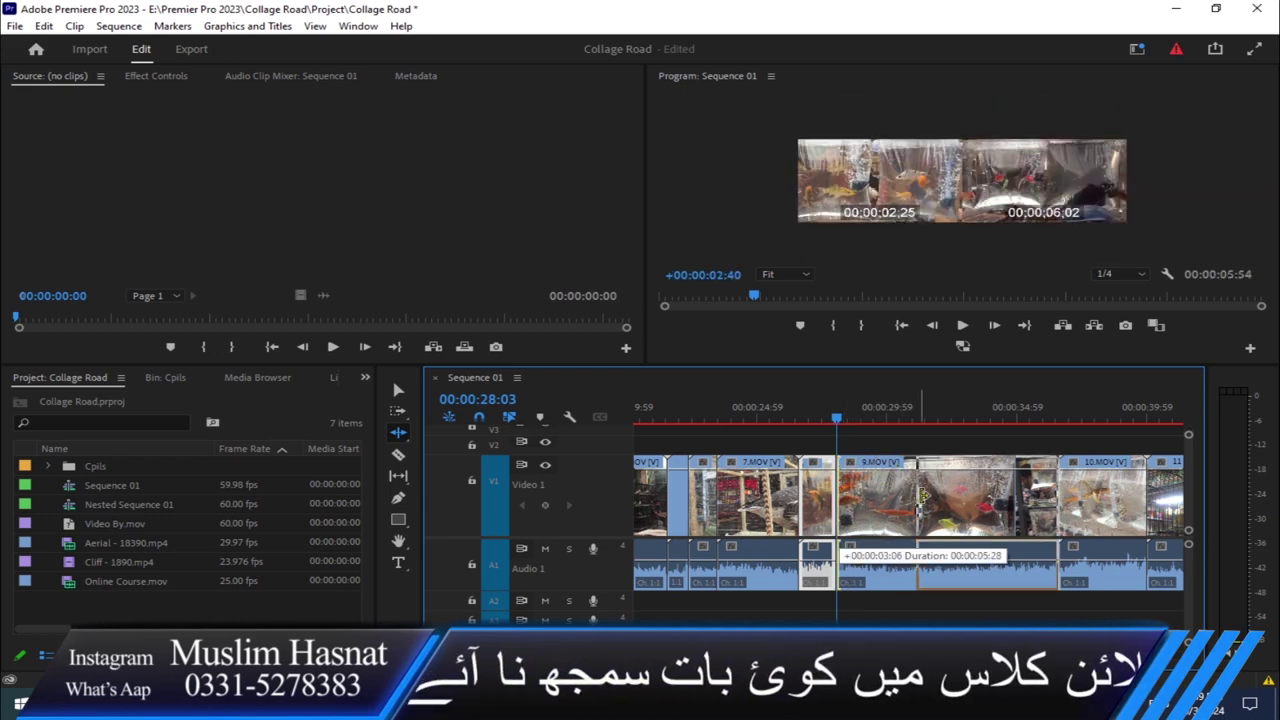
{"action": "left_click_drag", "start_coordinate": [985, 510], "coordinate": [985, 510]}
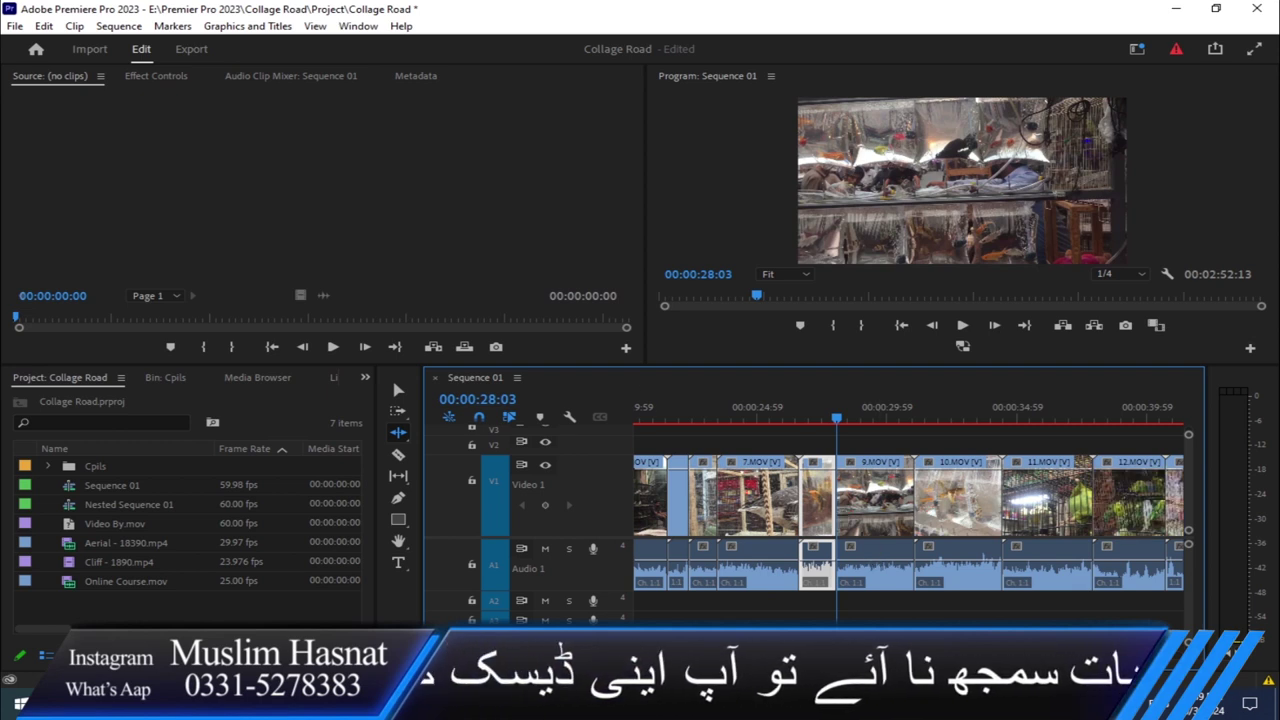
{"action": "key", "text": "equal"}
{"action": "key", "text": "equal"}
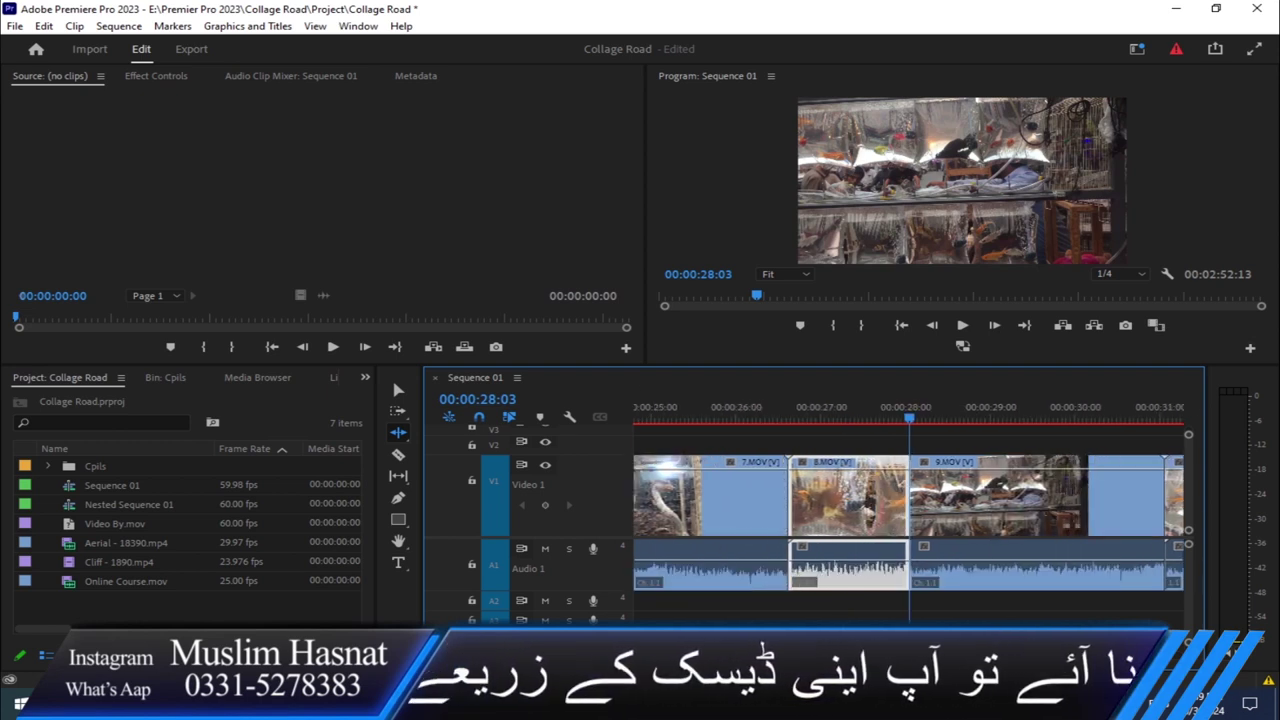
{"action": "key", "text": "equal"}
{"action": "left_click_drag", "start_coordinate": [920, 500], "coordinate": [1005, 572]}
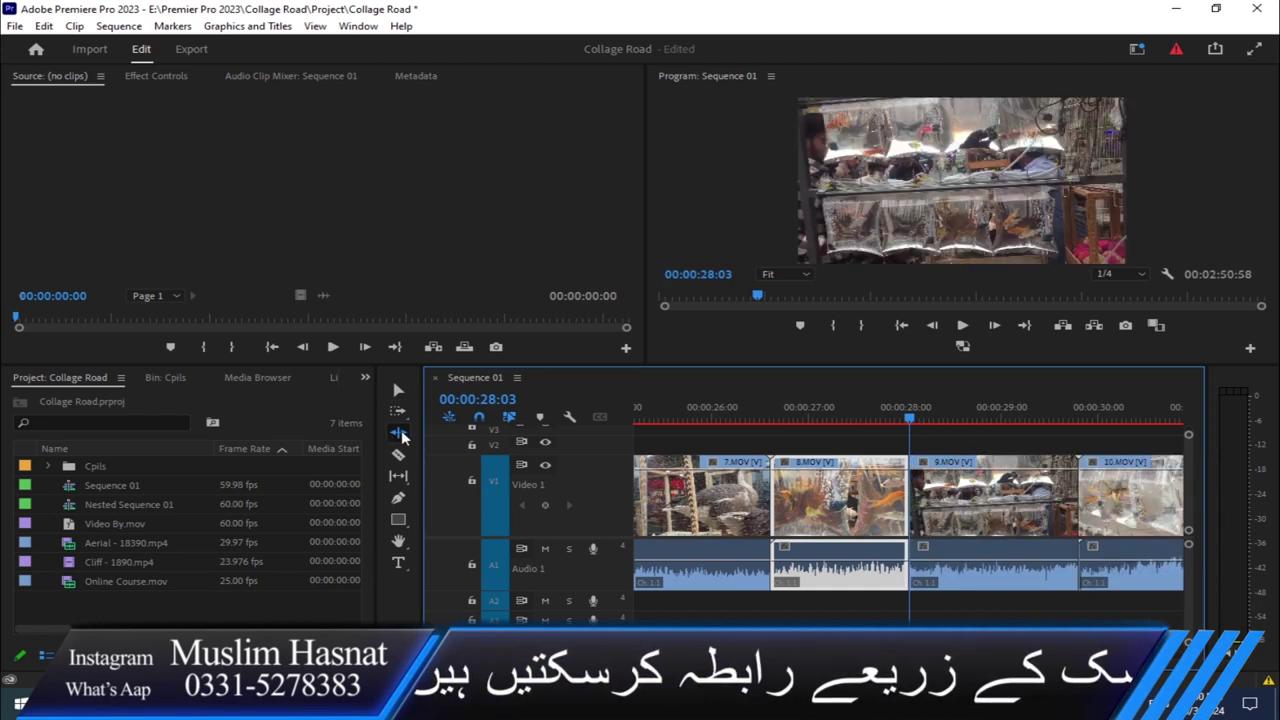
Step: Choose the Rolling Edit tool and select the 8.MOV/9.MOV cut near 27:59
{"action": "left_click", "coordinate": [400, 435]}
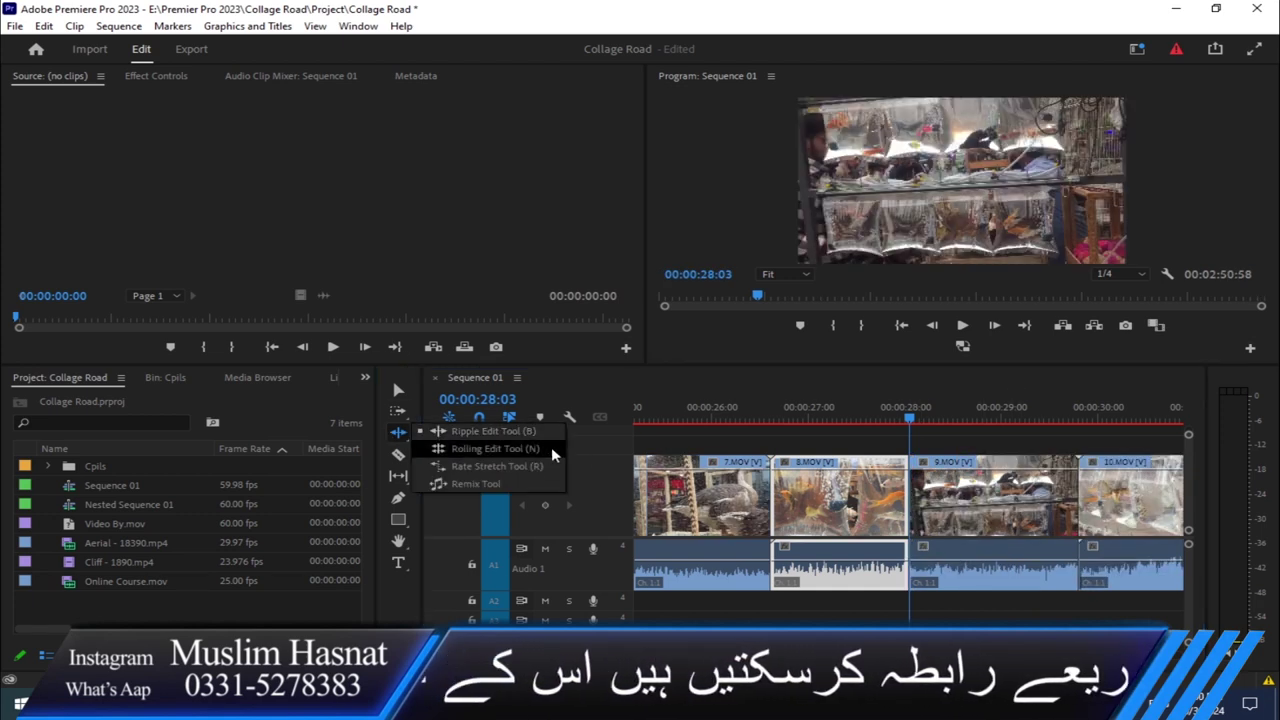
{"action": "left_click", "coordinate": [551, 449]}
{"action": "left_click", "coordinate": [1000, 498]}
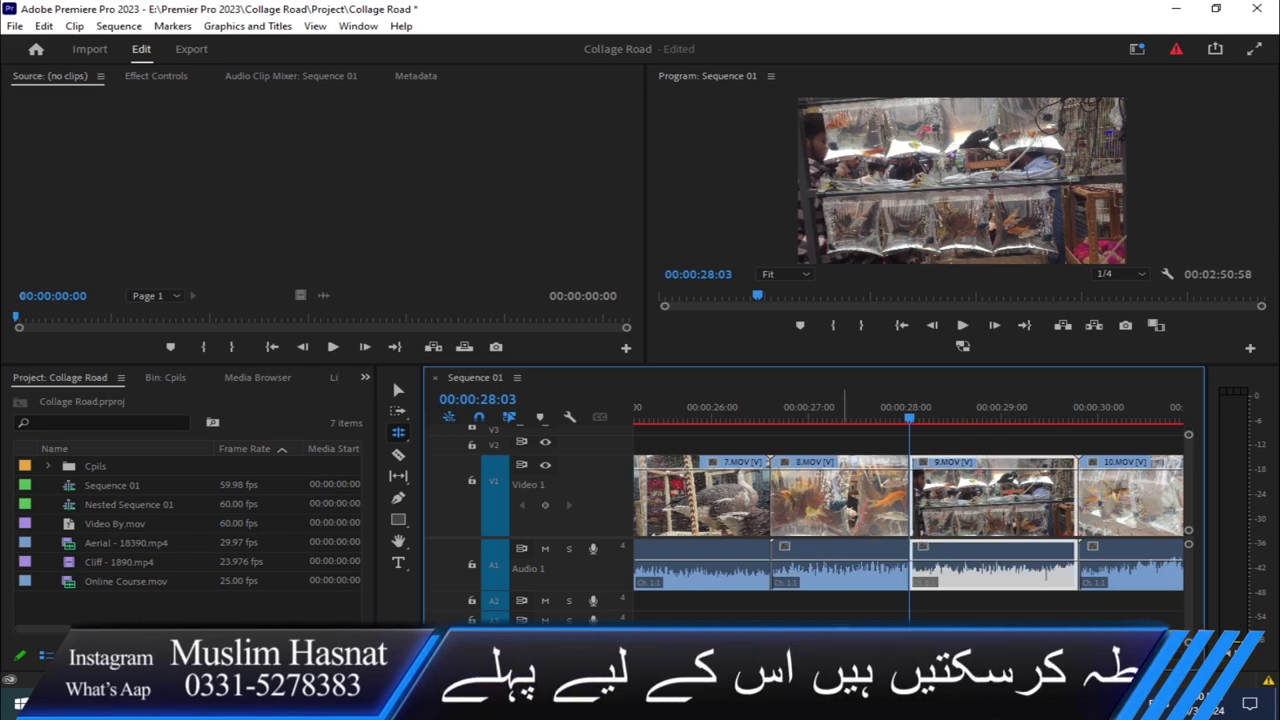
{"action": "scroll", "coordinate": [883, 466], "scroll_direction": "up", "scroll_amount": 3}
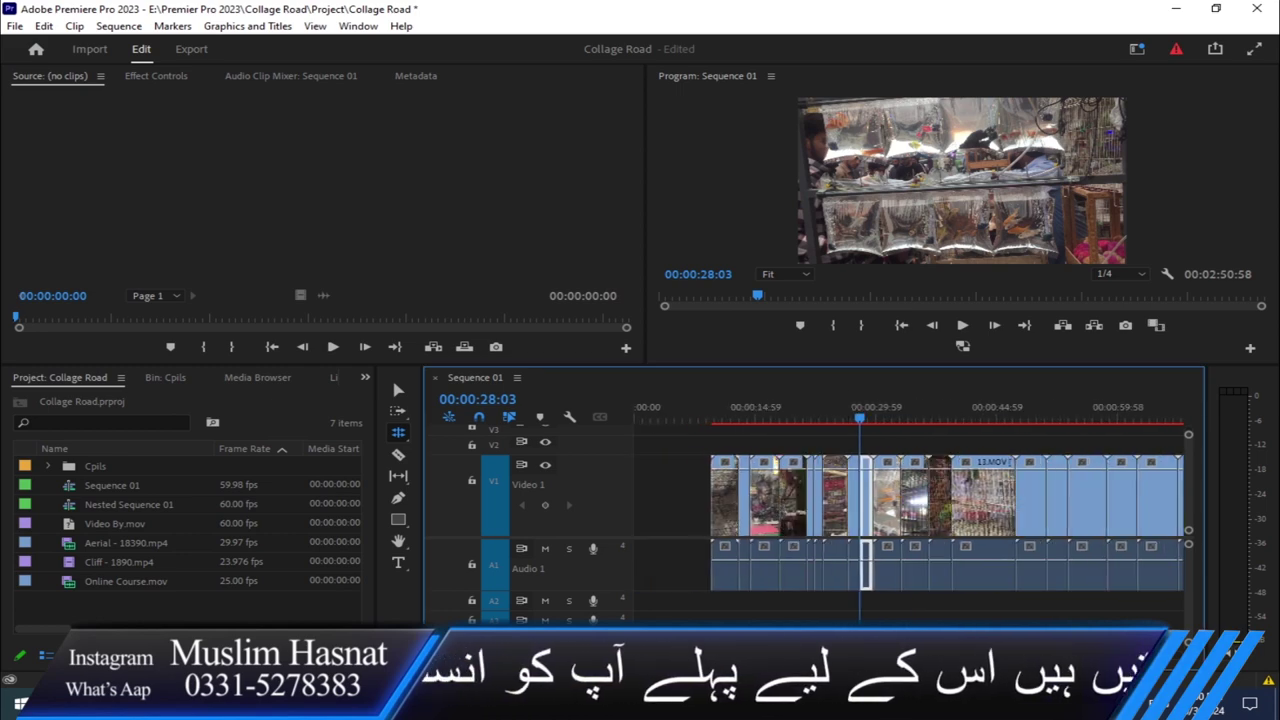
{"action": "left_click", "coordinate": [901, 409]}
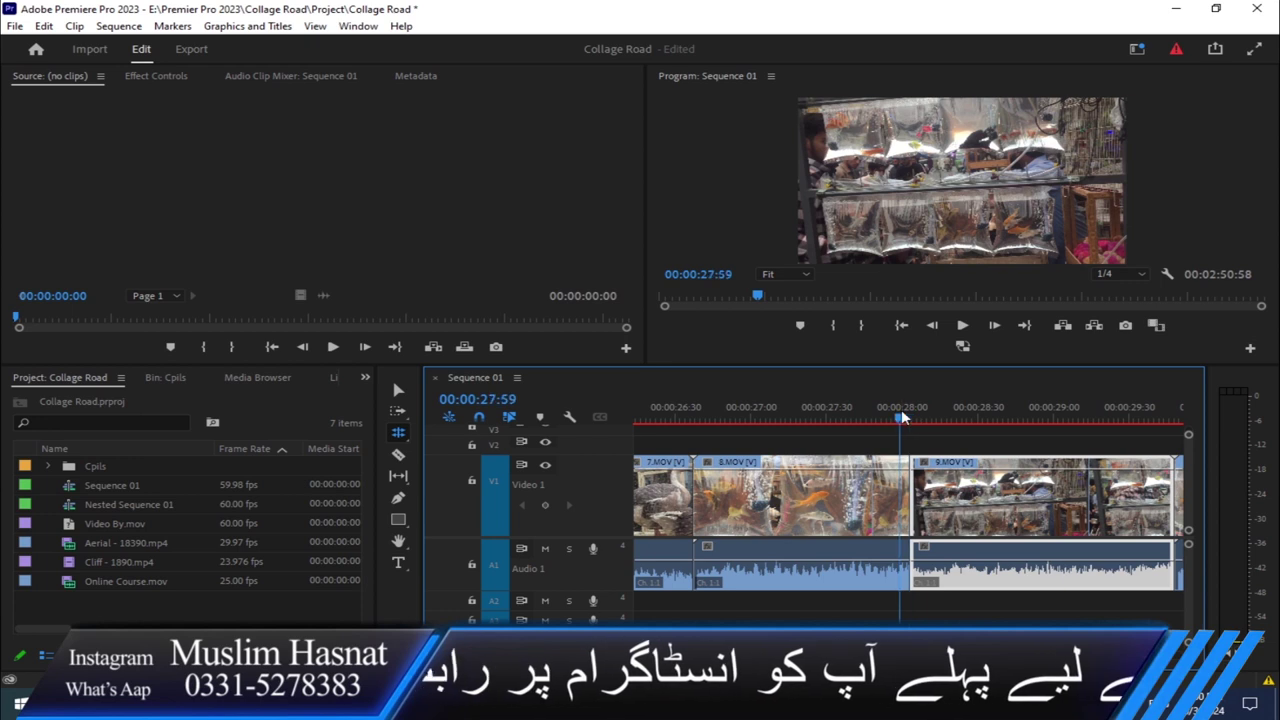
{"action": "left_click", "coordinate": [911, 497]}
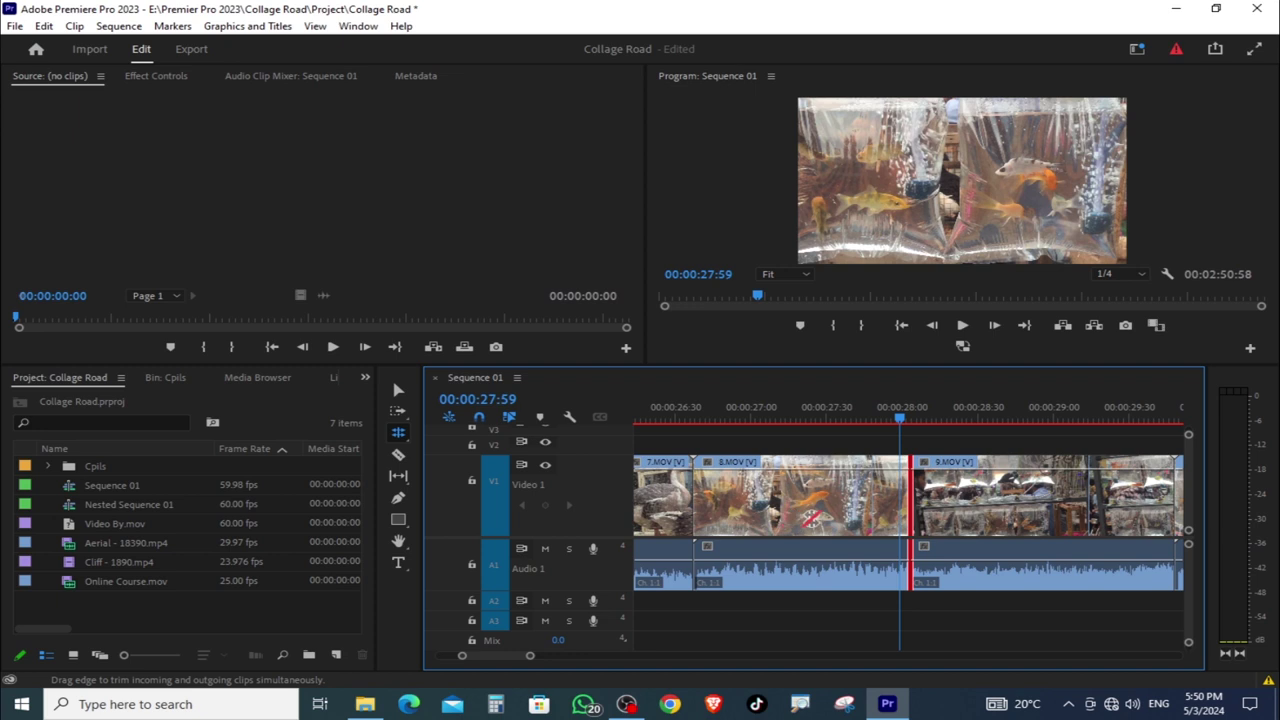
Step: Roll the 8.MOV/9.MOV cut earlier, then later to about 00:00:29:40
{"action": "left_click_drag", "start_coordinate": [911, 487], "coordinate": [771, 504]}
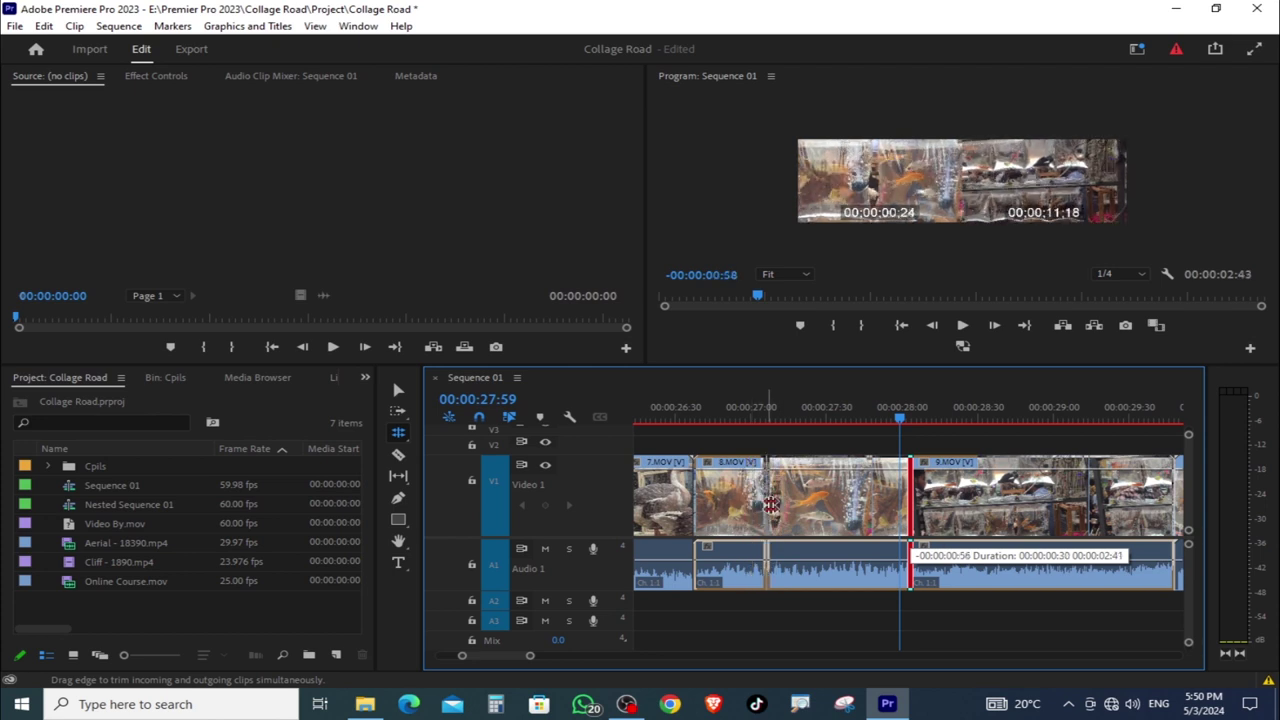
{"action": "left_click_drag", "start_coordinate": [771, 504], "coordinate": [758, 514]}
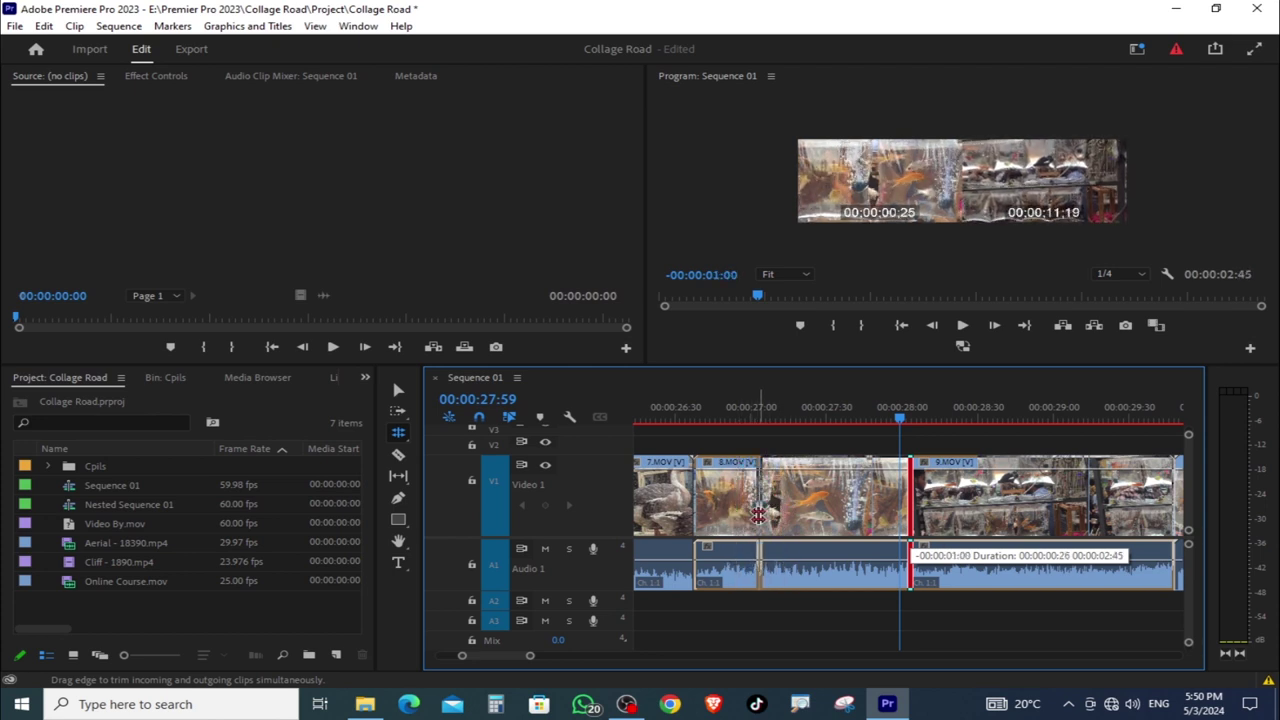
{"action": "mouse_move", "coordinate": [758, 514]}
{"action": "left_mouse_down"}
{"action": "mouse_move", "coordinate": [772, 517]}
{"action": "mouse_move", "coordinate": [741, 520]}
{"action": "left_mouse_up"}
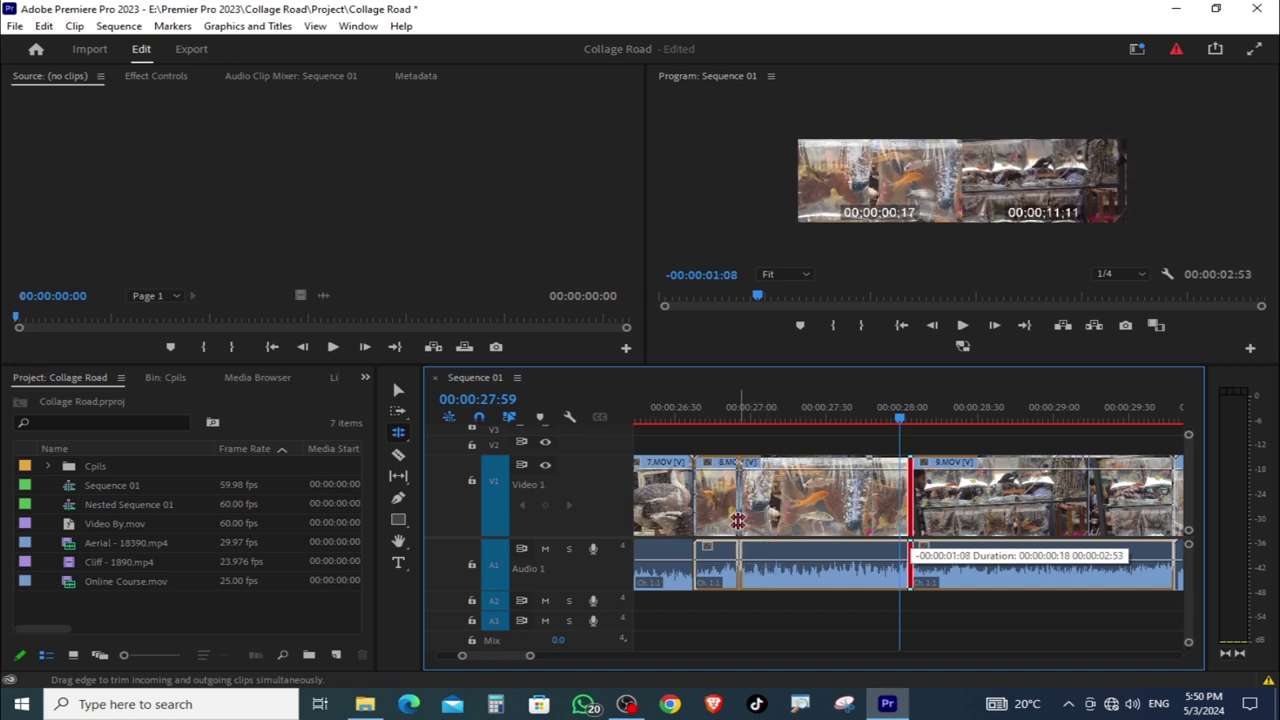
{"action": "left_click_drag", "start_coordinate": [741, 520], "coordinate": [748, 543]}
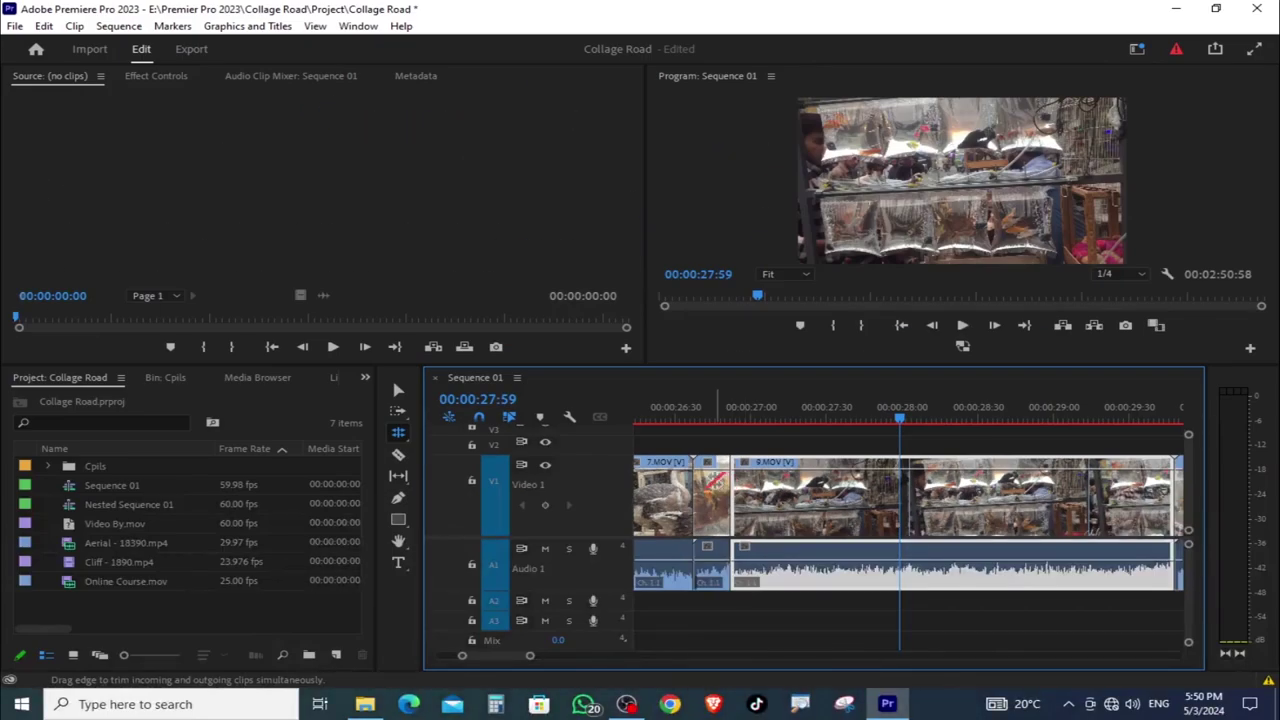
{"action": "mouse_move", "coordinate": [726, 480]}
{"action": "left_mouse_down"}
{"action": "mouse_move", "coordinate": [893, 510]}
{"action": "mouse_move", "coordinate": [1095, 522]}
{"action": "left_mouse_up"}
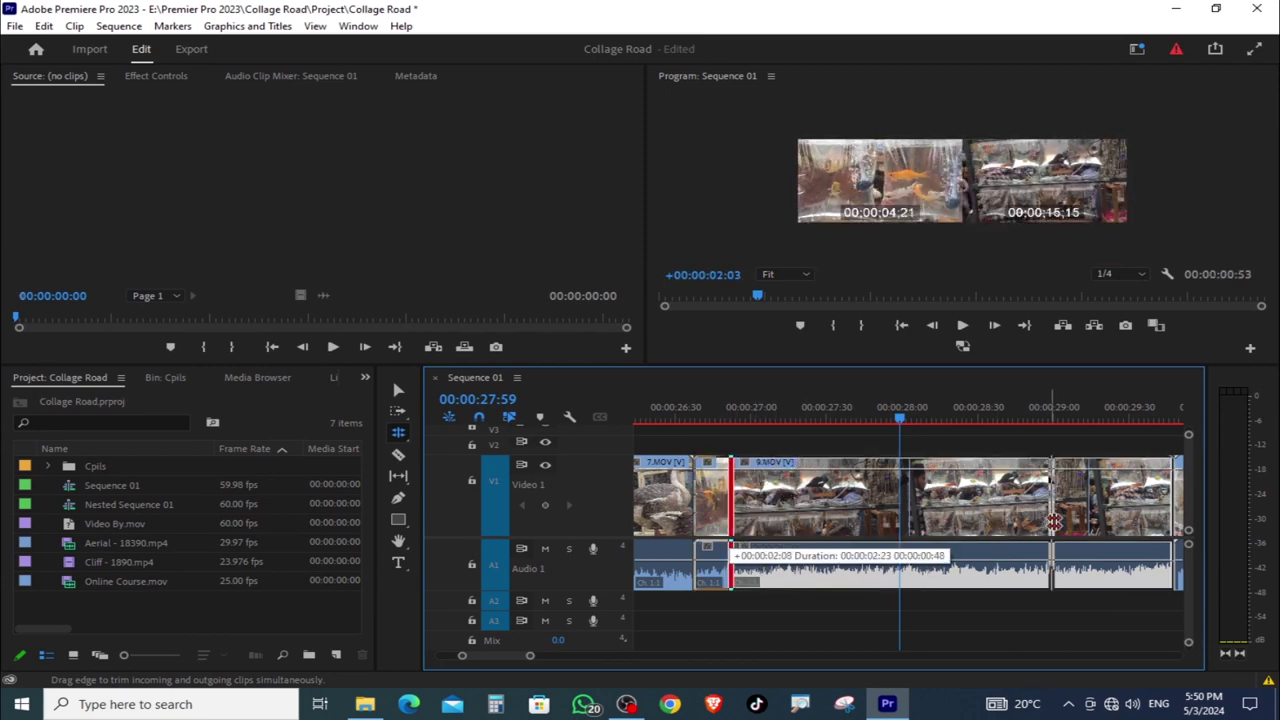
{"action": "left_click_drag", "start_coordinate": [1095, 522], "coordinate": [1097, 522]}
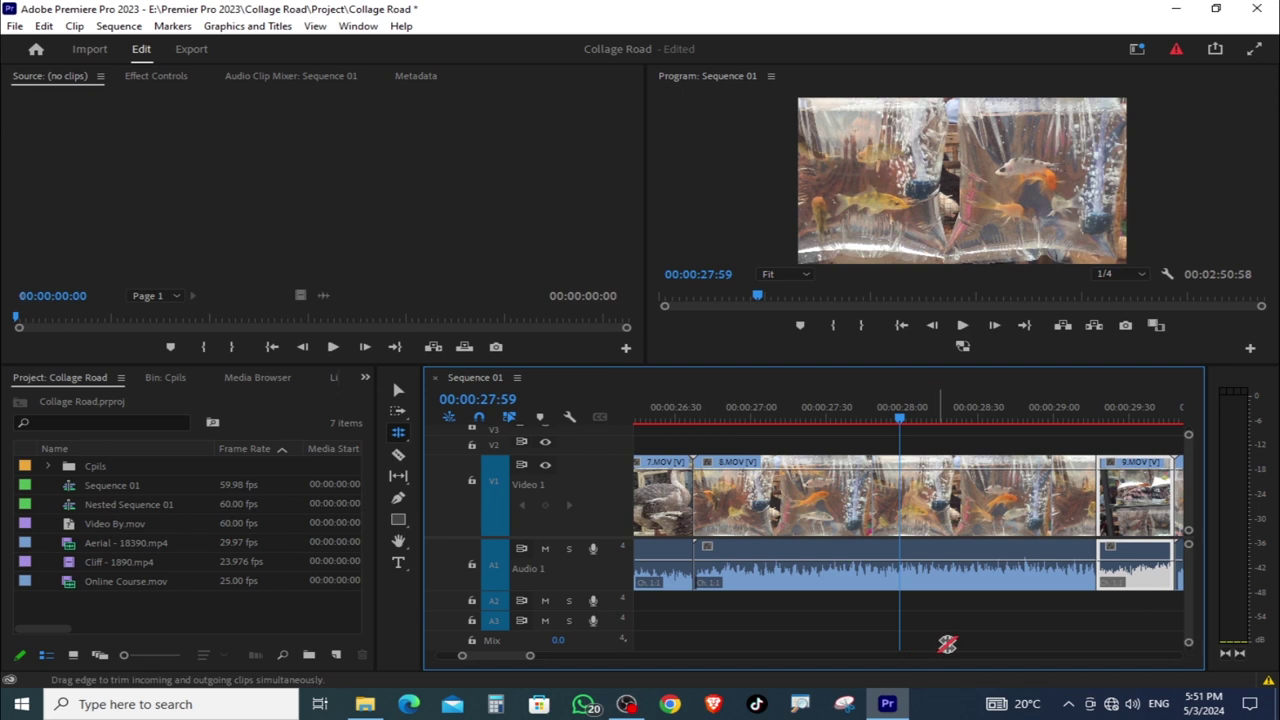
{"action": "left_click_drag", "start_coordinate": [530, 655], "coordinate": [818, 655]}
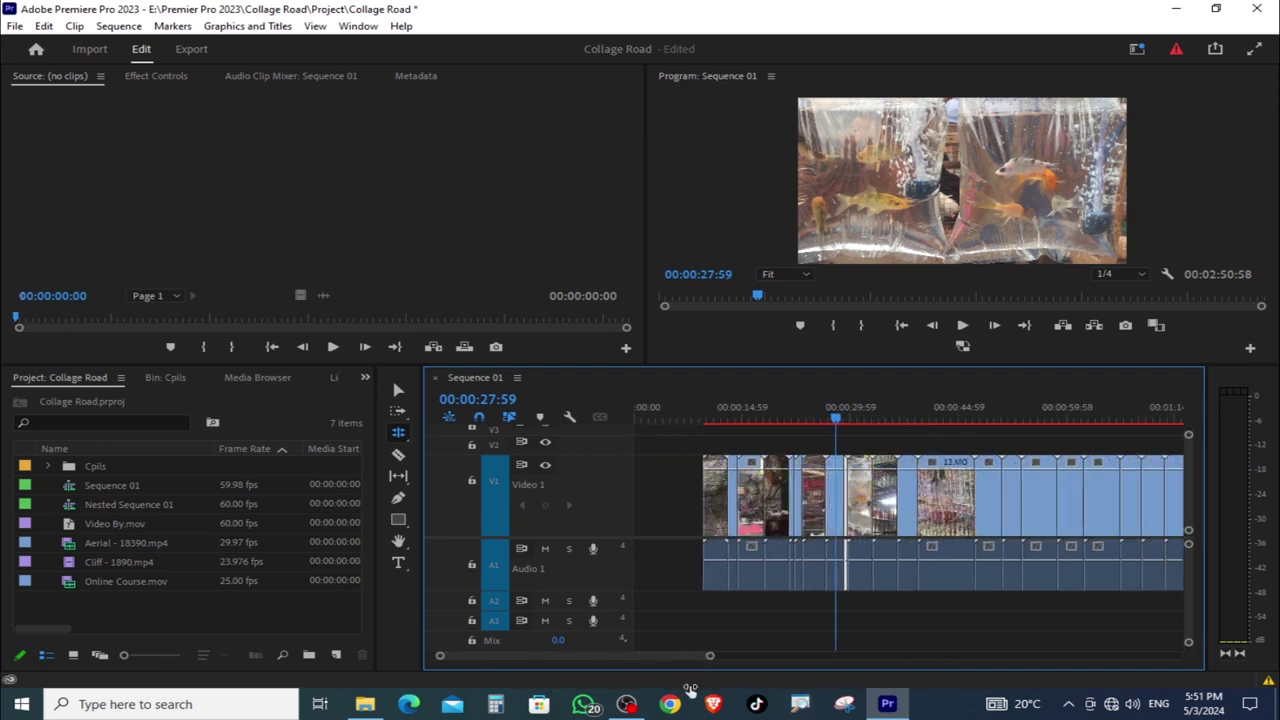
Step: Jump the playhead to 1:32:45, zoom in, and roll the 23.MOV/24.MOV cut
{"action": "left_click", "coordinate": [941, 418]}
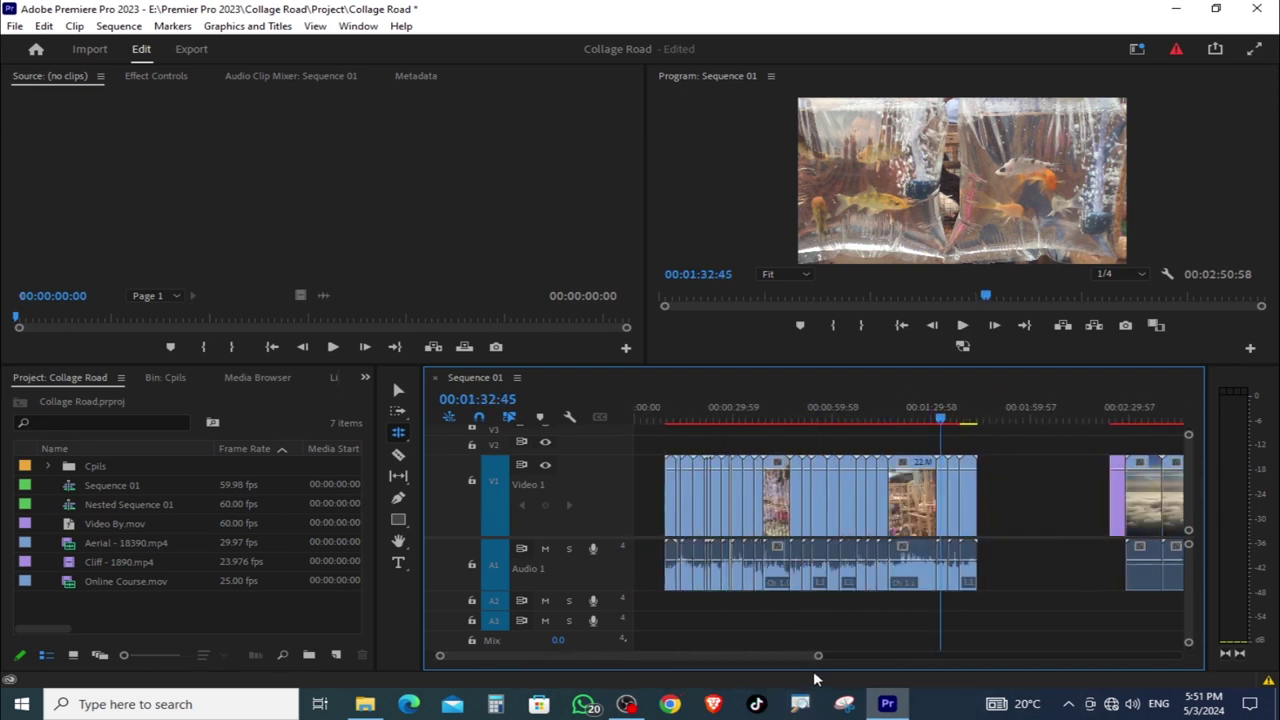
{"action": "key", "text": "="}
{"action": "key", "text": "="}
{"action": "key", "text": "="}
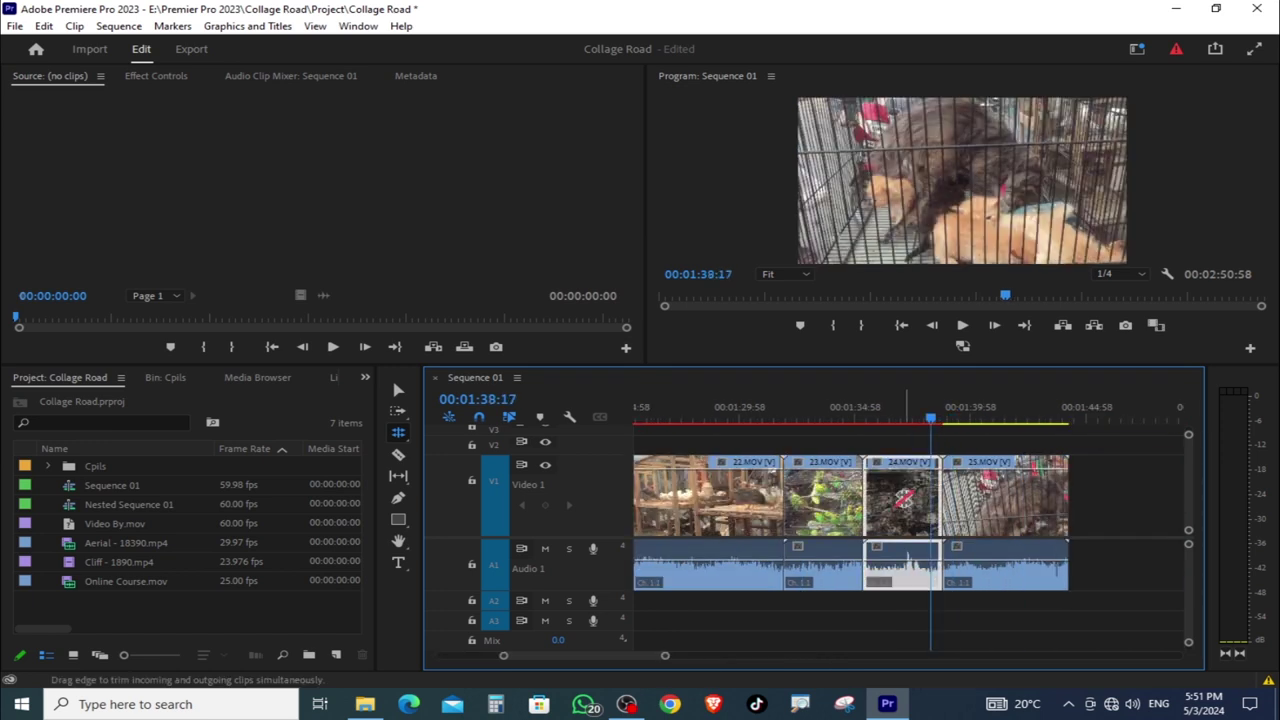
{"action": "left_click_drag", "start_coordinate": [863, 500], "coordinate": [828, 513]}
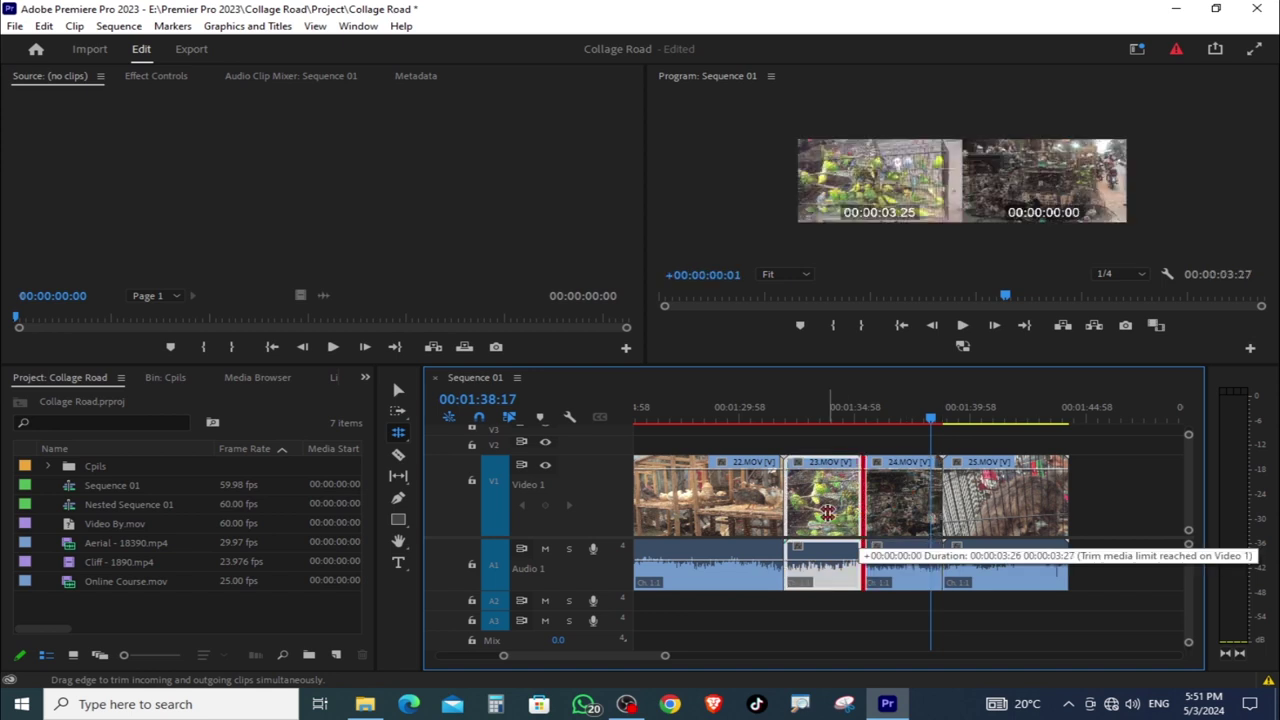
{"action": "left_click_drag", "start_coordinate": [828, 513], "coordinate": [876, 508]}
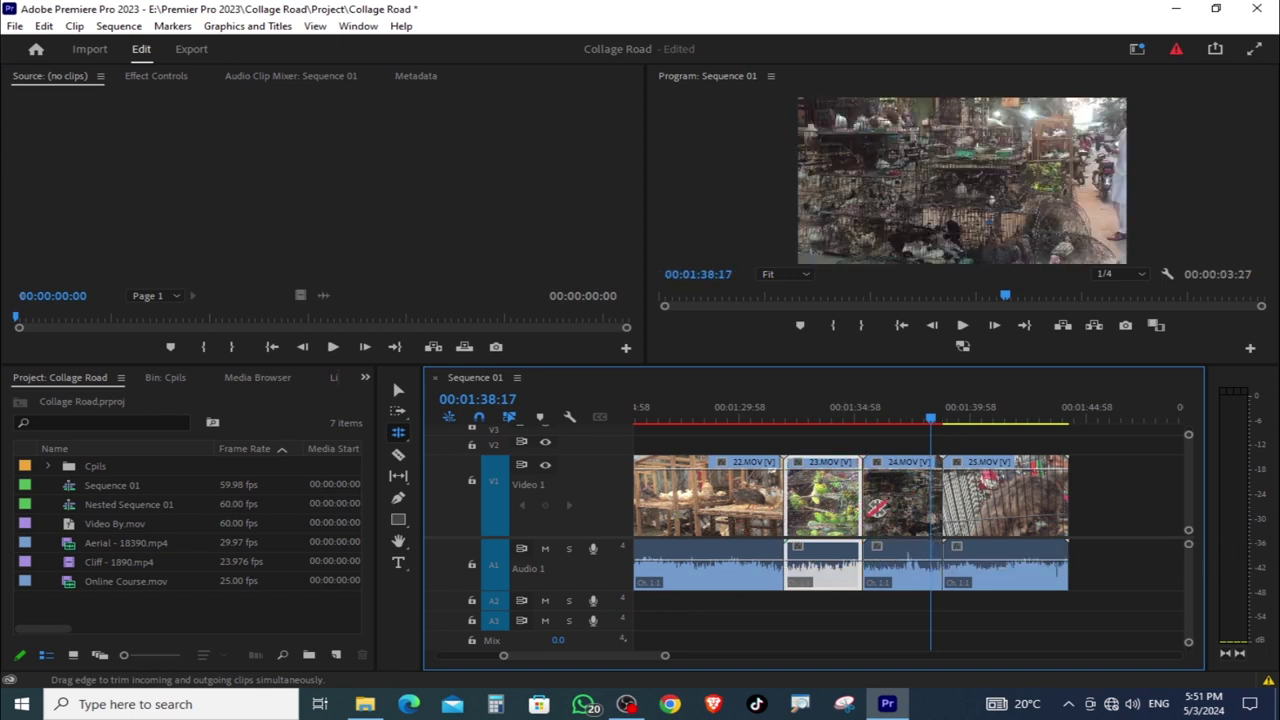
Step: Reselect 23.MOV and roll the 23.MOV/24.MOV cut again to 23.MOV's media limit
{"action": "left_click", "coordinate": [876, 508]}
{"action": "left_click", "coordinate": [850, 495]}
{"action": "left_click", "coordinate": [872, 496]}
{"action": "left_click", "coordinate": [851, 488]}
{"action": "left_click_drag", "start_coordinate": [861, 487], "coordinate": [938, 497]}
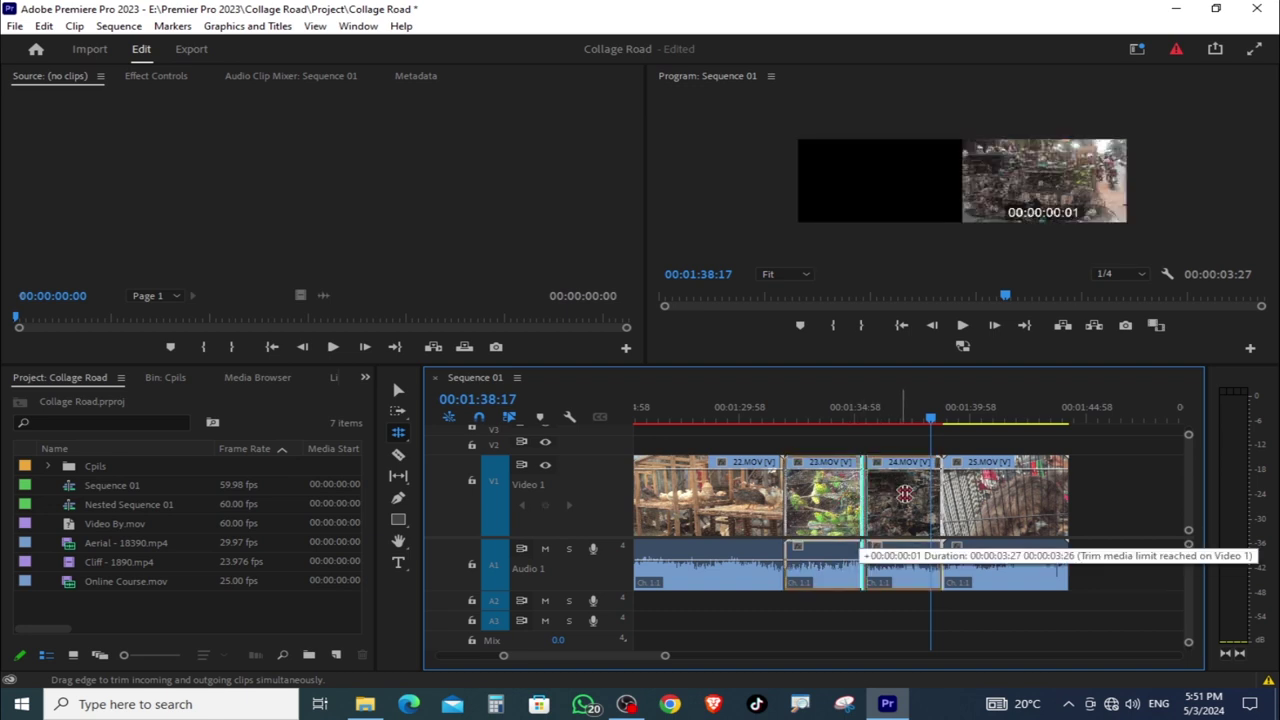
{"action": "left_click_drag", "start_coordinate": [940, 497], "coordinate": [739, 509]}
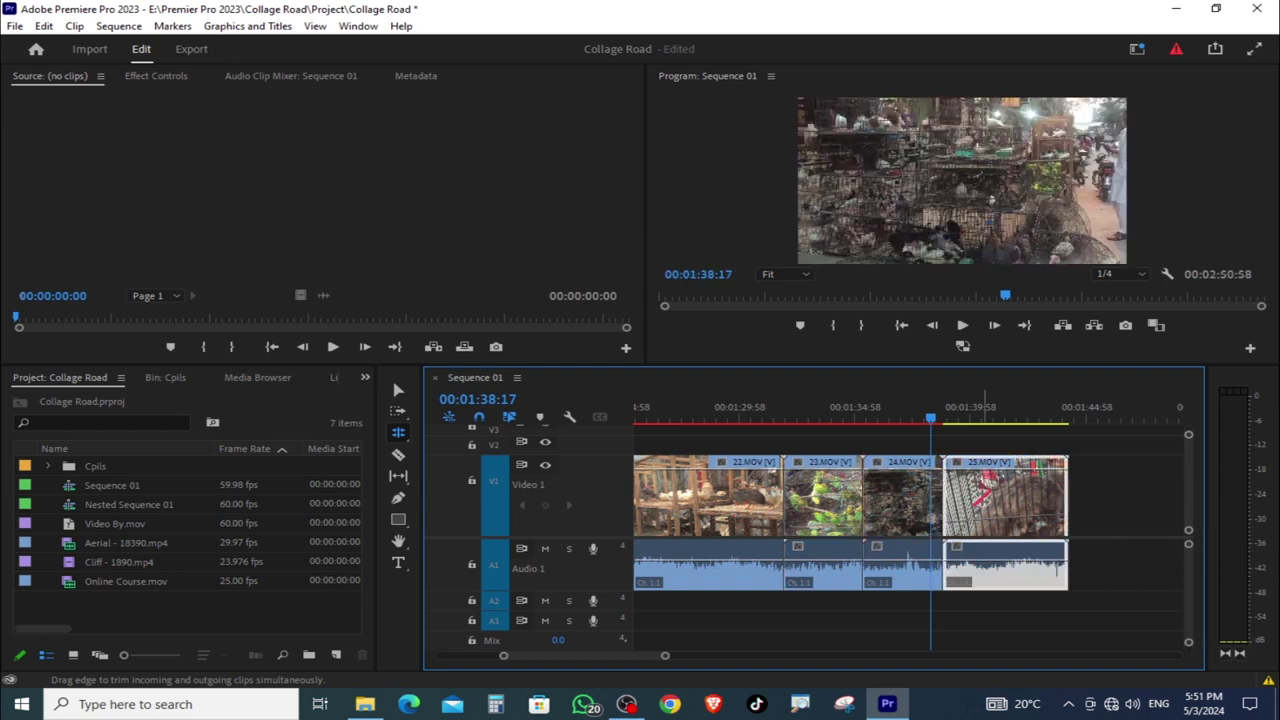
{"action": "left_click", "coordinate": [1069, 497]}
{"action": "left_click", "coordinate": [398, 390]}
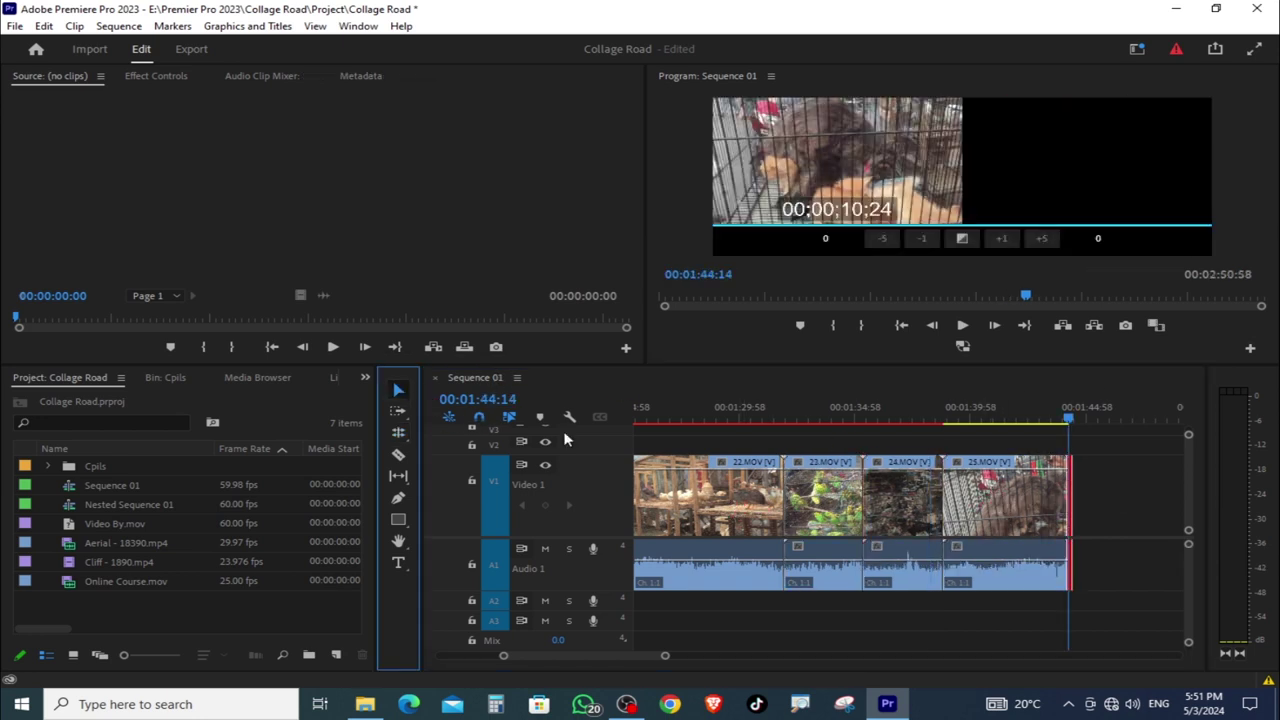
Step: Move 25.MOV later, then shift 23.MOV and 24.MOV later, leaving a gap
{"action": "left_click_drag", "start_coordinate": [1000, 495], "coordinate": [1166, 495]}
{"action": "left_click_drag", "start_coordinate": [813, 431], "coordinate": [950, 520]}
{"action": "left_click_drag", "start_coordinate": [850, 495], "coordinate": [958, 495]}
{"action": "left_click", "coordinate": [980, 410]}
Step: Trim the start of 23.MOV later and adjust the end of 24.MOV
{"action": "left_click", "coordinate": [398, 432]}
{"action": "left_click_drag", "start_coordinate": [972, 505], "coordinate": [970, 505]}
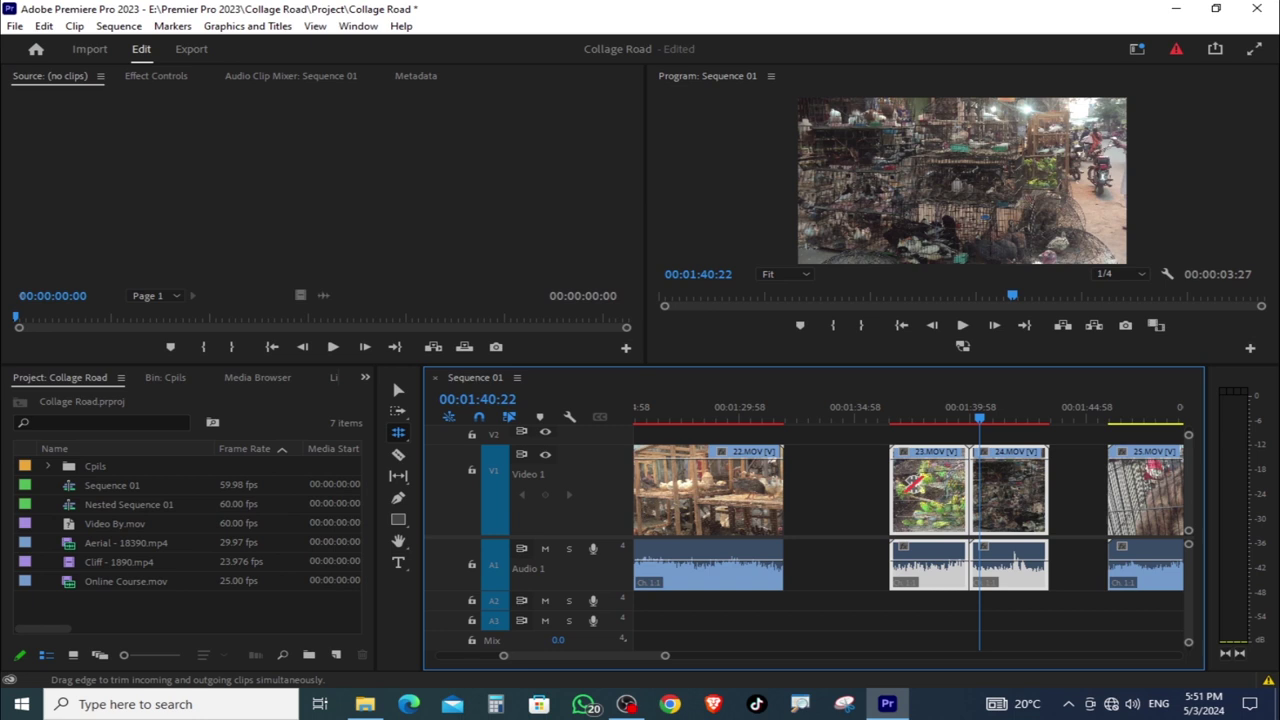
{"action": "left_click_drag", "start_coordinate": [889, 479], "coordinate": [900, 492]}
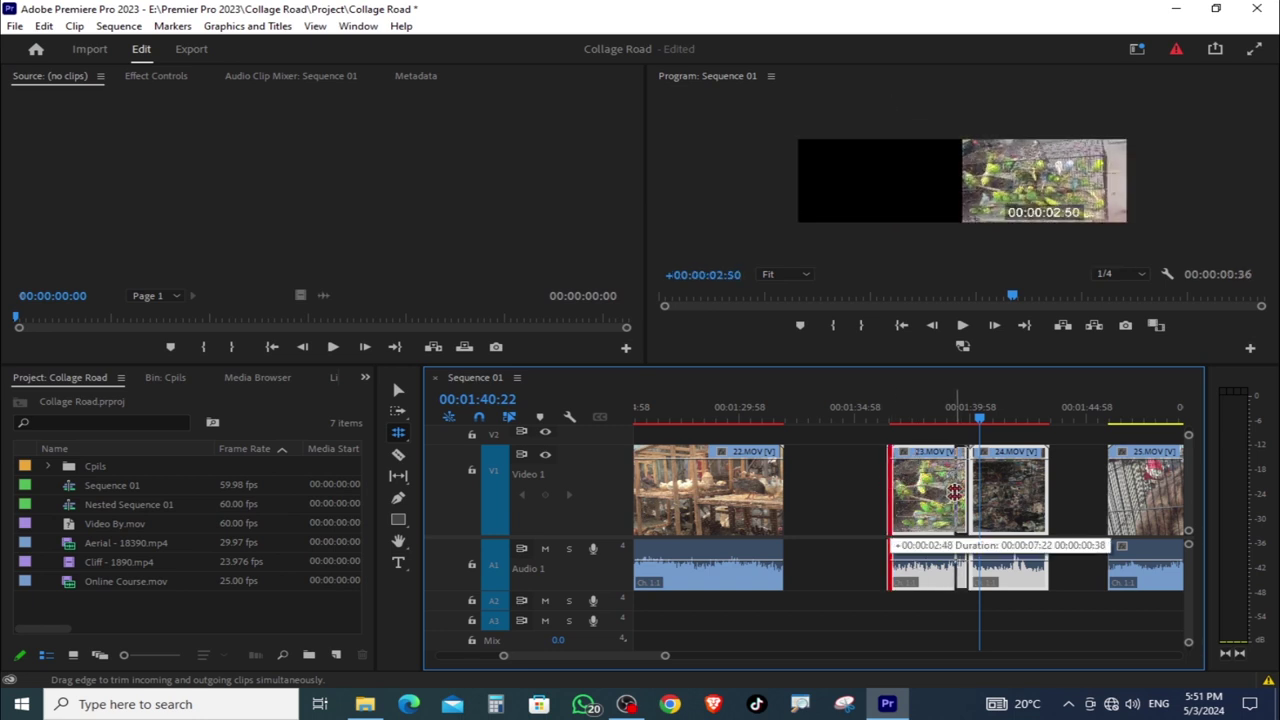
{"action": "left_click_drag", "start_coordinate": [900, 492], "coordinate": [958, 492]}
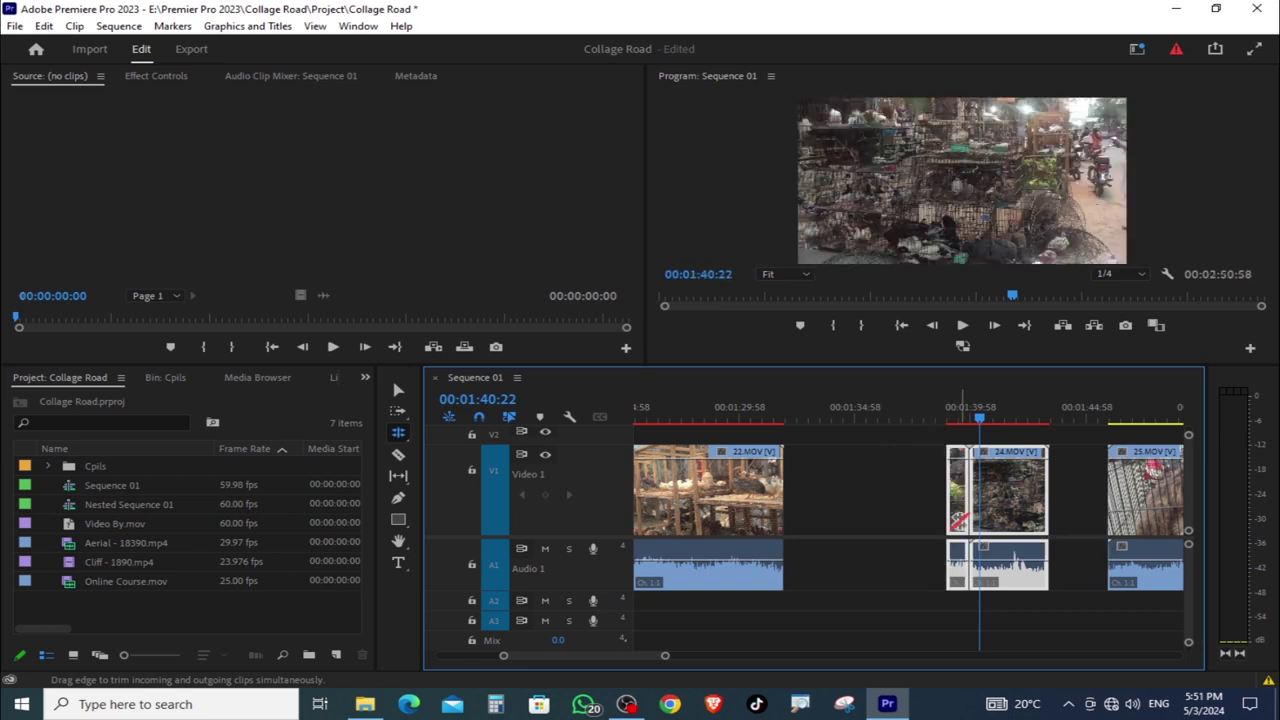
{"action": "left_click_drag", "start_coordinate": [1051, 491], "coordinate": [988, 492]}
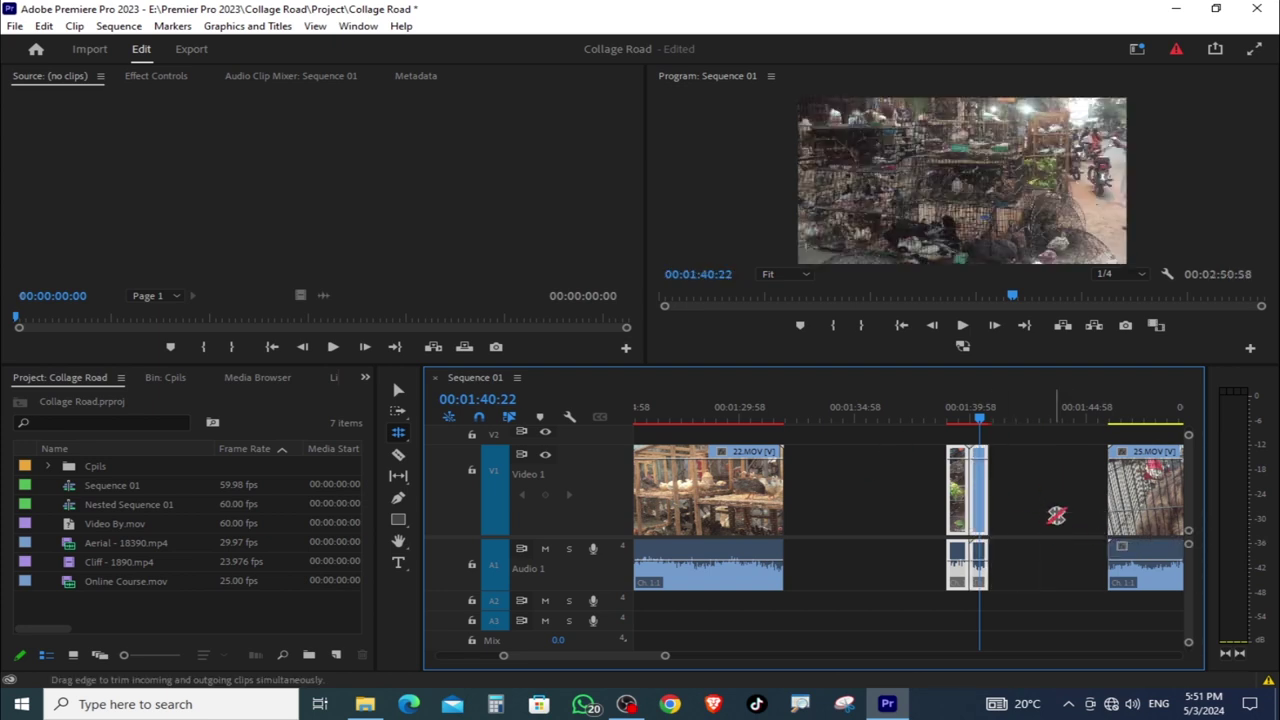
{"action": "left_click_drag", "start_coordinate": [966, 483], "coordinate": [1048, 490]}
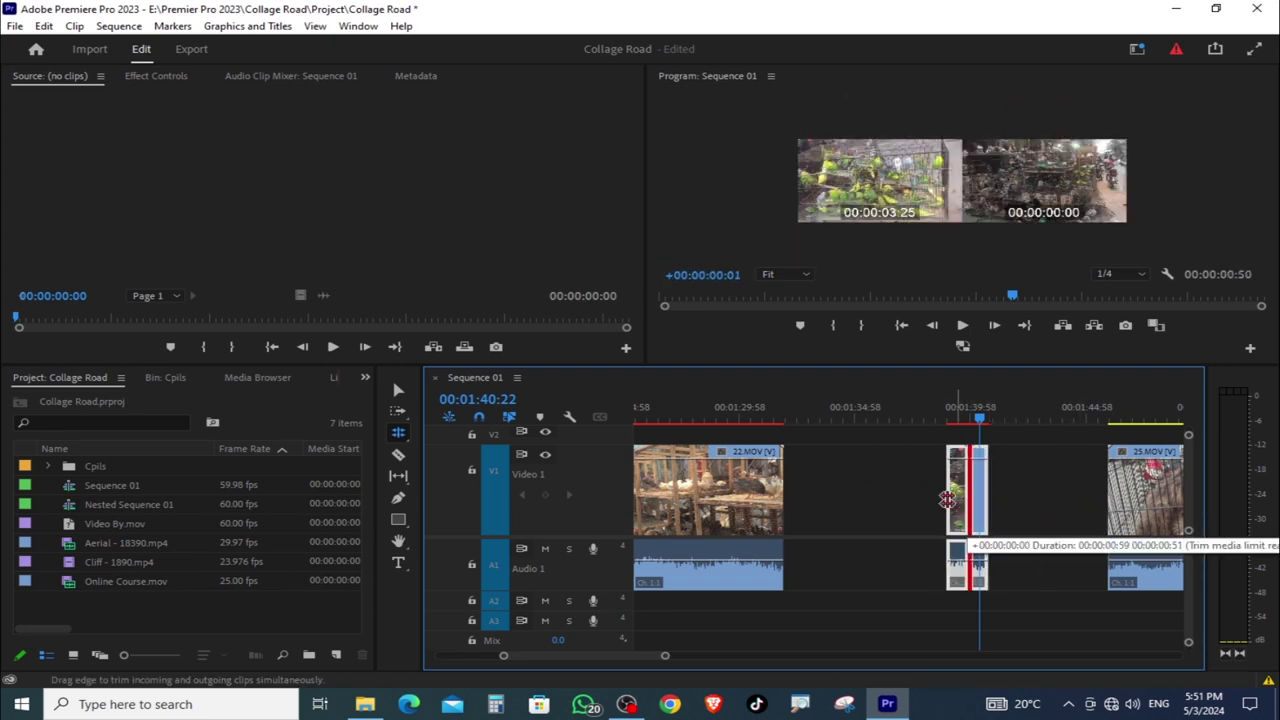
Step: Ripple-delete the short cut-off piece of 23.MOV at the parakeet frame
{"action": "left_click", "coordinate": [941, 414]}
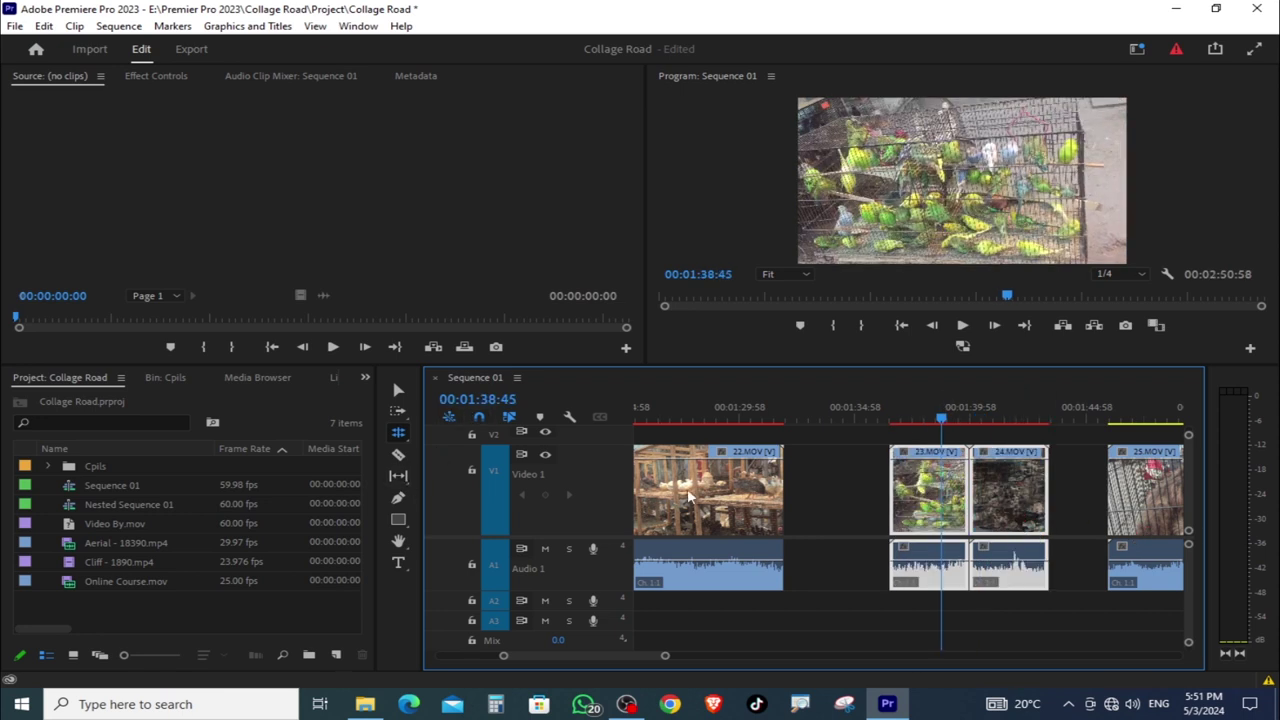
{"action": "left_click", "coordinate": [938, 414]}
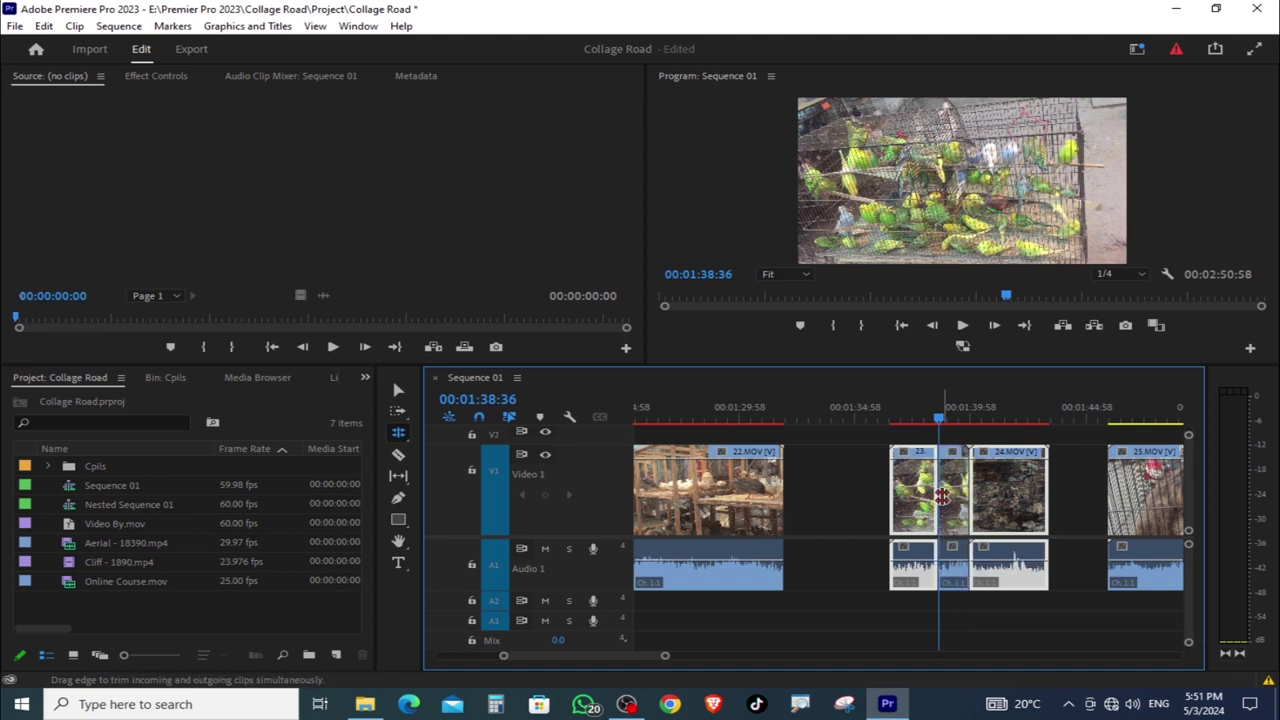
{"action": "left_click", "coordinate": [946, 492]}
{"action": "key", "text": "shift+Delete"}
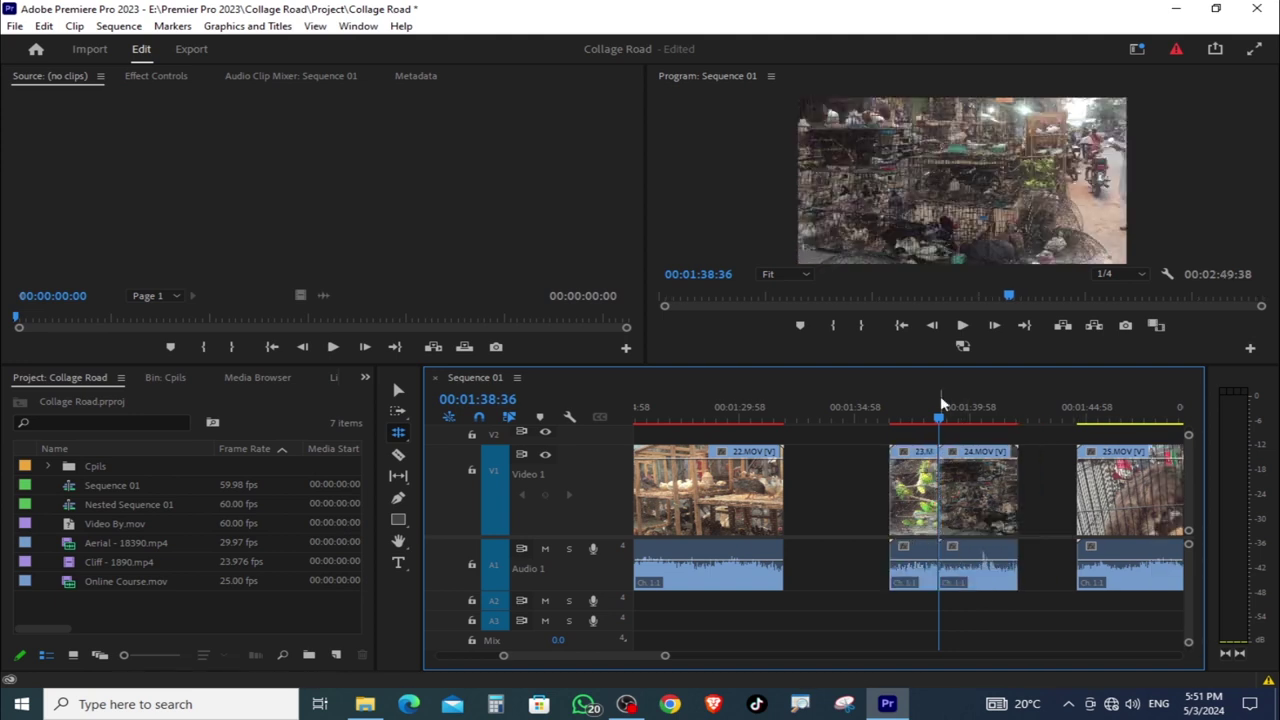
Step: Split 24.MOV at 00:01:39:52 and ripple-delete its split-off start
{"action": "left_click_drag", "start_coordinate": [943, 410], "coordinate": [968, 410]}
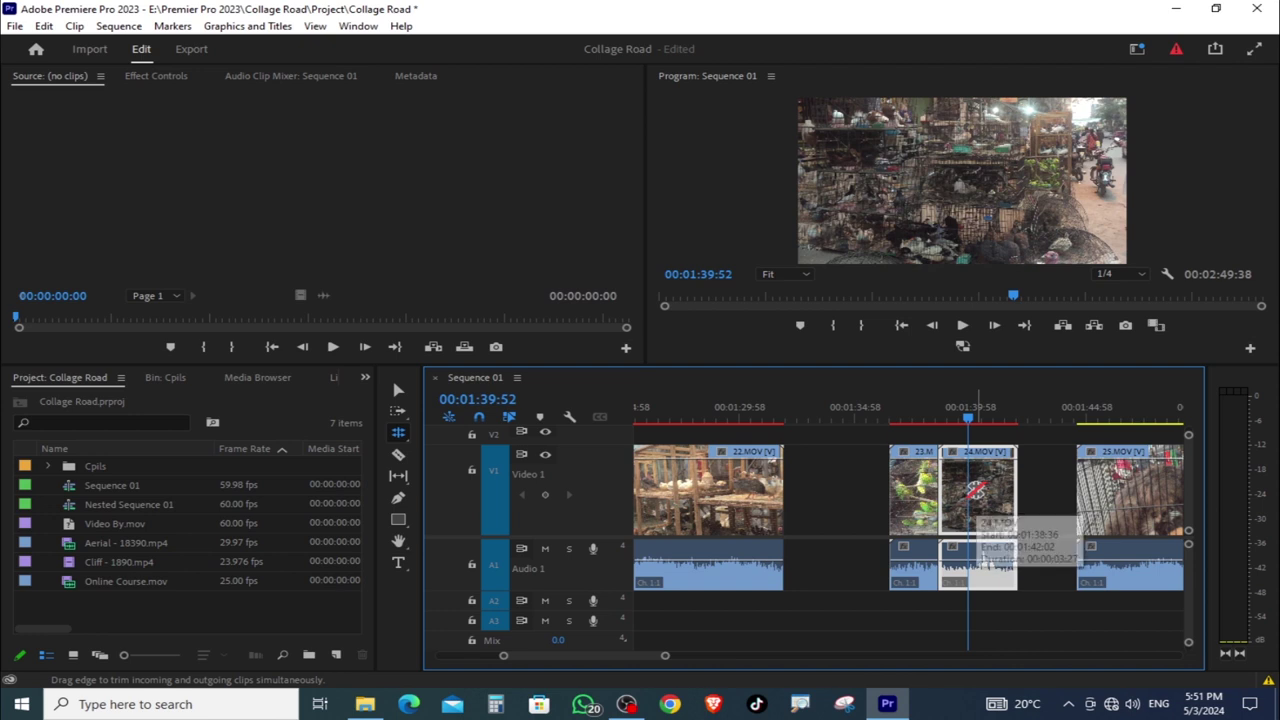
{"action": "key", "text": "ctrl+k"}
{"action": "key", "text": "q"}
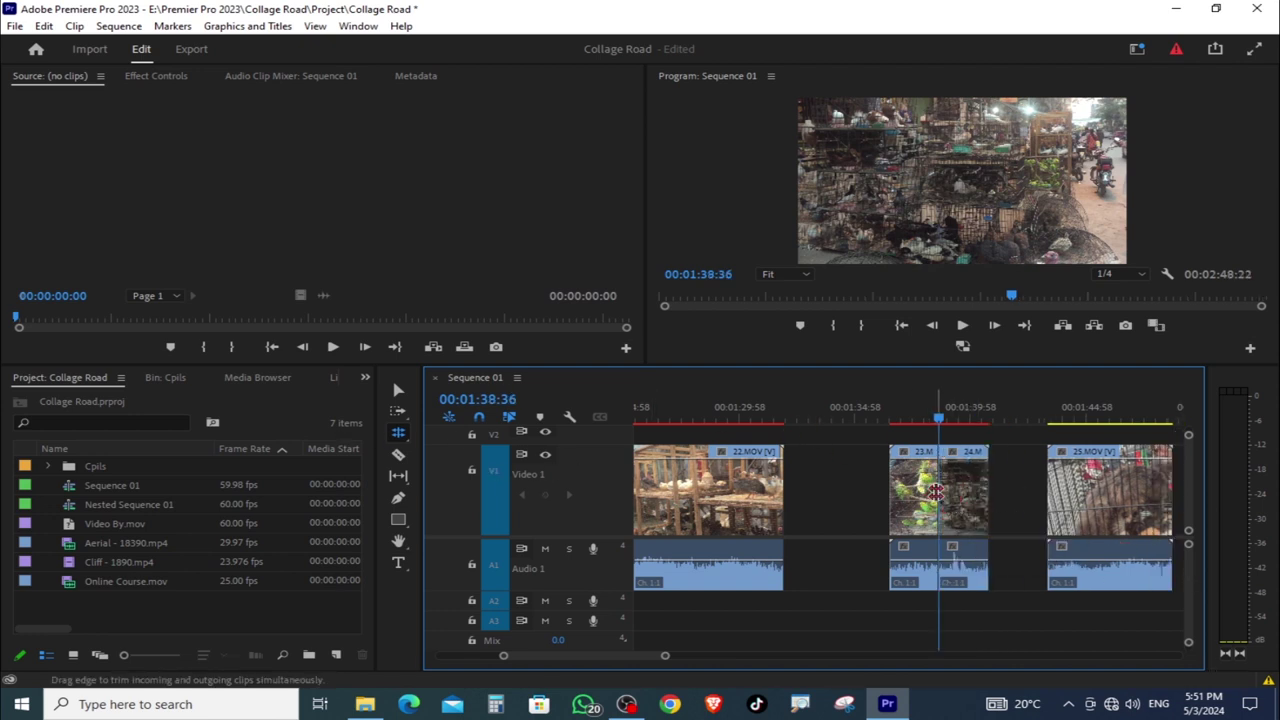
Step: Roll the 23.MOV/24.MOV cut later, then back earlier
{"action": "left_click_drag", "start_coordinate": [938, 491], "coordinate": [969, 498]}
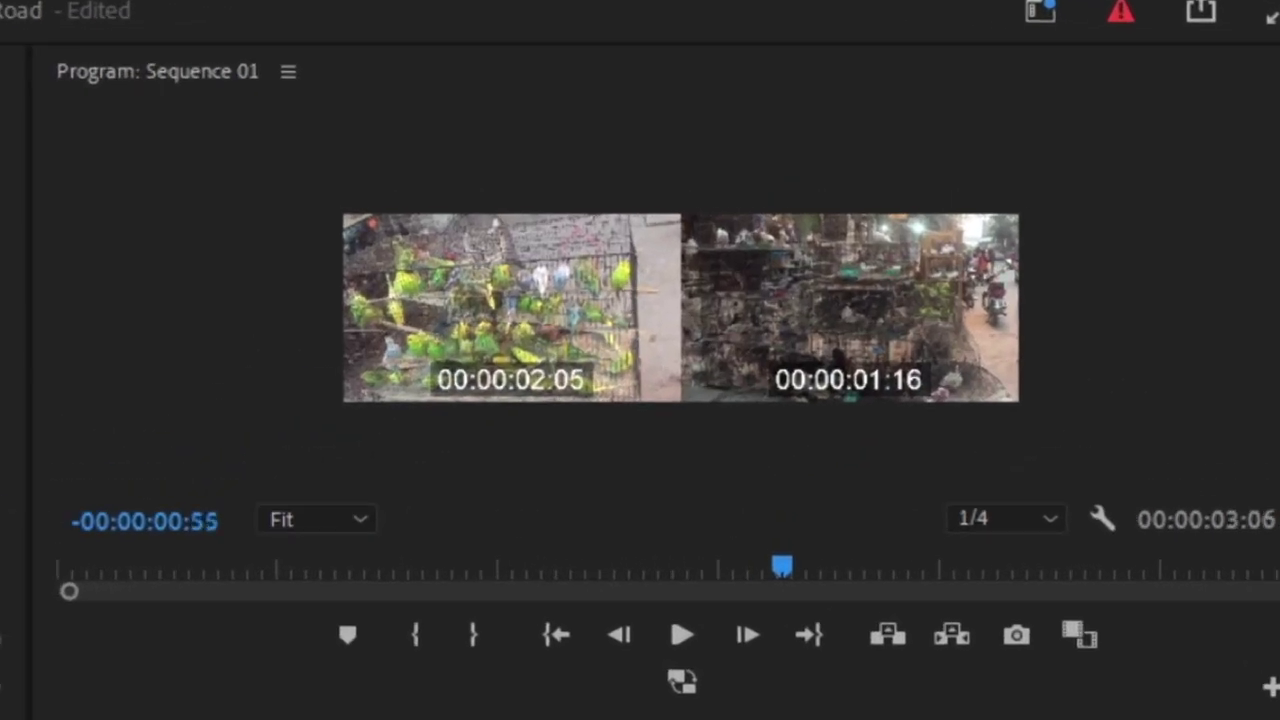
{"action": "mouse_move", "coordinate": [969, 498]}
{"action": "left_mouse_down"}
{"action": "mouse_move", "coordinate": [880, 498]}
{"action": "mouse_move", "coordinate": [947, 512]}
{"action": "left_mouse_up"}
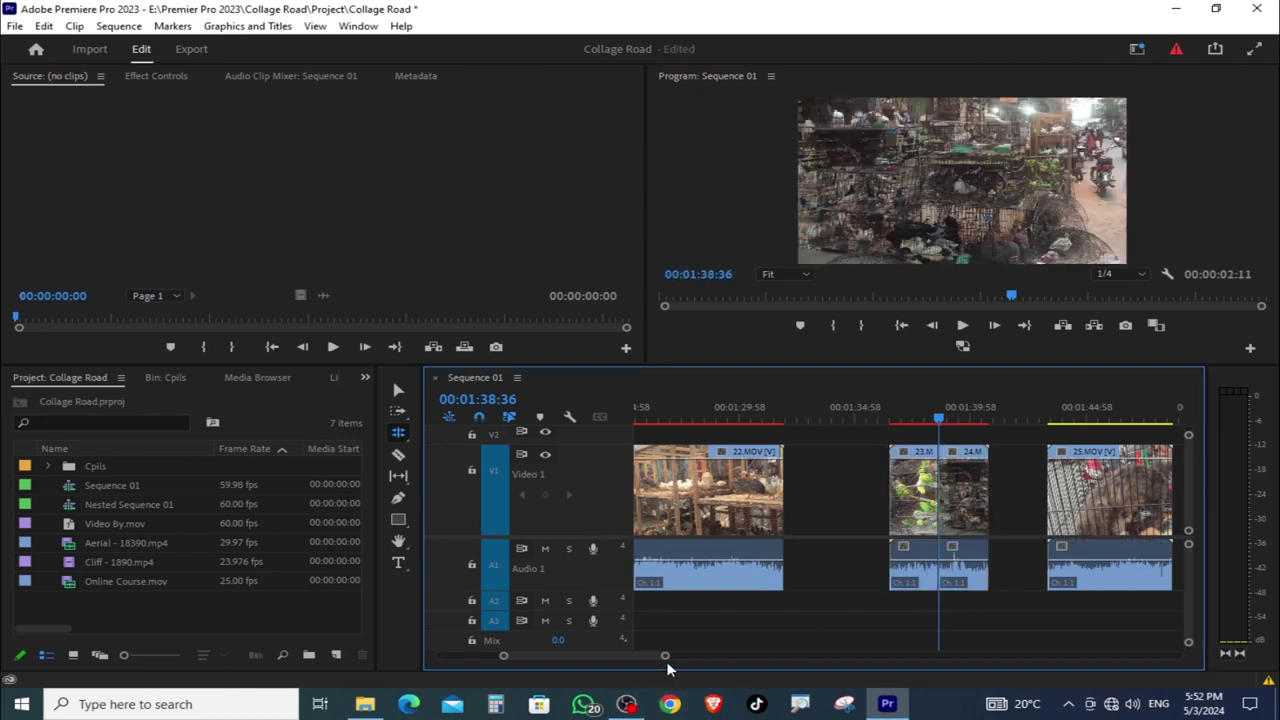
{"action": "left_click_drag", "start_coordinate": [665, 656], "coordinate": [1006, 663]}
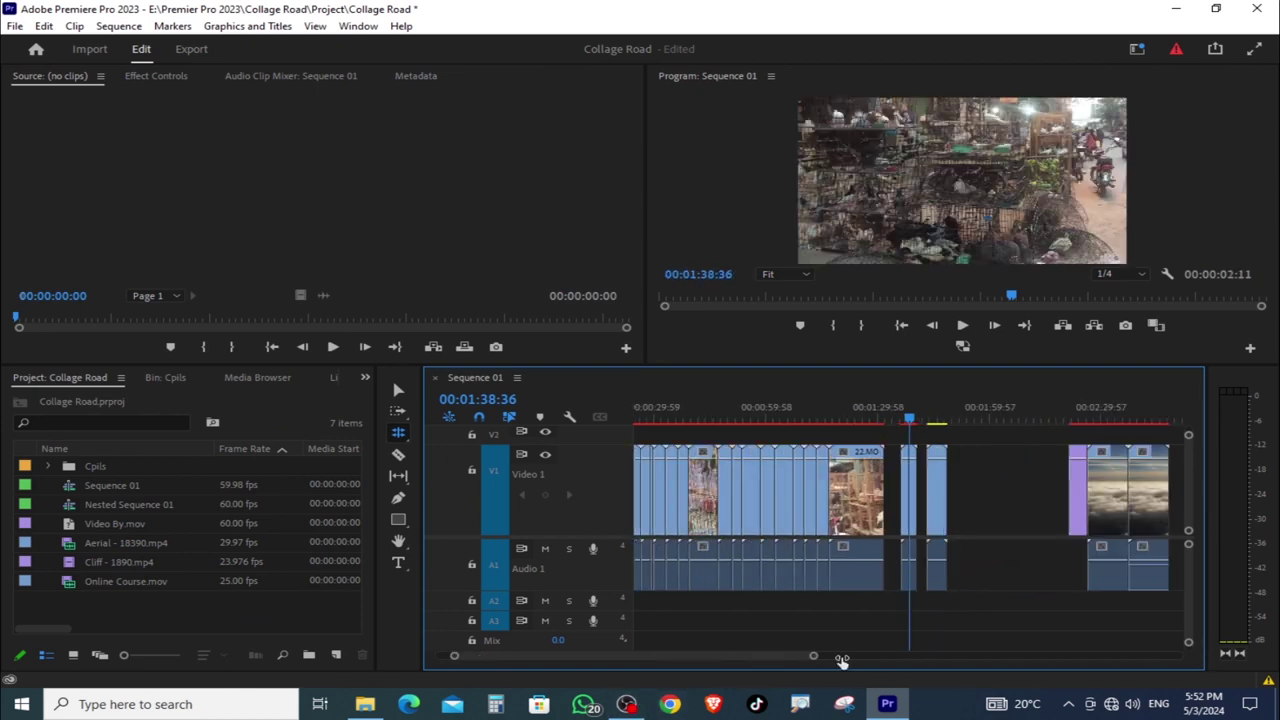
Step: Zoom out to the whole sequence and move the playhead before the Cliff clip
{"action": "key", "text": "="}
{"action": "left_click_drag", "start_coordinate": [838, 407], "coordinate": [846, 407]}
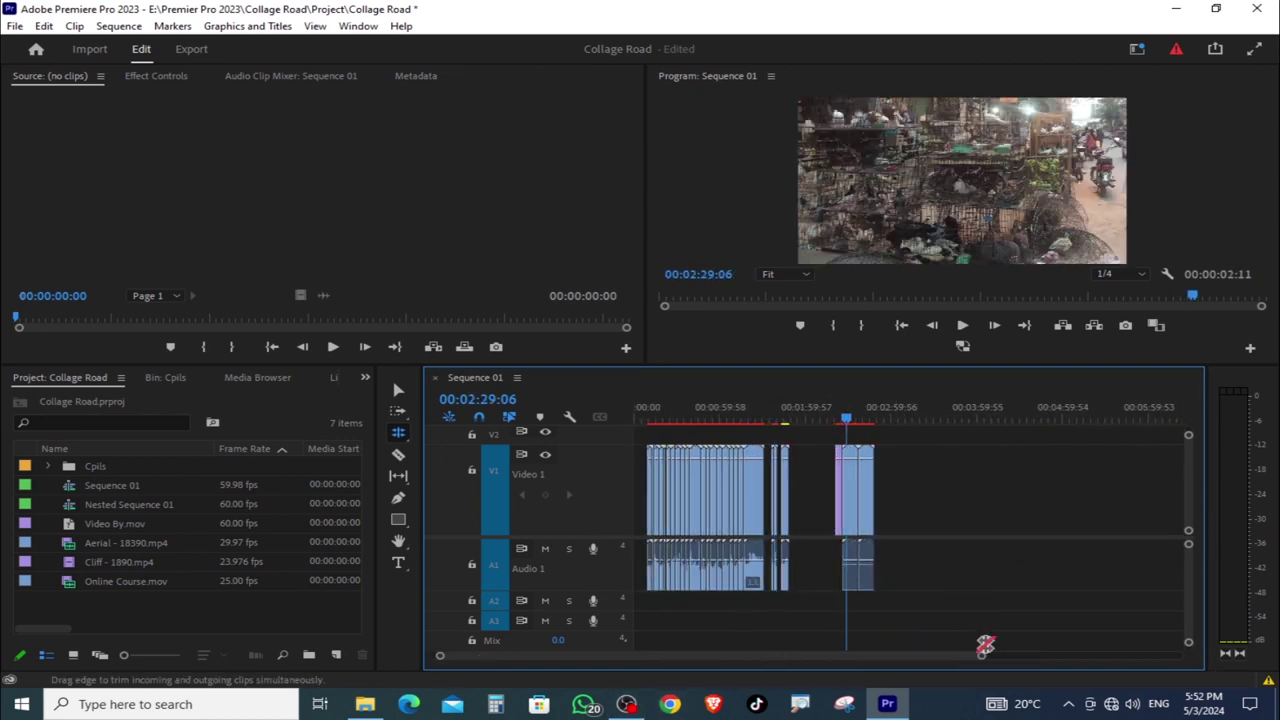
{"action": "left_click_drag", "start_coordinate": [981, 660], "coordinate": [786, 684]}
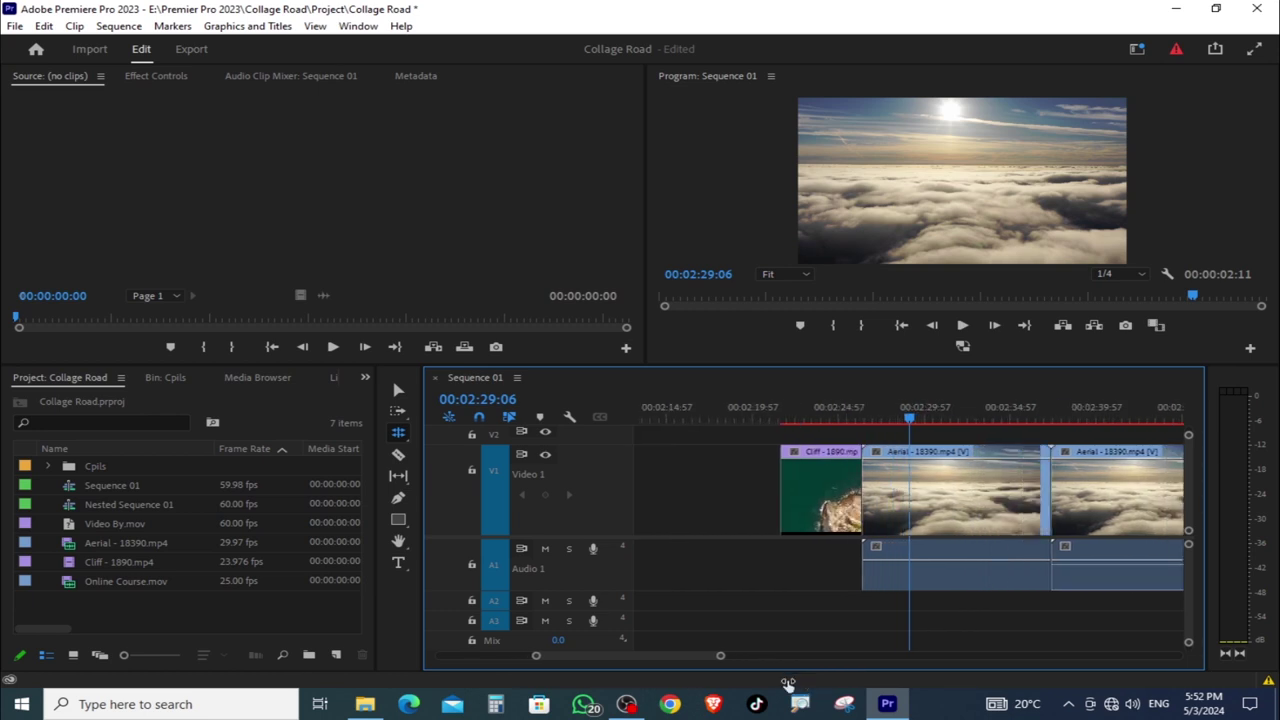
{"action": "mouse_move", "coordinate": [1029, 407]}
{"action": "left_mouse_down"}
{"action": "mouse_move", "coordinate": [617, 550]}
{"action": "mouse_move", "coordinate": [714, 500]}
{"action": "left_mouse_up"}
Step: Roll the Cliff/Aerial cut later and adjust it back
{"action": "left_click", "coordinate": [886, 513]}
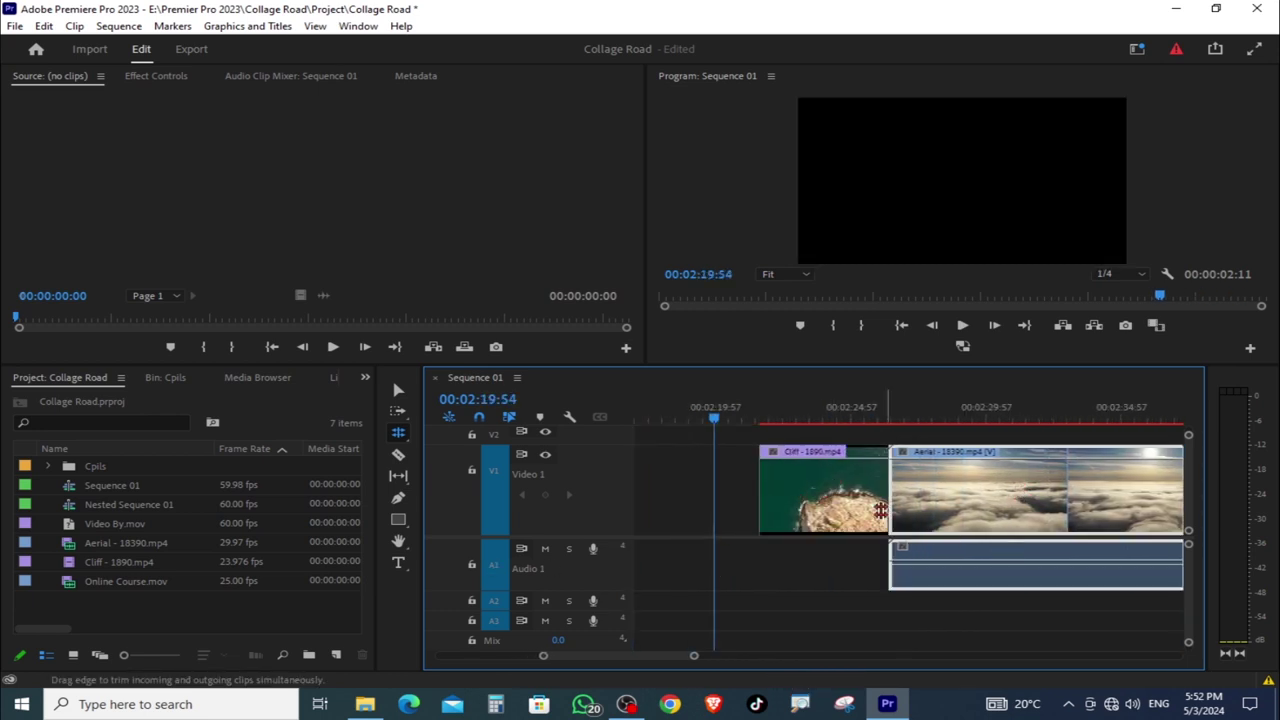
{"action": "left_click_drag", "start_coordinate": [887, 487], "coordinate": [1102, 515]}
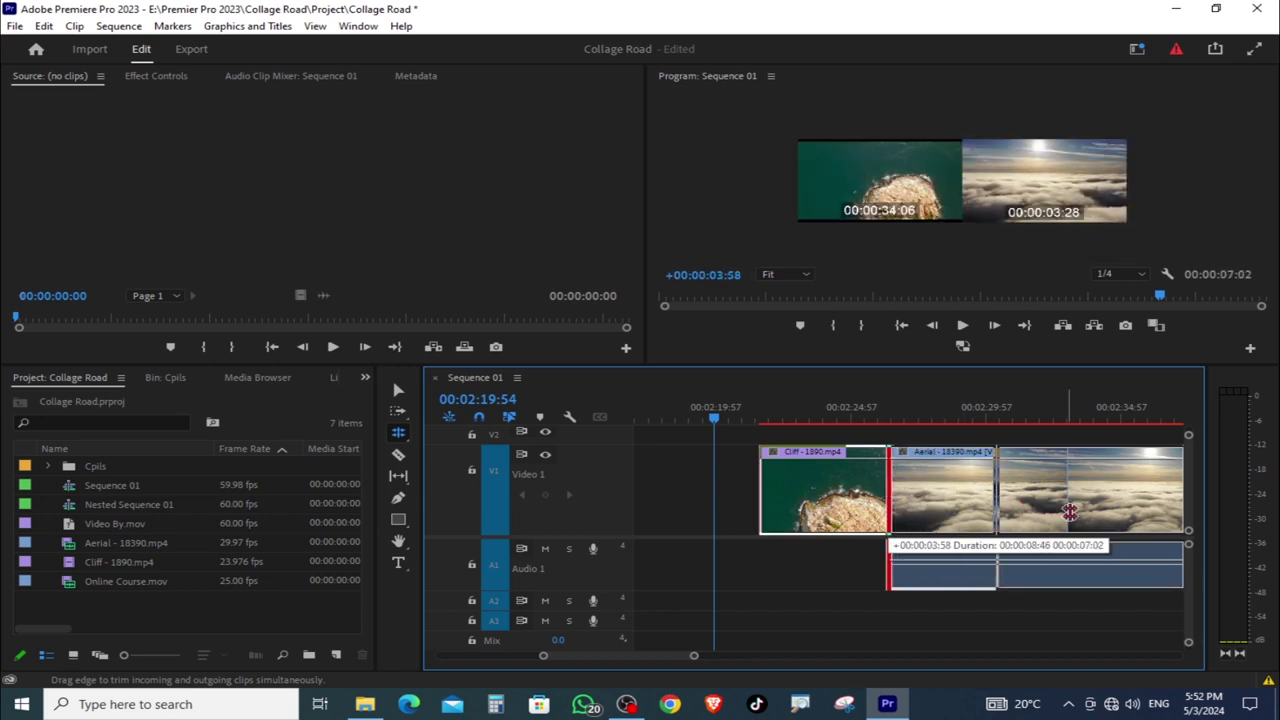
{"action": "left_click_drag", "start_coordinate": [1016, 515], "coordinate": [808, 546]}
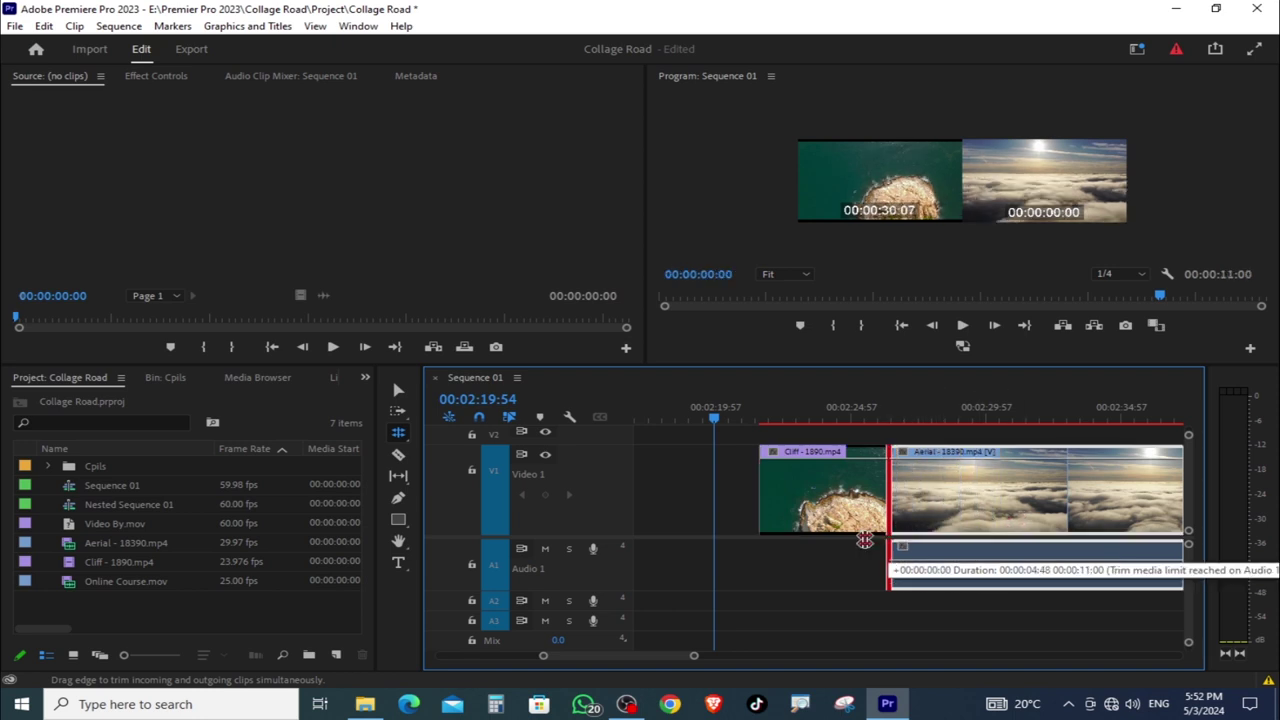
{"action": "left_click_drag", "start_coordinate": [808, 546], "coordinate": [848, 490]}
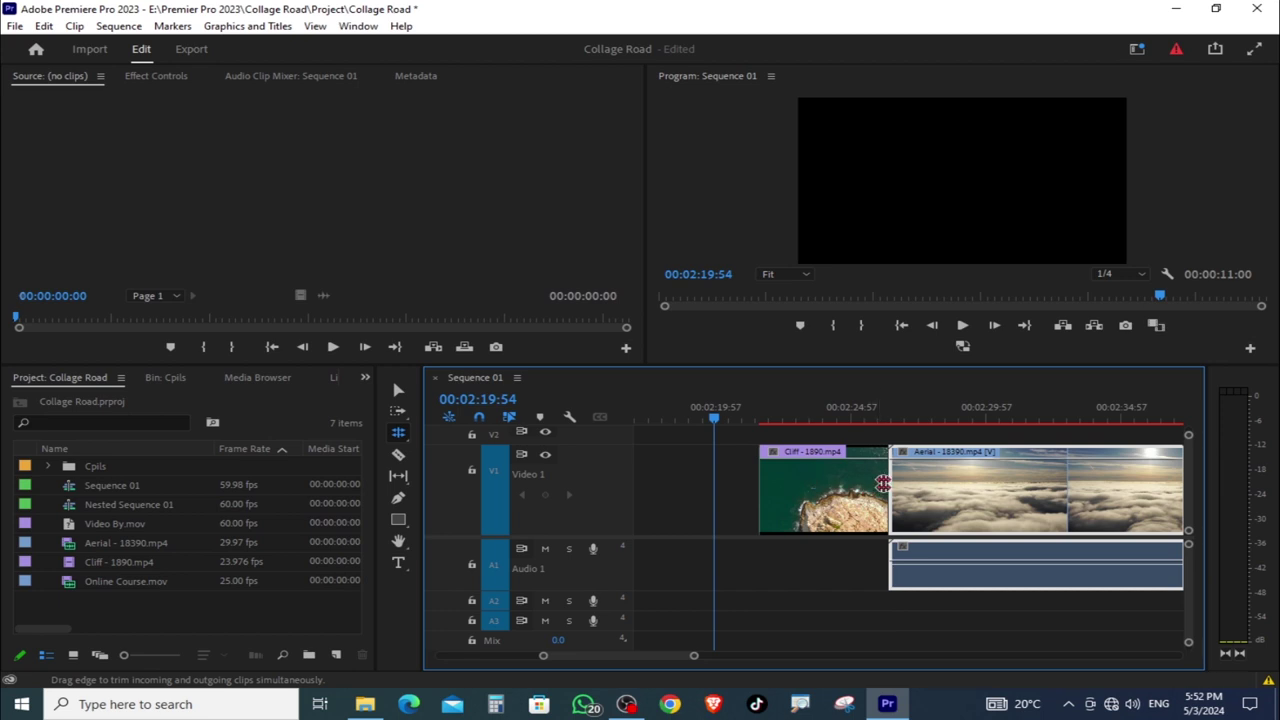
Step: Deselect Aerial and, with the Selection tool, drag the Cliff clip left
{"action": "left_click", "coordinate": [826, 487]}
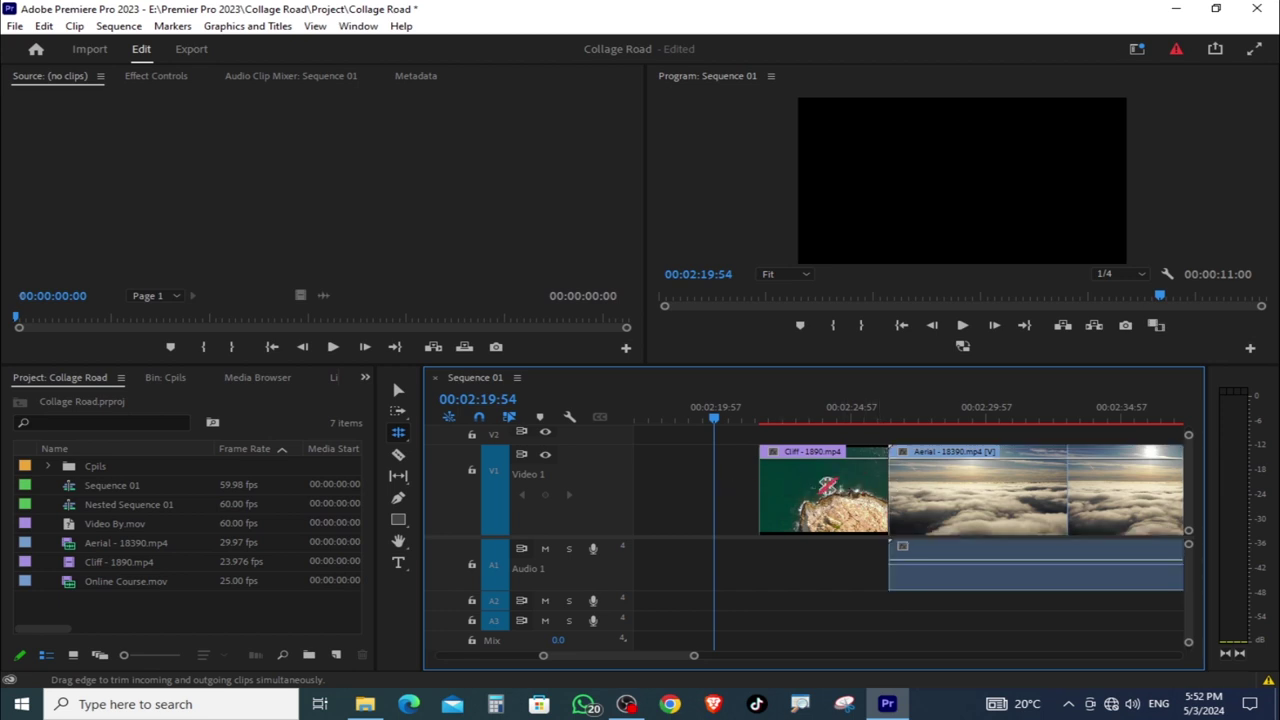
{"action": "key", "text": "v"}
{"action": "left_click_drag", "start_coordinate": [826, 487], "coordinate": [714, 487]}
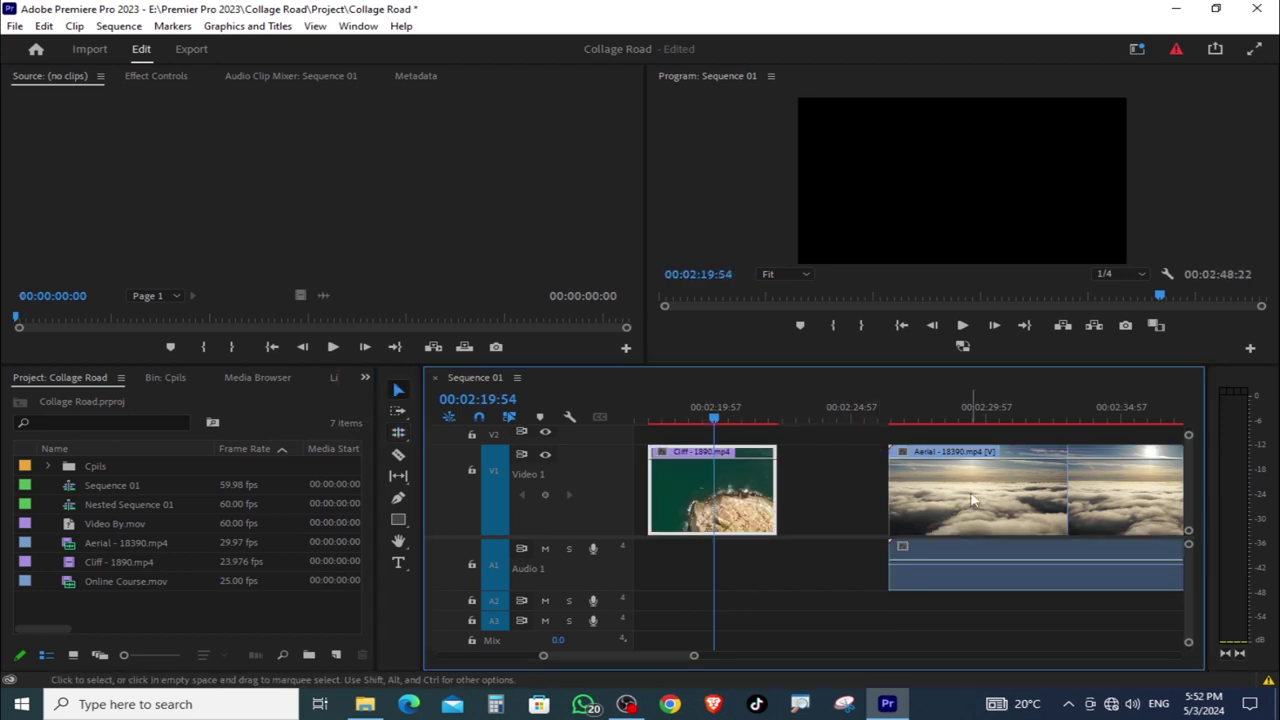
Step: Trim the Aerial clip's start later and move the Cliff clip up against it
{"action": "left_click", "coordinate": [973, 500]}
{"action": "left_click_drag", "start_coordinate": [899, 501], "coordinate": [1090, 501]}
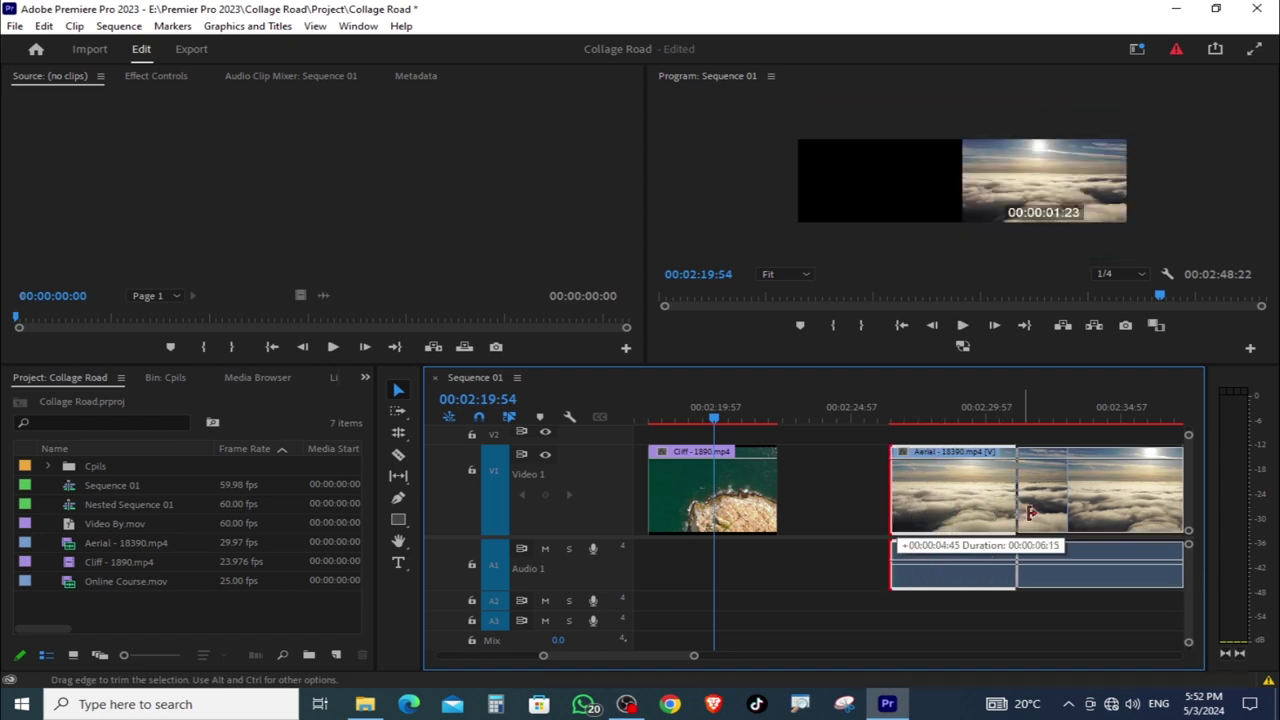
{"action": "left_click_drag", "start_coordinate": [753, 527], "coordinate": [1055, 527]}
Step: Roll the Cliff/Aerial cut earlier, then later into the Aerial clip
{"action": "left_click", "coordinate": [399, 433]}
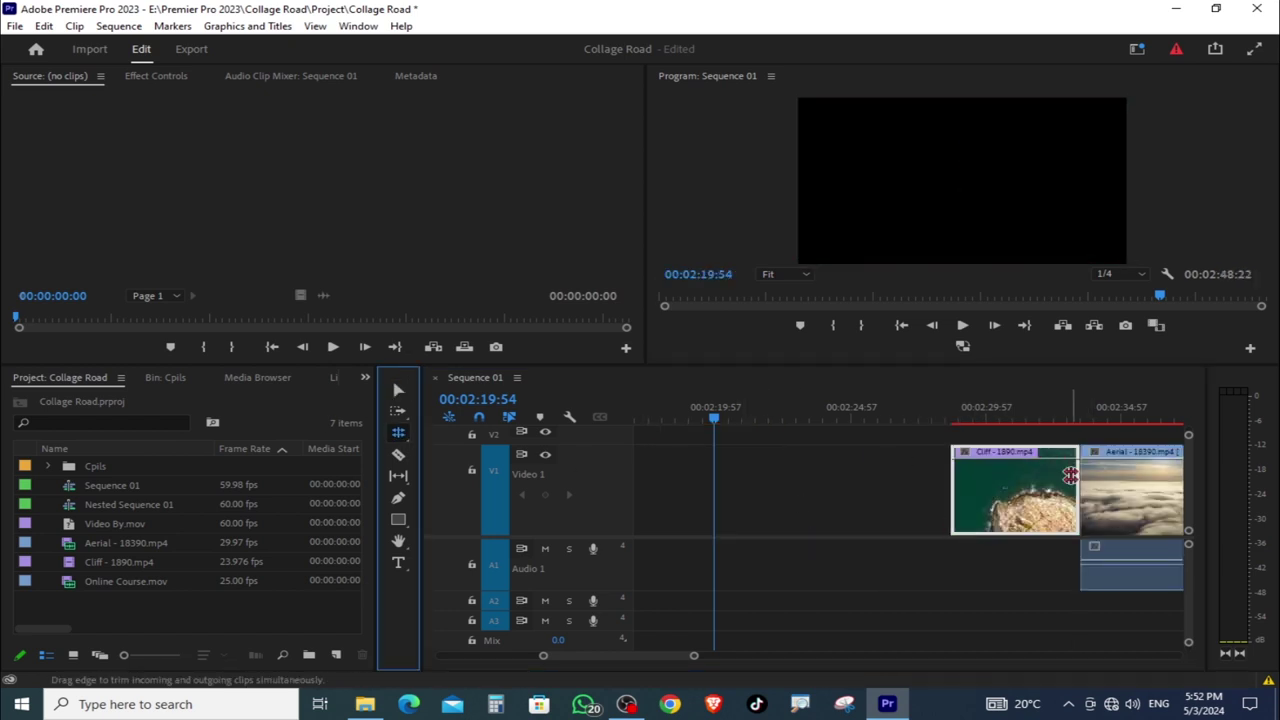
{"action": "left_click_drag", "start_coordinate": [1080, 487], "coordinate": [981, 497]}
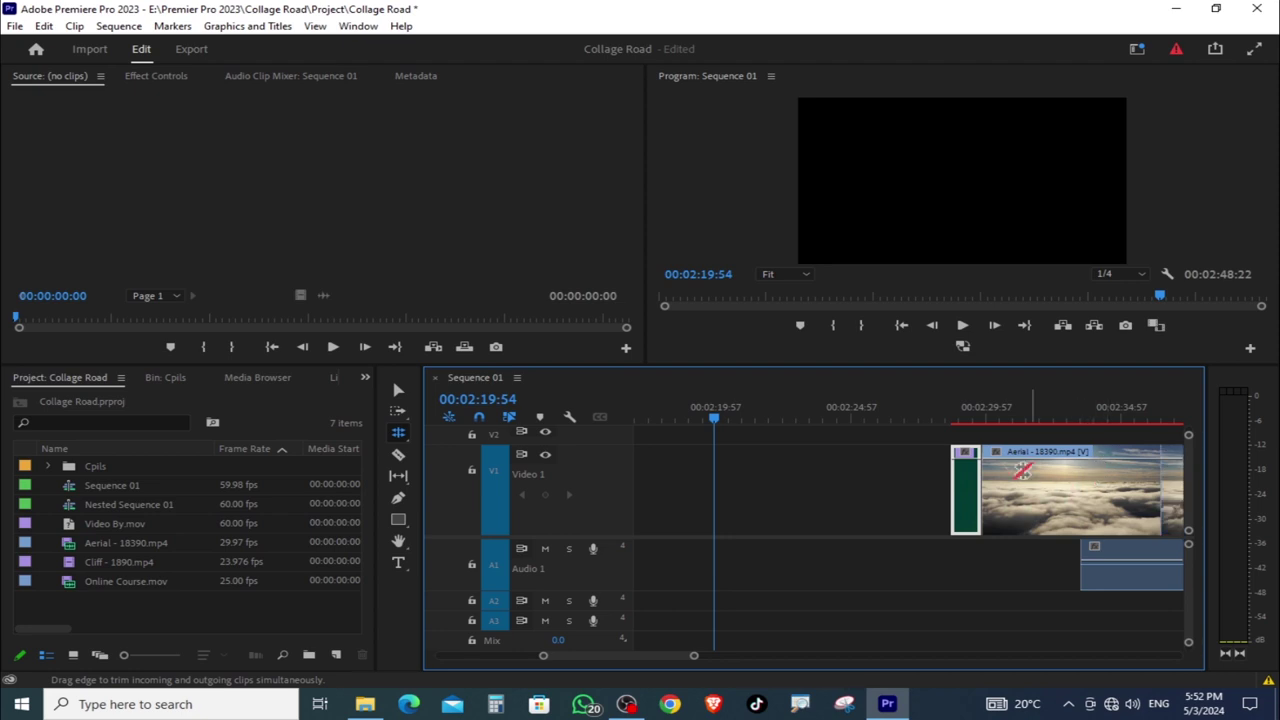
{"action": "mouse_move", "coordinate": [1001, 407]}
{"action": "left_mouse_down"}
{"action": "mouse_move", "coordinate": [1066, 423]}
{"action": "mouse_move", "coordinate": [1020, 423]}
{"action": "left_mouse_up"}
{"action": "mouse_move", "coordinate": [983, 487]}
{"action": "left_mouse_down"}
{"action": "mouse_move", "coordinate": [1104, 487]}
{"action": "mouse_move", "coordinate": [1046, 497]}
{"action": "mouse_move", "coordinate": [1075, 497]}
{"action": "left_mouse_up"}
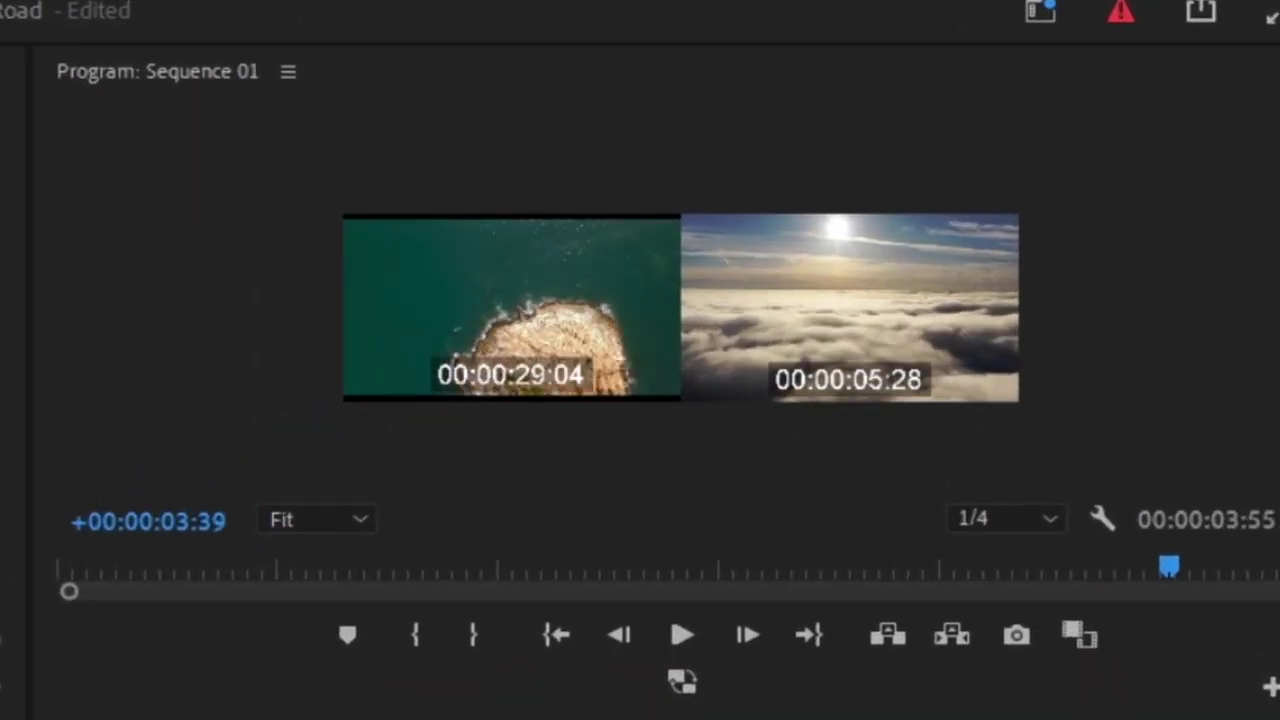
{"action": "left_click_drag", "start_coordinate": [1075, 715], "coordinate": [1119, 715]}
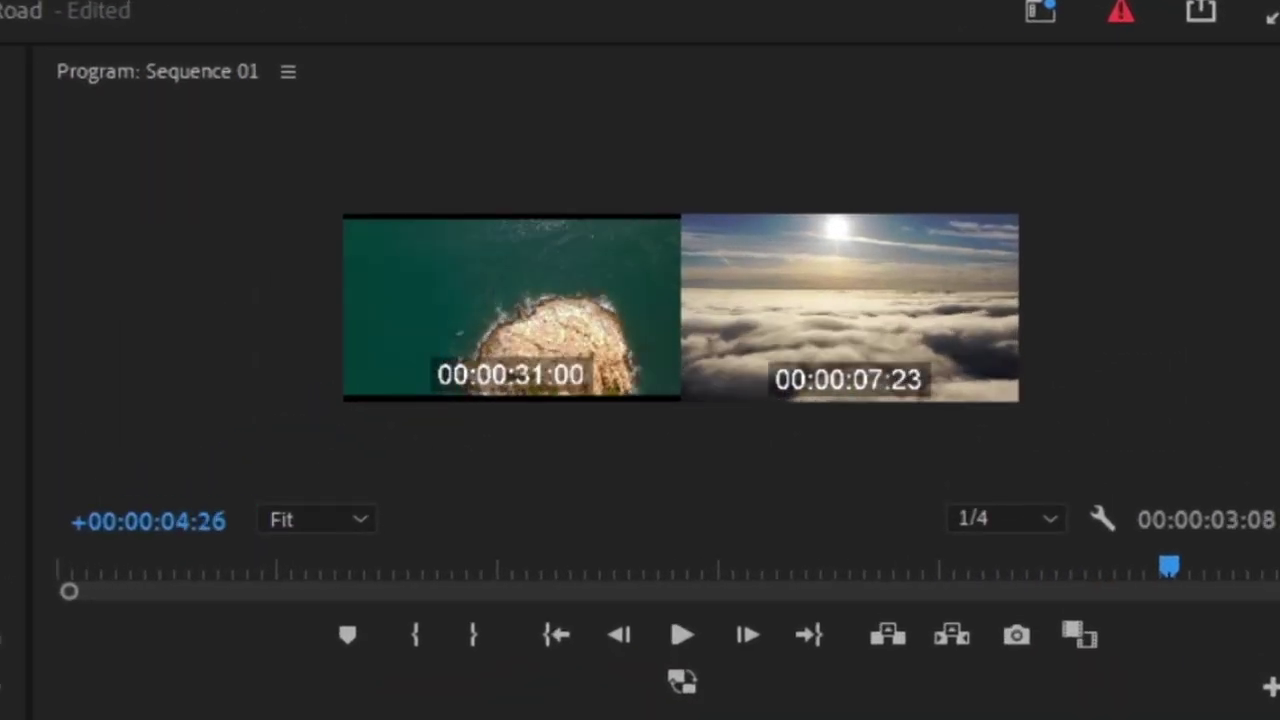
{"action": "left_click_drag", "start_coordinate": [1104, 505], "coordinate": [1108, 505]}
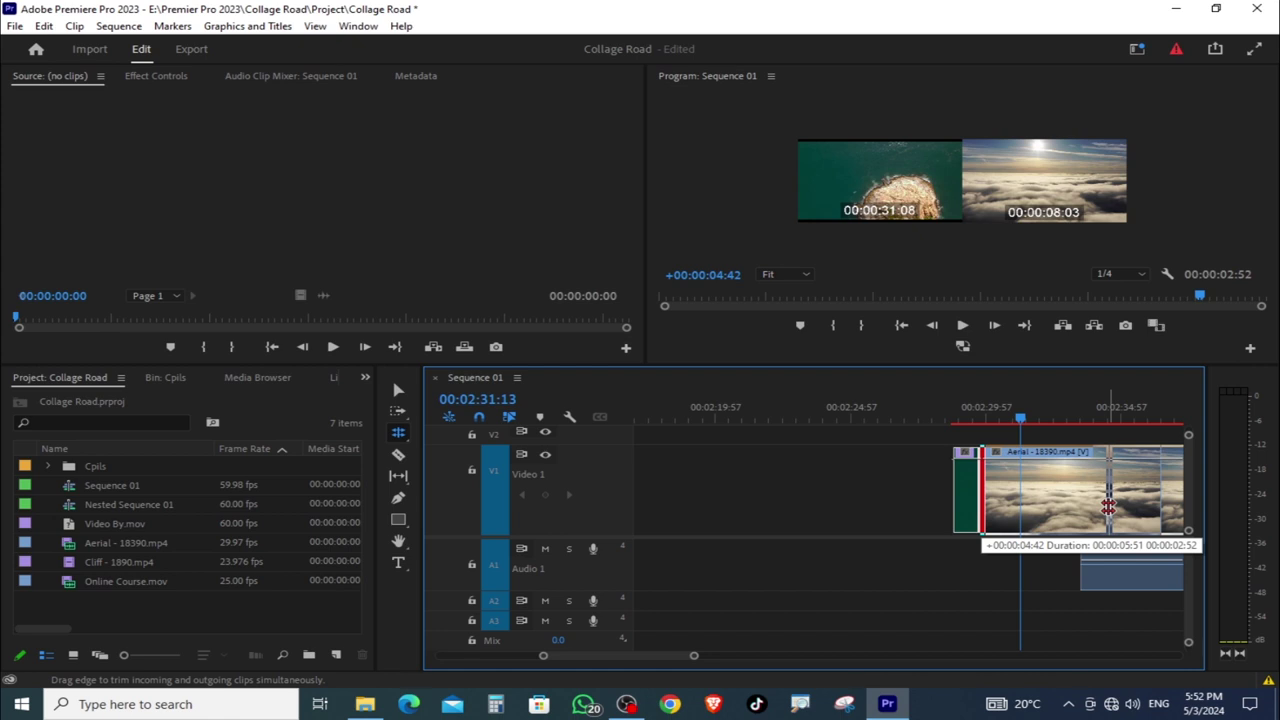
Step: Fine-tune the Cliff/Aerial cut, then widen the Project panel to show more columns
{"action": "left_click_drag", "start_coordinate": [1108, 505], "coordinate": [1109, 505]}
{"action": "left_click_drag", "start_coordinate": [1109, 505], "coordinate": [1123, 505]}
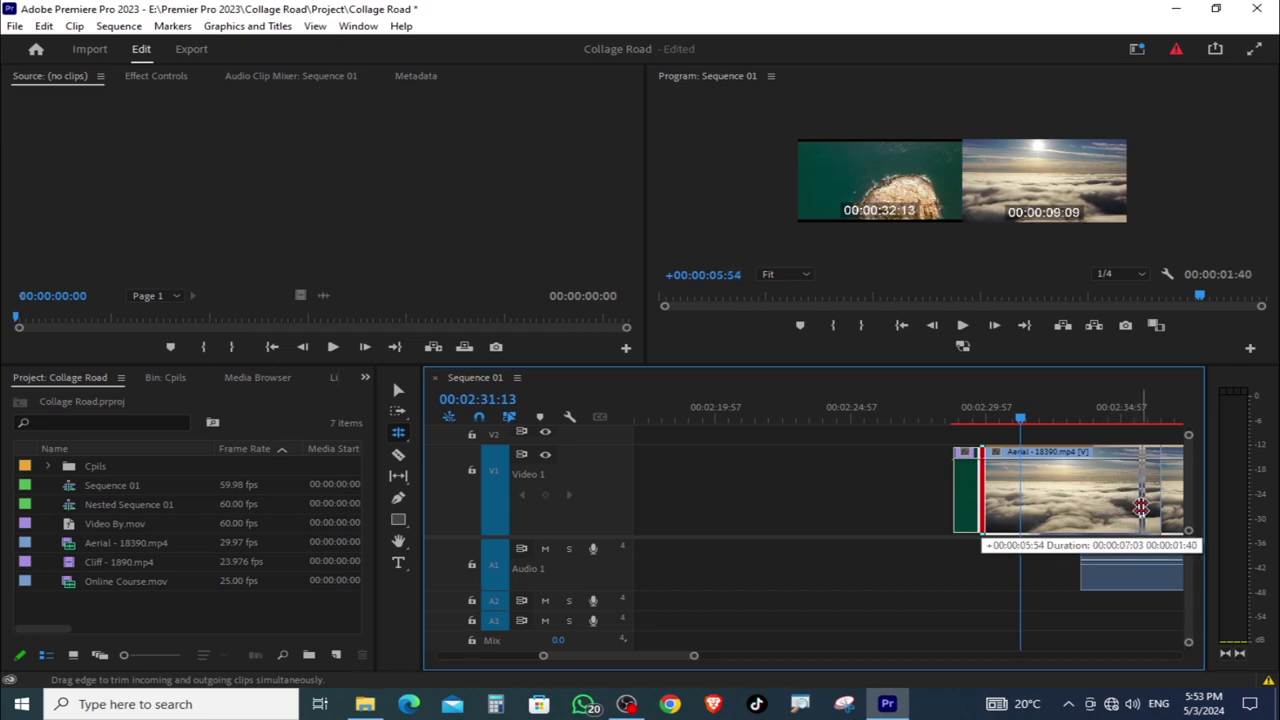
{"action": "left_click_drag", "start_coordinate": [1123, 505], "coordinate": [1147, 505]}
{"action": "left_click_drag", "start_coordinate": [1021, 416], "coordinate": [1027, 416]}
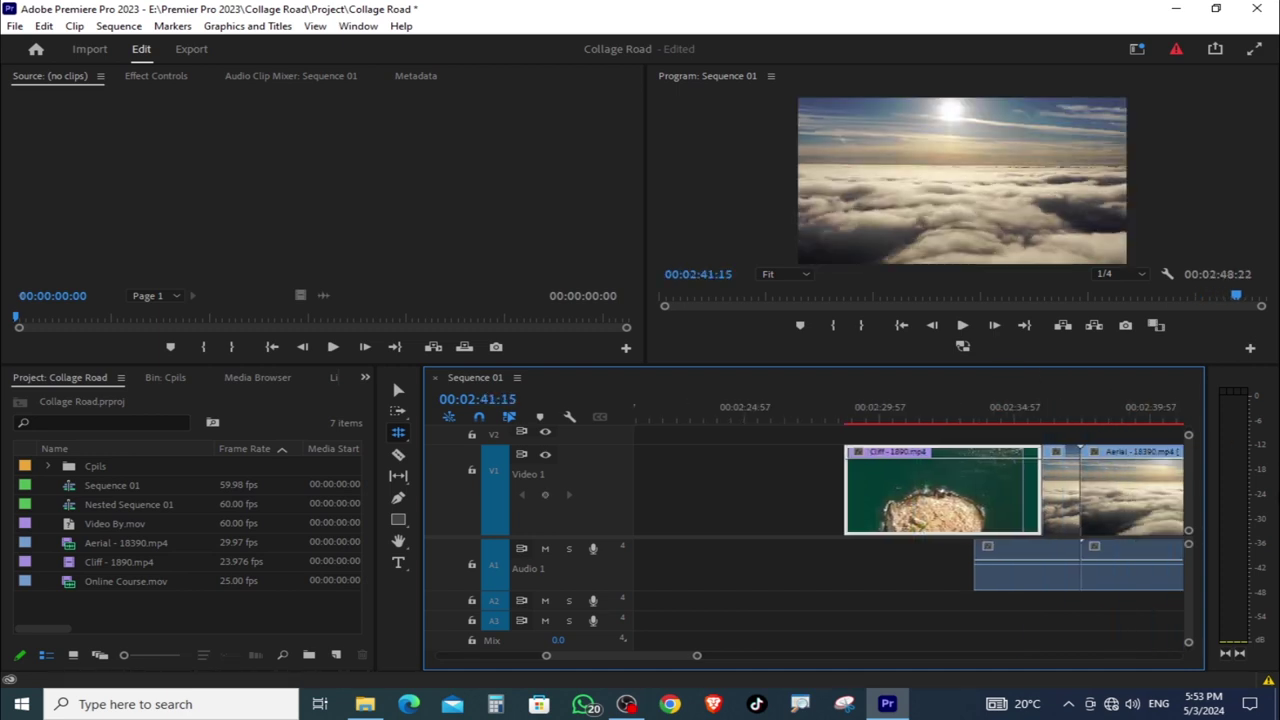
{"action": "left_click_drag", "start_coordinate": [1040, 494], "coordinate": [971, 494]}
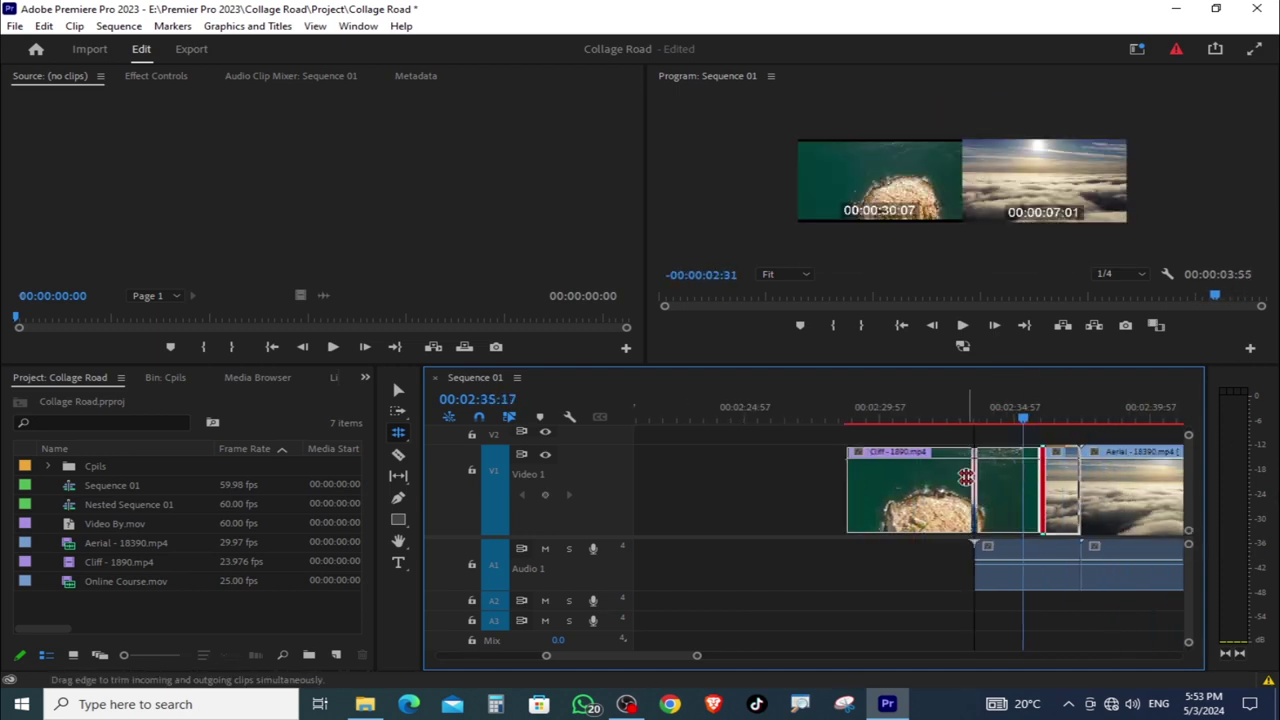
{"action": "left_click_drag", "start_coordinate": [1224, 440], "coordinate": [1147, 367]}
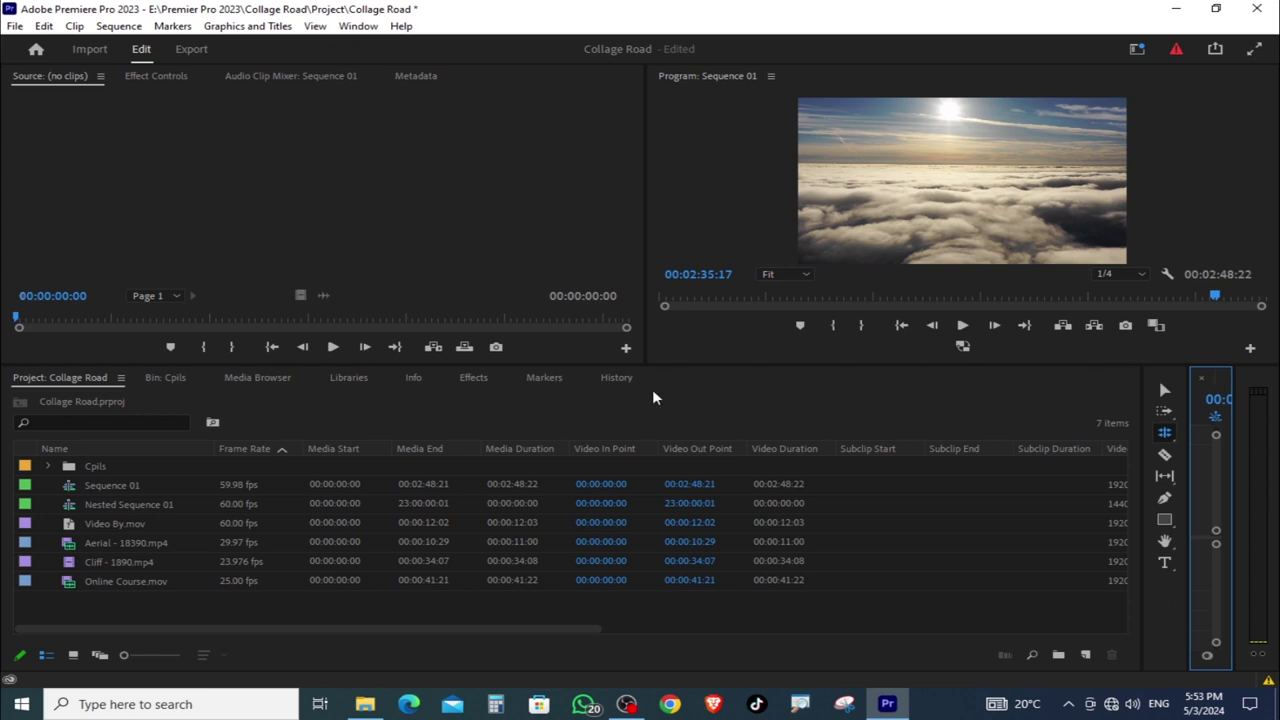